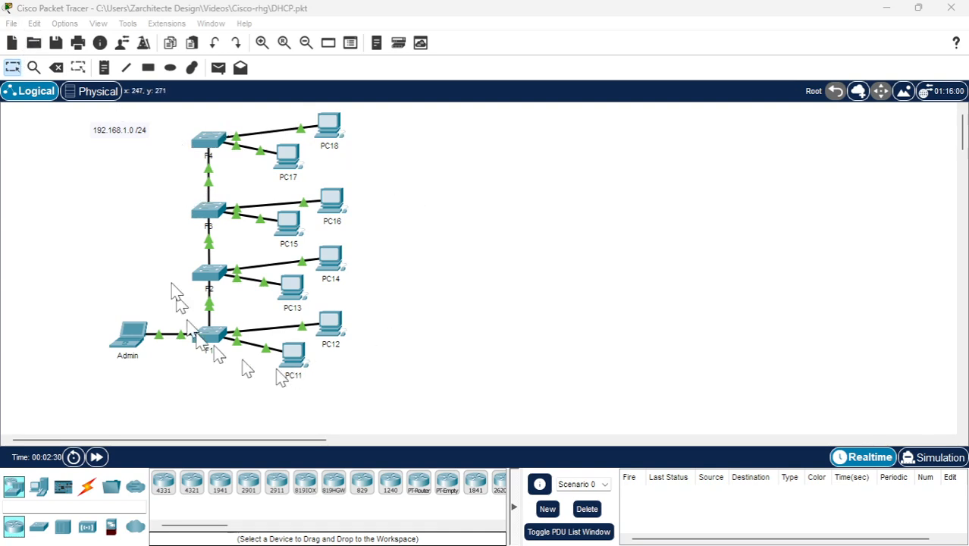
pyautogui.click(11, 24)
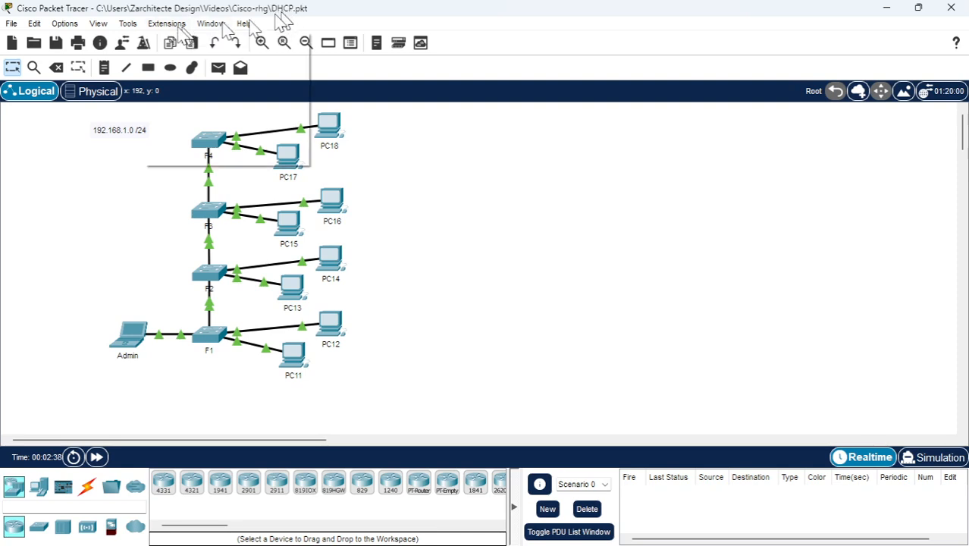
pyautogui.moveTo(13, 25)
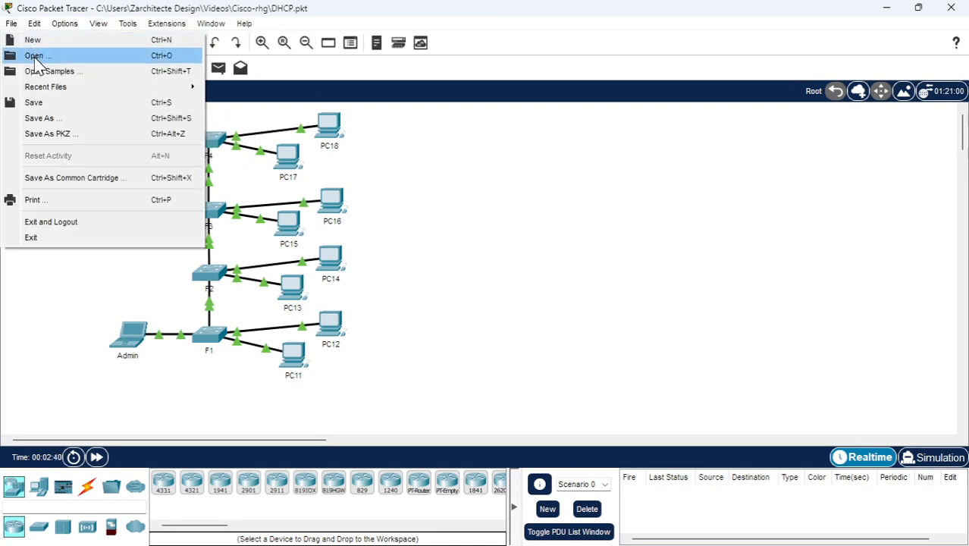
pyautogui.click(41, 121)
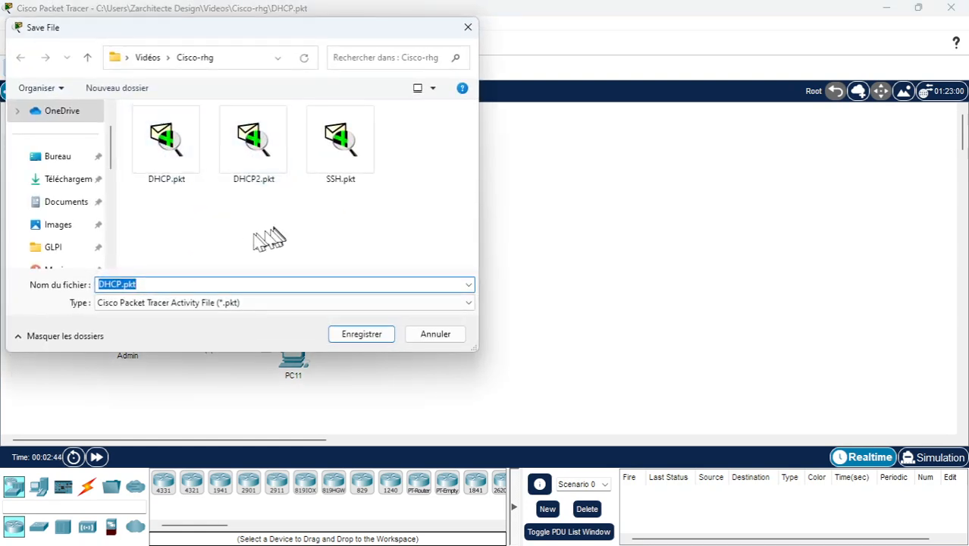
pyautogui.click(123, 284)
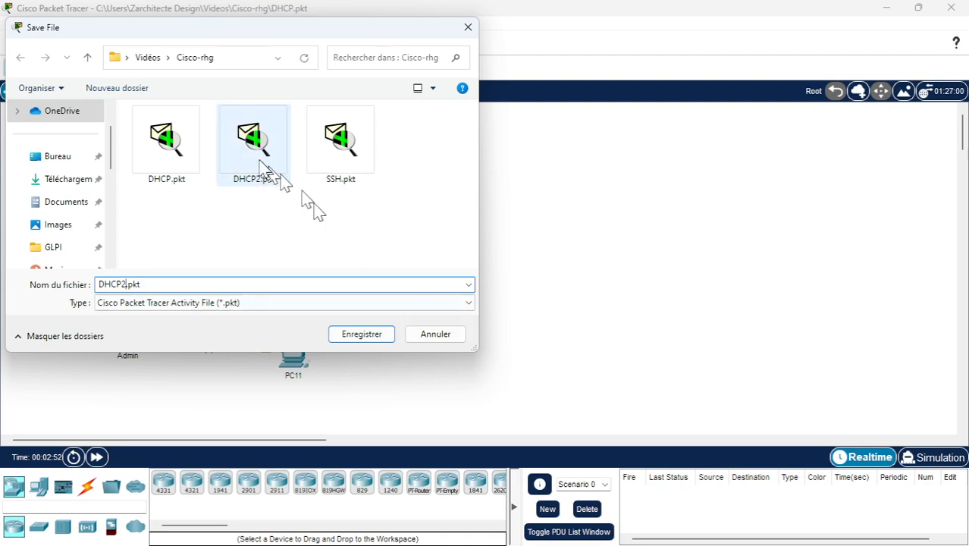
pyautogui.click(459, 339)
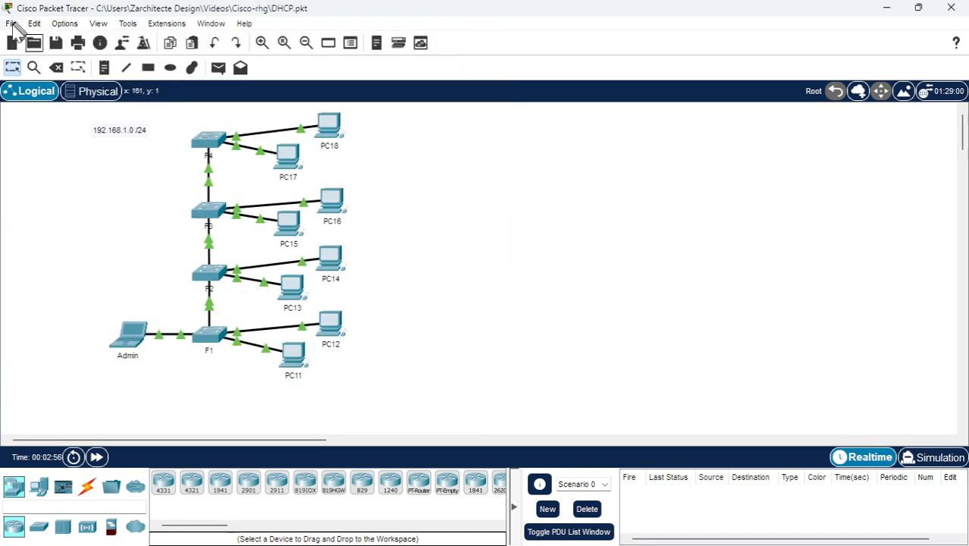
# Open the DHCP2.pkt network file without saving changes to the current network
pyautogui.click(34, 42)
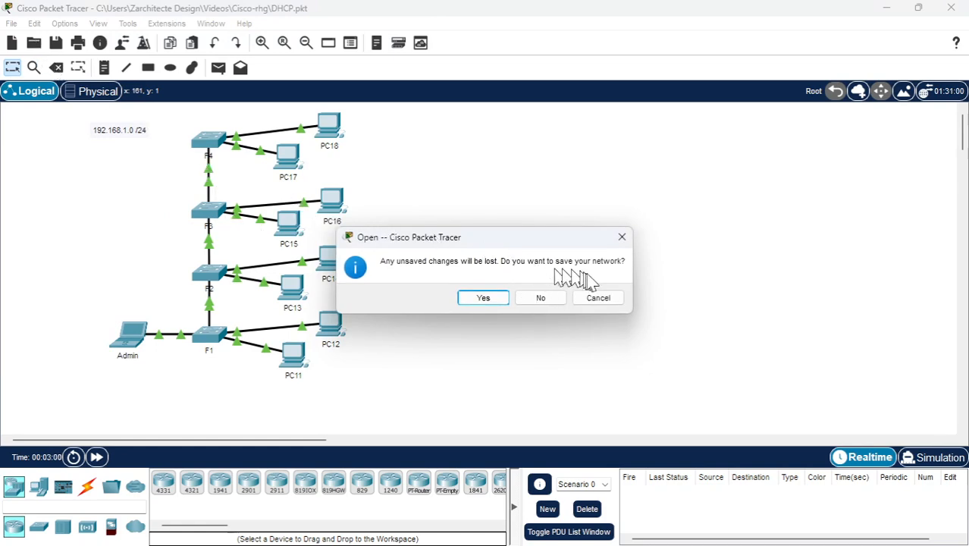
pyautogui.click(552, 305)
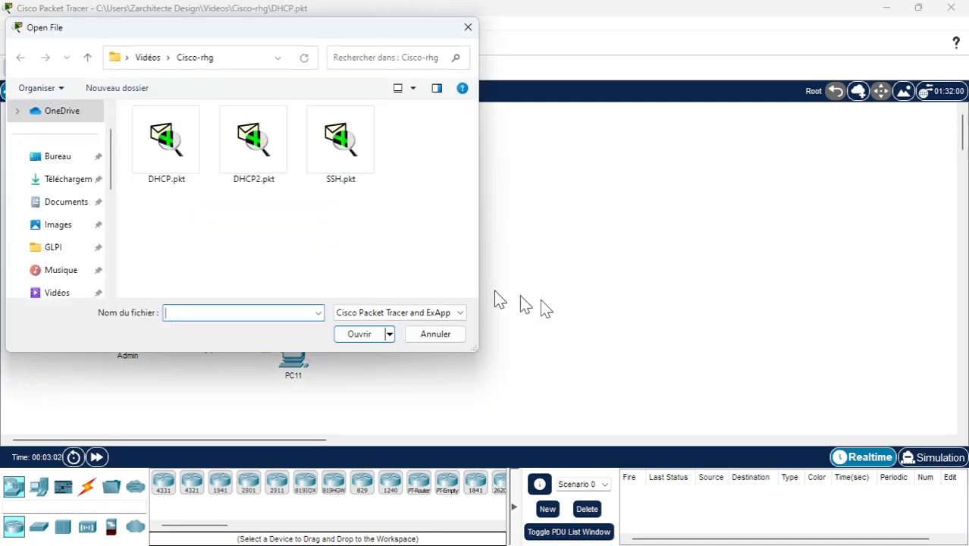
pyautogui.click(270, 156)
pyautogui.click(359, 333)
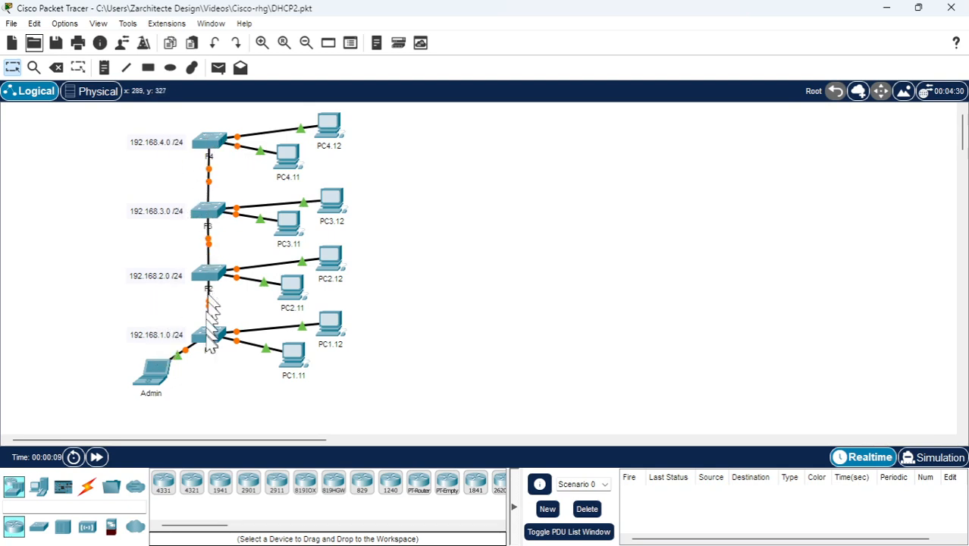
# Open an SSH session as legend to switch F1 at 192.168.1.1 from the Admin laptop's command prompt, entering the login password
pyautogui.moveTo(210, 343)
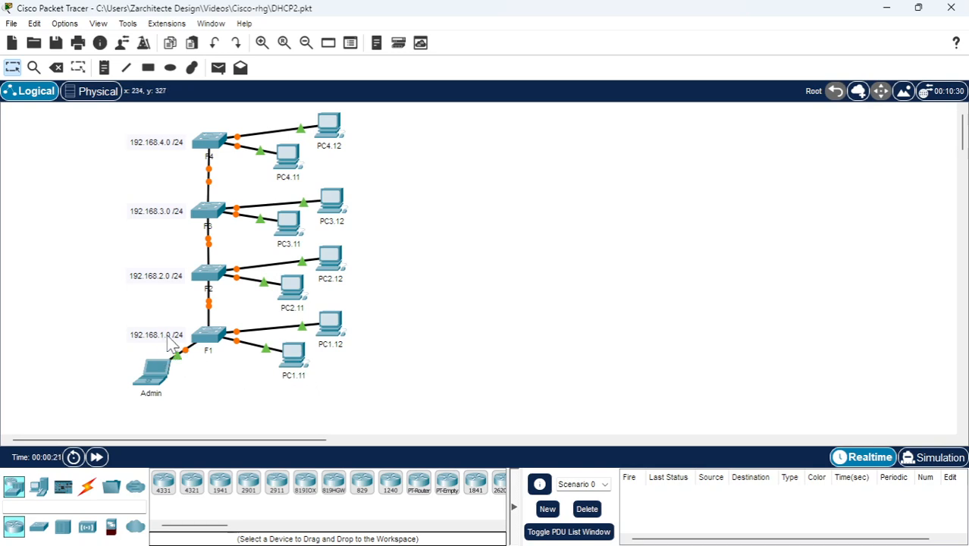
pyautogui.moveTo(297, 382)
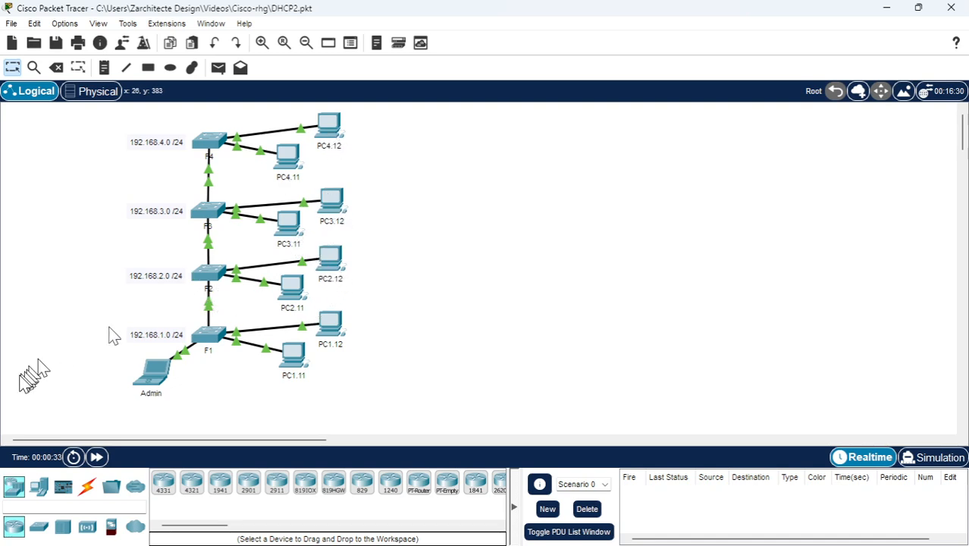
pyautogui.click(155, 373)
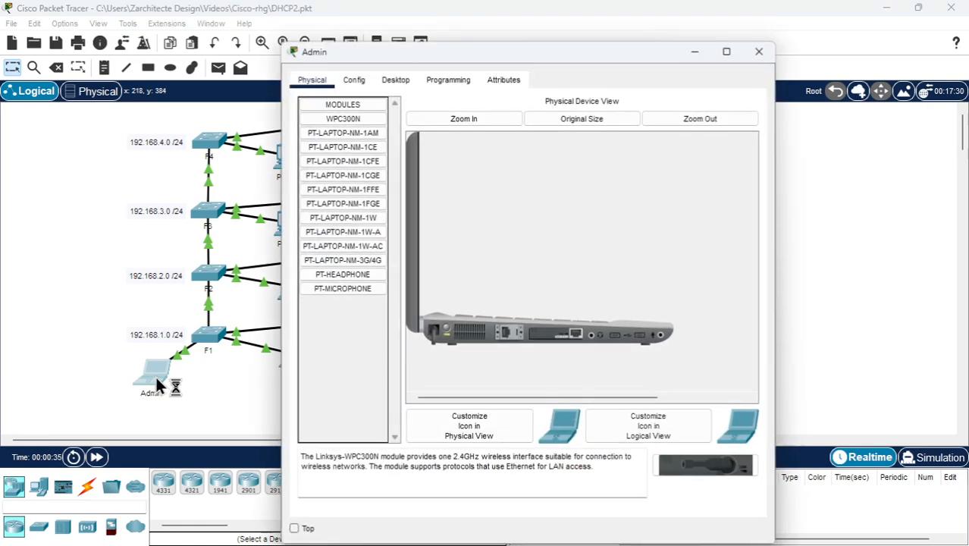
pyautogui.click(446, 80)
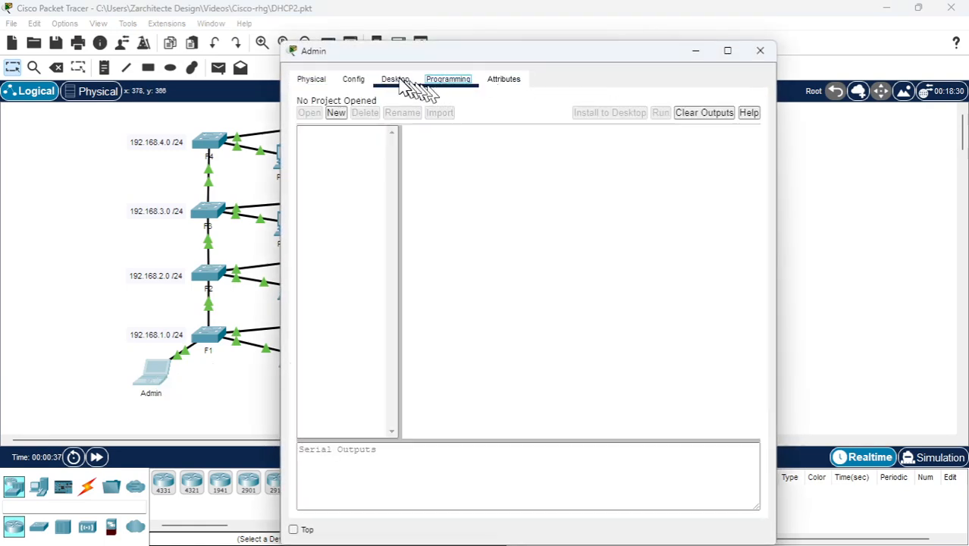
pyautogui.click(398, 80)
pyautogui.click(618, 144)
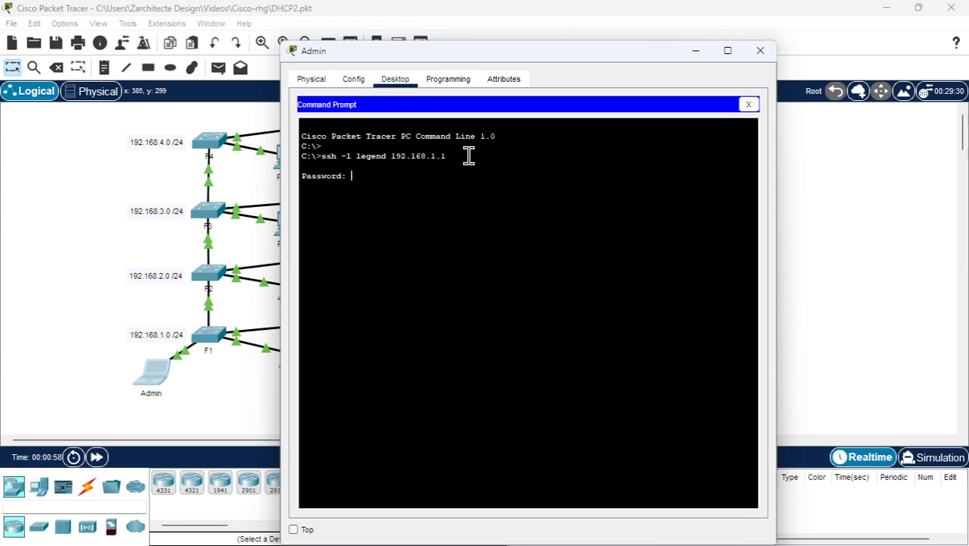
pyautogui.press('Return')
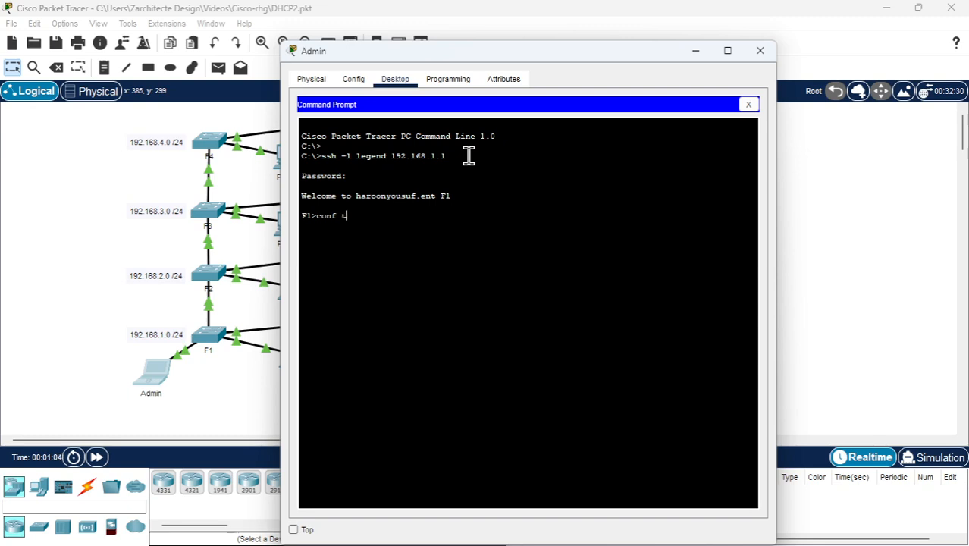
# Enable privileged mode on F1 with the enable password and enter global configuration mode with conf t
pyautogui.press('Return')
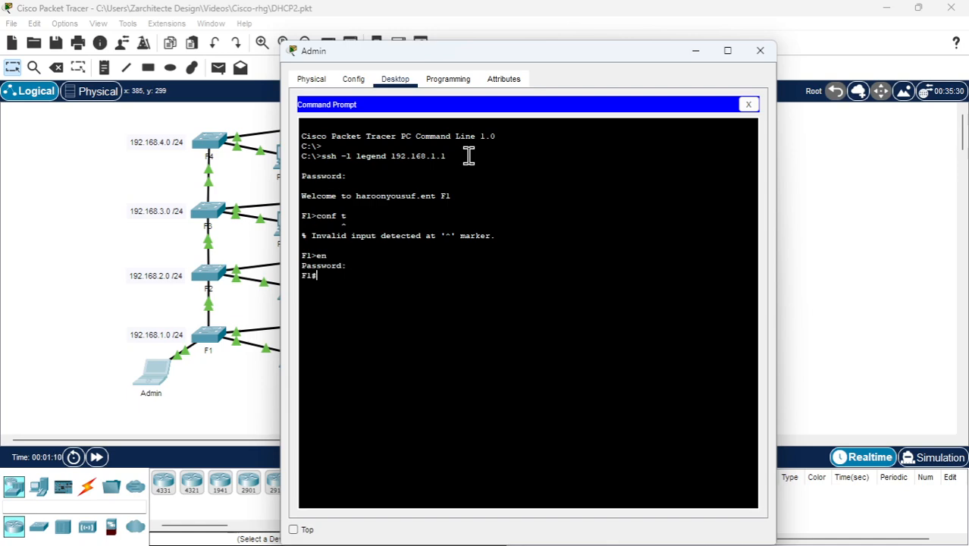
pyautogui.write('conf t')
pyautogui.press('Return')
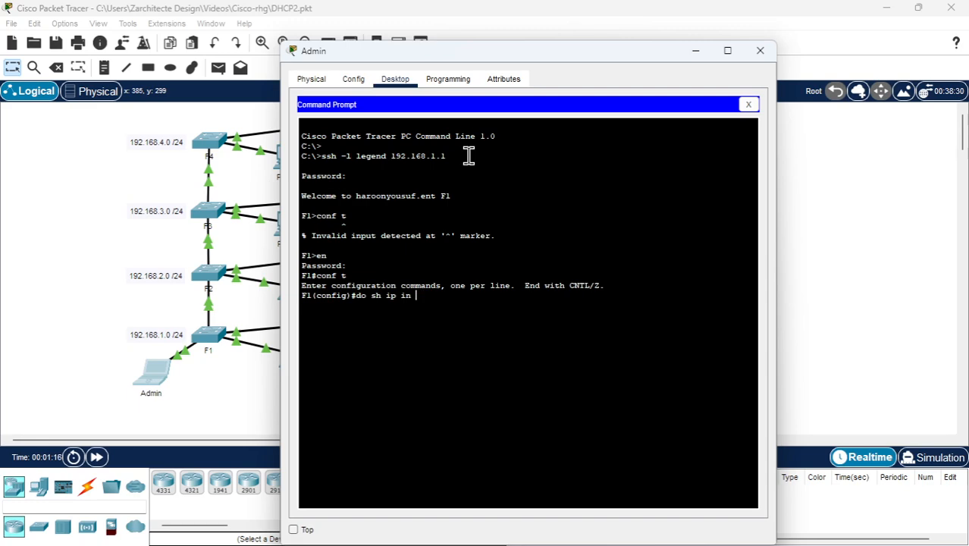
# List F1's interfaces in full with do sh ip int br and examine the Vlan1 address
pyautogui.write('do sh ip int br')
pyautogui.press('Return')
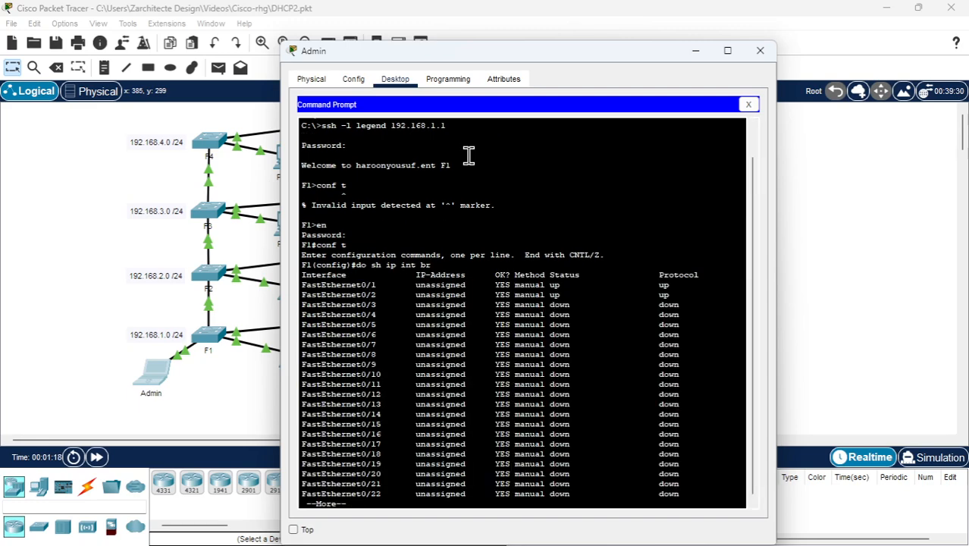
pyautogui.press('Return')
pyautogui.press('Return')
pyautogui.press('Return')
pyautogui.press('Return')
pyautogui.press('Return')
pyautogui.press('Return')
pyautogui.press('Return')
pyautogui.press('Return')
pyautogui.press('Return')
pyautogui.press('Return')
pyautogui.press('Return')
pyautogui.press('Return')
pyautogui.press('Return')
pyautogui.press('Return')
pyautogui.press('Return')
pyautogui.press('Return')
pyautogui.press('Return')
pyautogui.press('Return')
pyautogui.press('Return')
pyautogui.press('Return')
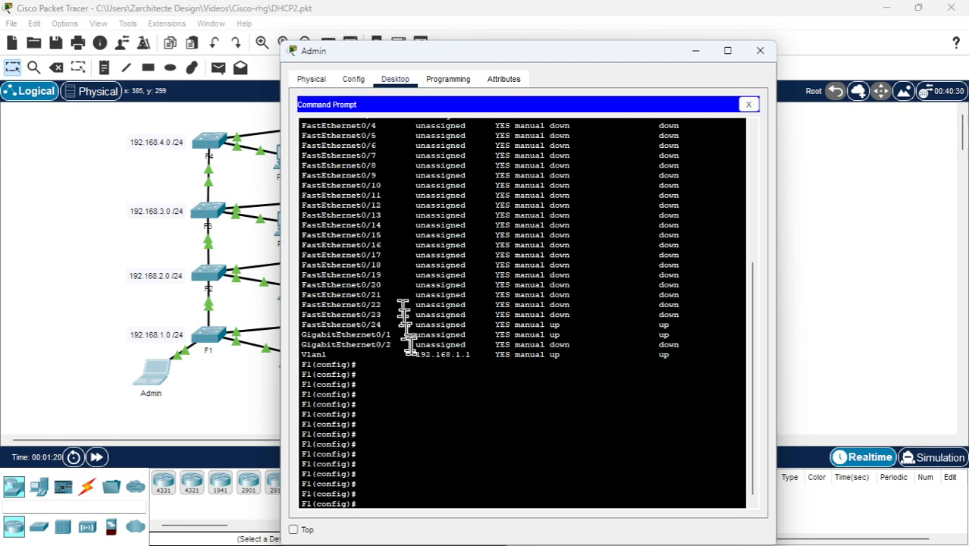
pyautogui.moveTo(302, 354); pyautogui.dragTo(471, 355)
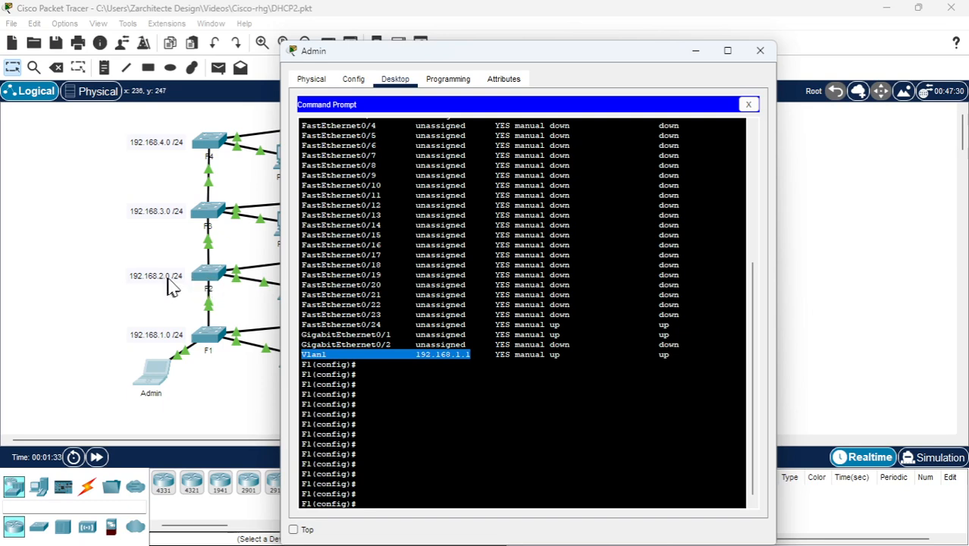
pyautogui.click(426, 389)
pyautogui.press('Return')
pyautogui.press('Return')
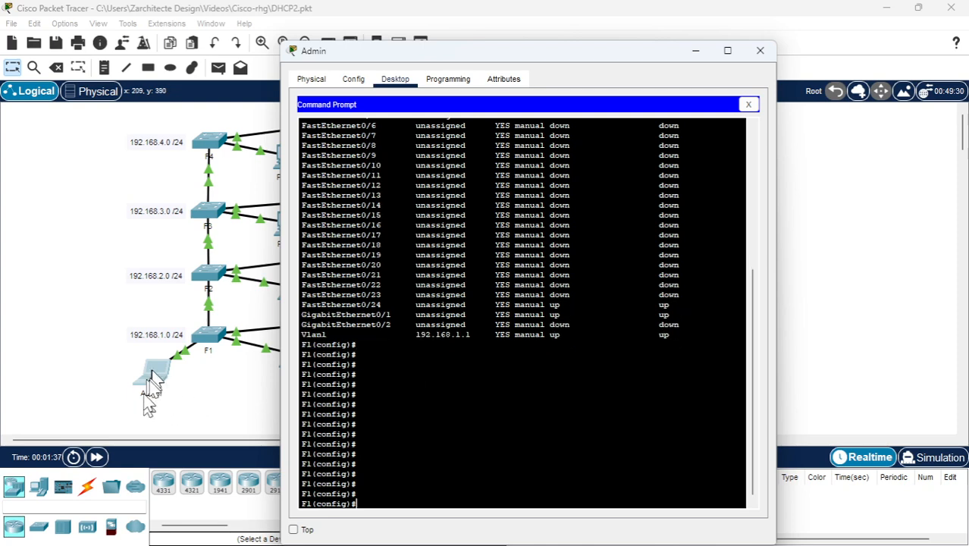
# Exit F1's global configuration mode and close the SSH session to 192.168.1.1
pyautogui.click(464, 461)
pyautogui.write('exit')
pyautogui.press('Return')
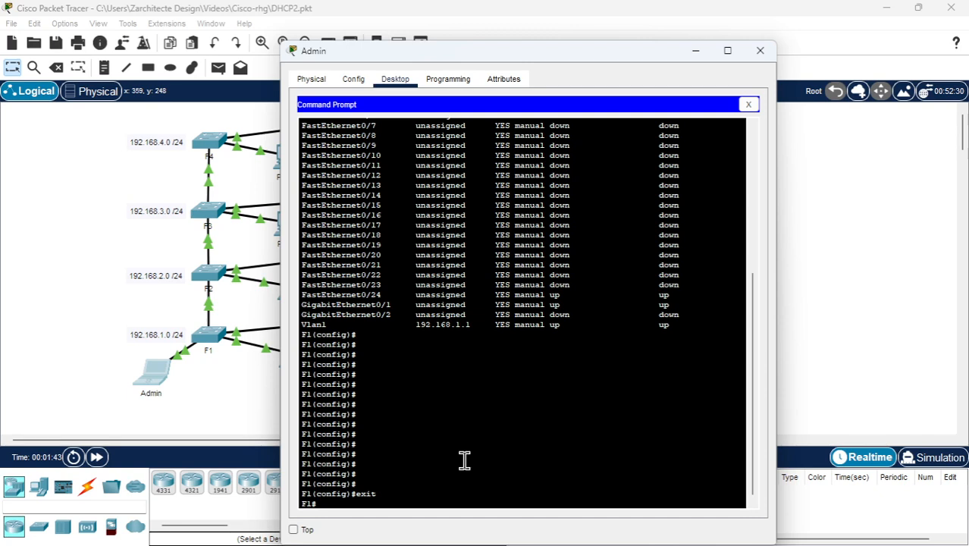
pyautogui.write('exit')
pyautogui.press('Return')
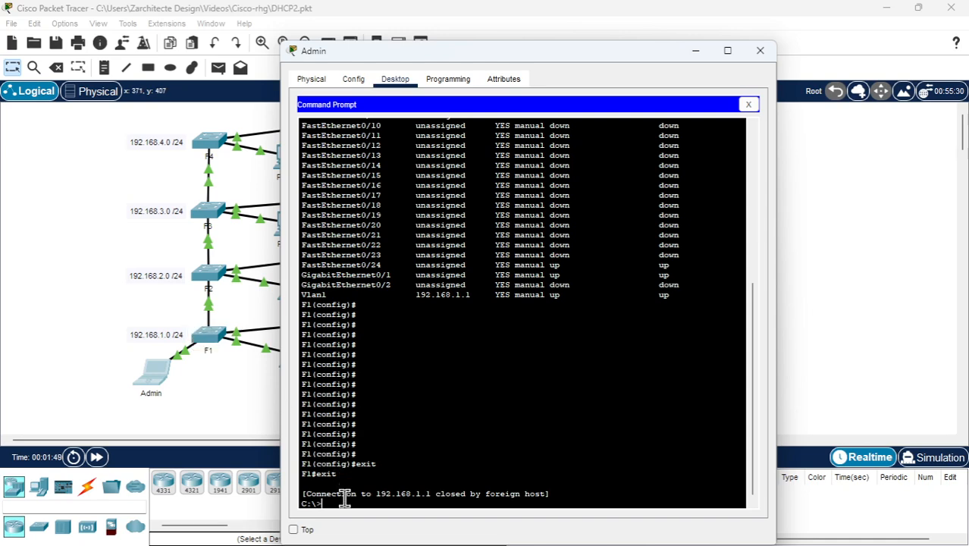
# Open an SSH session as legend to switch F2 at 192.168.1.2, entering the login password
pyautogui.press('Up')
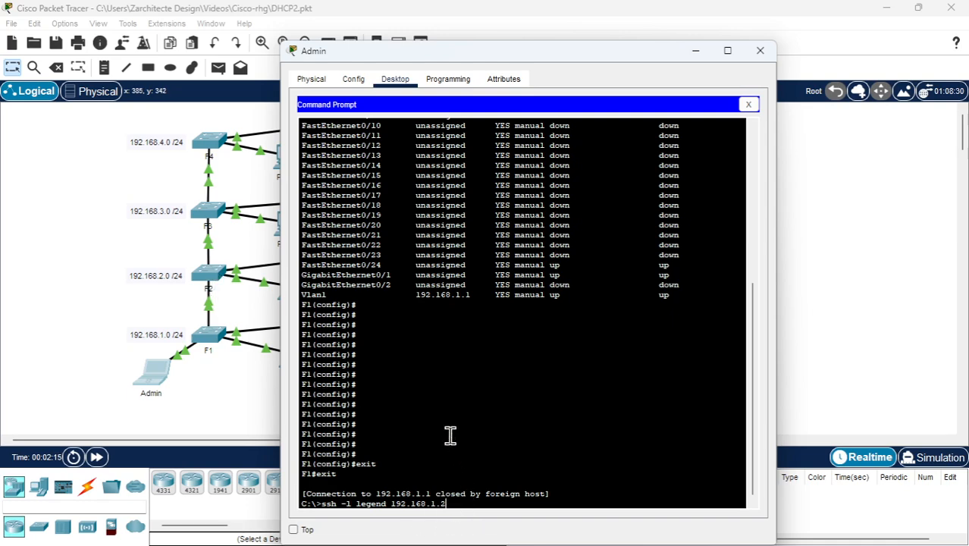
pyautogui.press('Return')
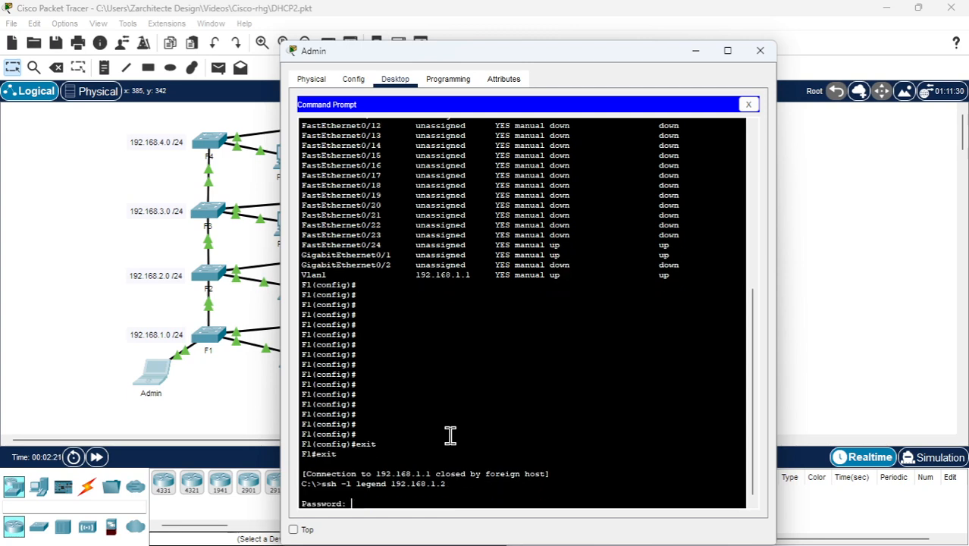
pyautogui.press('Return')
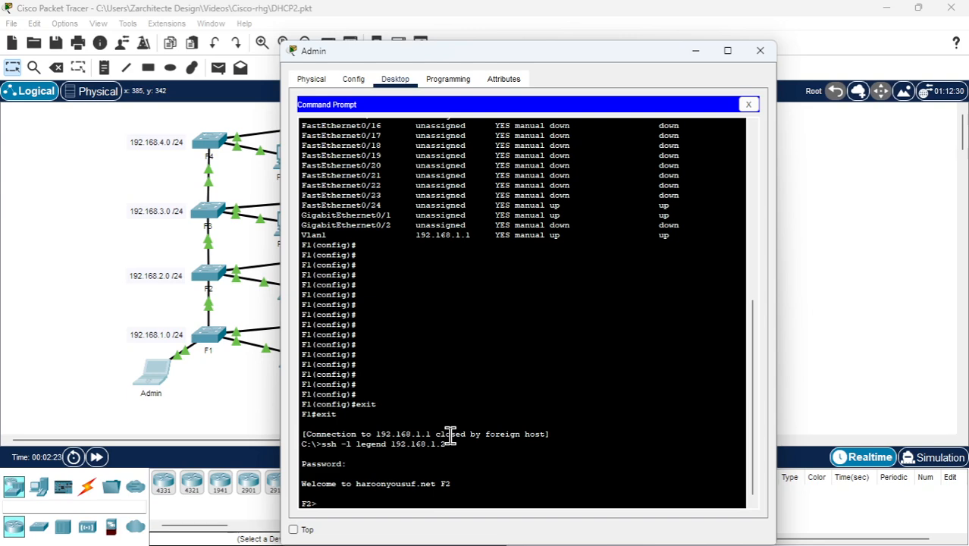
# Enable privileged mode on F2 with the enable password and enter global configuration mode with conf t
pyautogui.write('en')
pyautogui.press('Return')
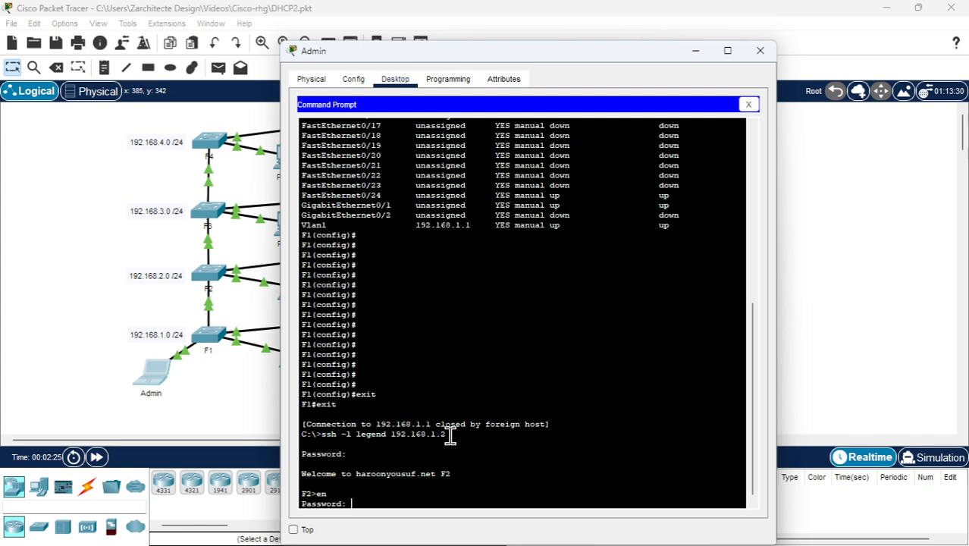
pyautogui.press('Return')
pyautogui.write('conf t')
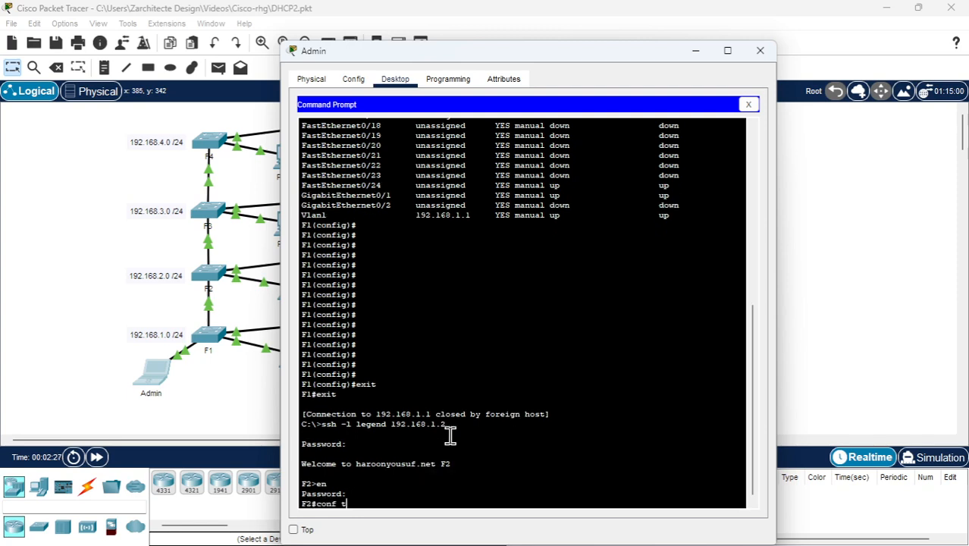
pyautogui.press('Return')
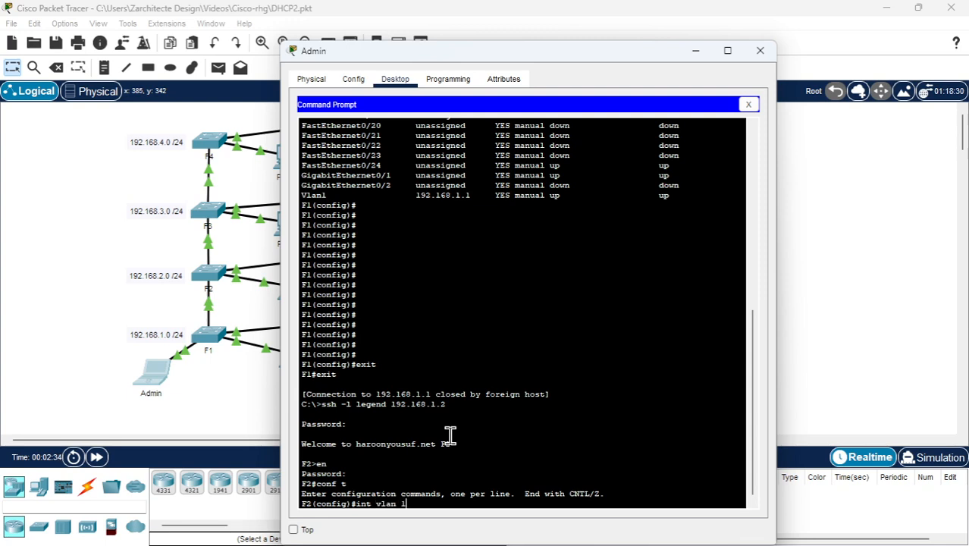
pyautogui.write('int vlan')
pyautogui.press('BackSpace')
pyautogui.press('BackSpace')
pyautogui.press('BackSpace')
pyautogui.press('BackSpace')
pyautogui.press('BackSpace')
pyautogui.press('BackSpace')
pyautogui.press('BackSpace')
pyautogui.press('BackSpace')
pyautogui.press('BackSpace')
# List F2's interfaces in full with do sh ip int br and examine the Vlan1 address
pyautogui.write('do sh ip int br')
pyautogui.press('Return')
pyautogui.press('Return')
pyautogui.press('Return')
pyautogui.press('Return')
pyautogui.press('Return')
pyautogui.press('Return')
pyautogui.press('Return')
pyautogui.press('Return')
pyautogui.press('Return')
pyautogui.press('Return')
pyautogui.press('Return')
pyautogui.press('Return')
pyautogui.press('Return')
pyautogui.press('Return')
pyautogui.press('Return')
pyautogui.press('Return')
pyautogui.press('Return')
pyautogui.press('Return')
pyautogui.press('Return')
pyautogui.press('Return')
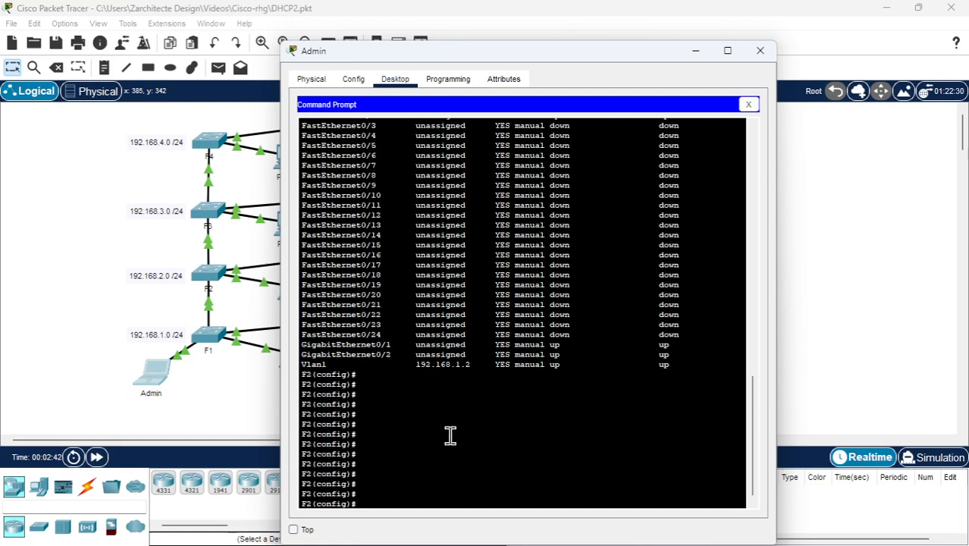
pyautogui.moveTo(301, 364); pyautogui.dragTo(470, 364)
# Try to assign IP address 192.168.2.1 with mask 255.255.255.0 from F2's global configuration mode
pyautogui.click(381, 501)
pyautogui.write('ip address 192.168.2.1 255.255')
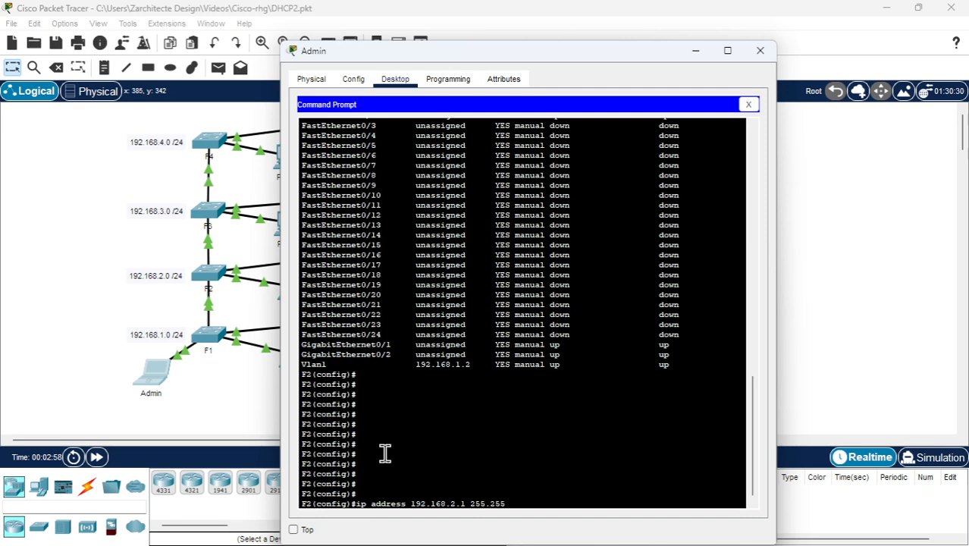
pyautogui.write('.255.0')
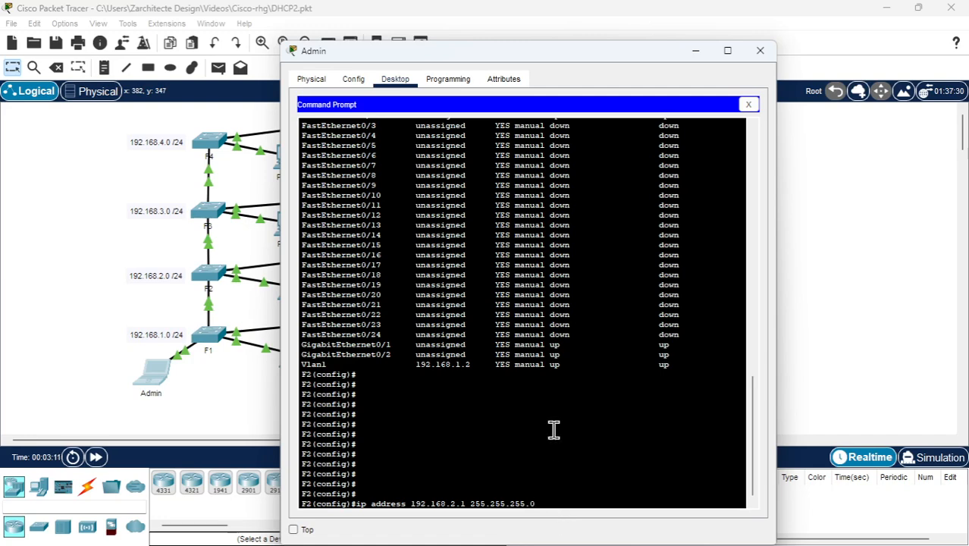
pyautogui.press('Return')
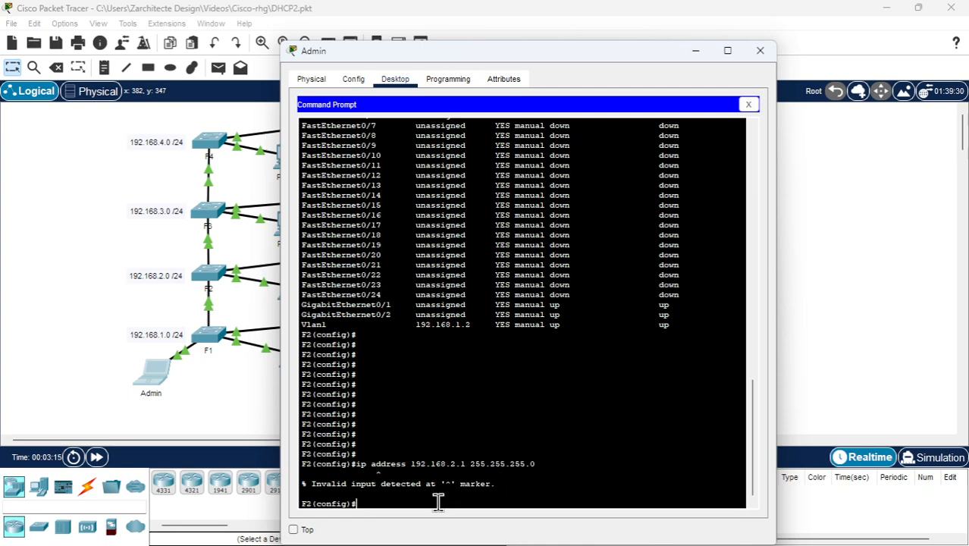
# Enter interface configuration mode for VLAN 1 on F2 with int vlan 1
pyautogui.press('Up')
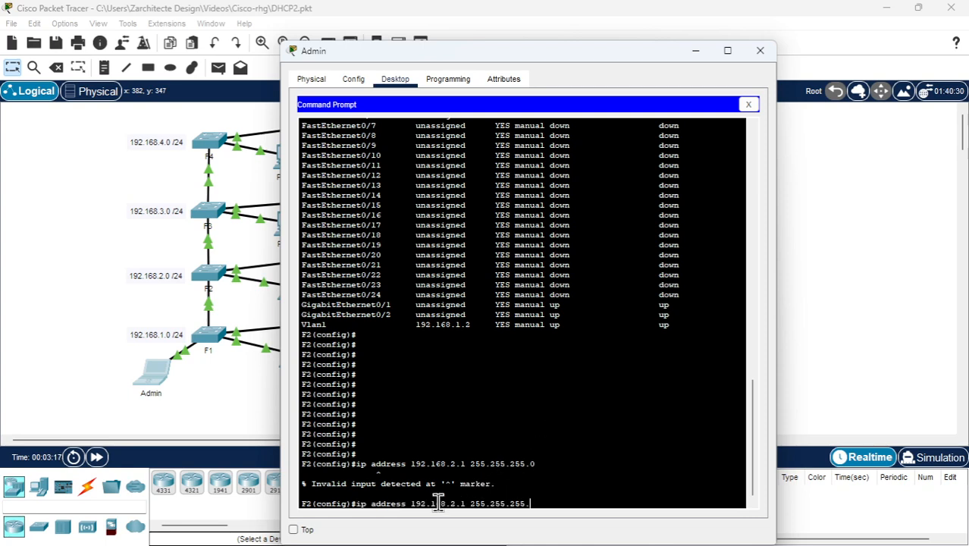
pyautogui.press('BackSpace')
pyautogui.press('BackSpace')
pyautogui.press('BackSpace')
pyautogui.press('BackSpace')
pyautogui.press('BackSpace')
pyautogui.press('BackSpace')
pyautogui.press('BackSpace')
pyautogui.press('BackSpace')
pyautogui.press('BackSpace')
pyautogui.press('BackSpace')
pyautogui.press('BackSpace')
pyautogui.press('BackSpace')
pyautogui.press('BackSpace')
pyautogui.press('BackSpace')
pyautogui.press('BackSpace')
pyautogui.press('BackSpace')
pyautogui.press('BackSpace')
pyautogui.press('BackSpace')
pyautogui.press('BackSpace')
pyautogui.press('BackSpace')
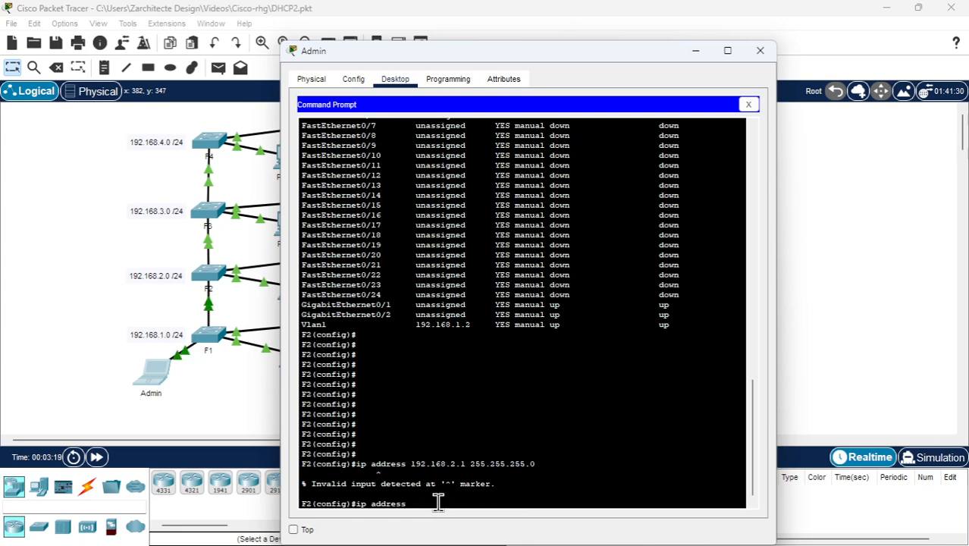
pyautogui.write('int')
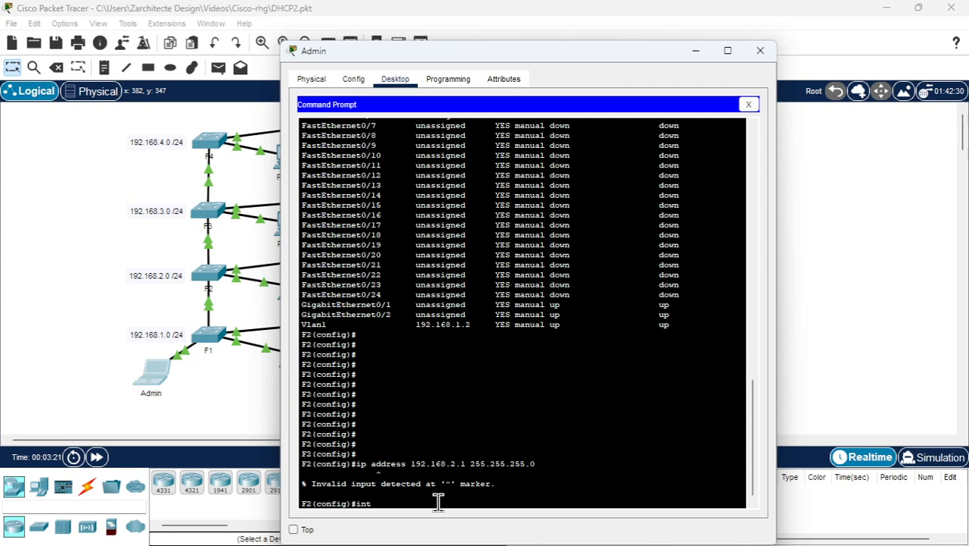
pyautogui.write(' vlan 1')
pyautogui.press('Return')
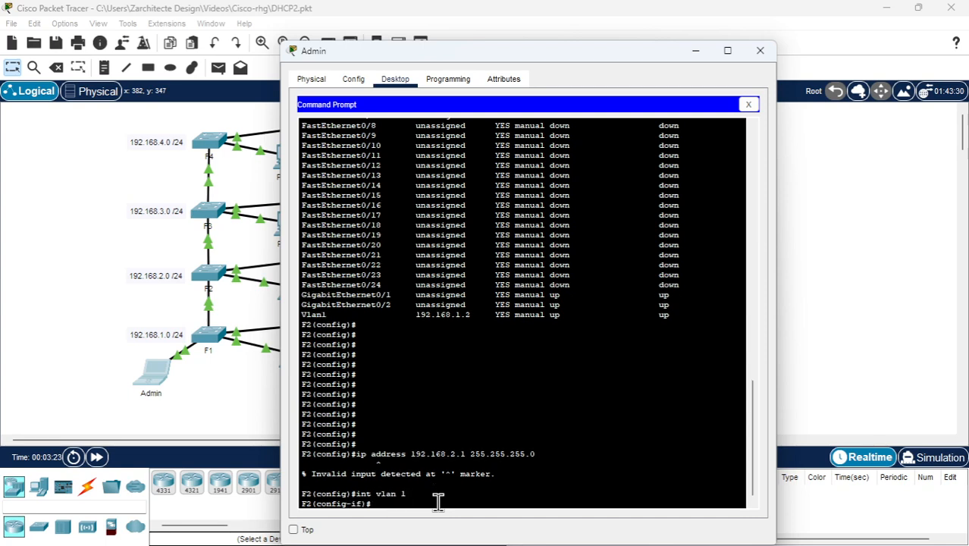
# Assign IP address 192.168.2.1 with mask 255.255.255.0 to F2's VLAN 1 interface
pyautogui.write('ip address')
pyautogui.press('BackSpace')
pyautogui.press('BackSpace')
pyautogui.press('BackSpace')
pyautogui.press('BackSpace')
pyautogui.press('BackSpace')
pyautogui.press('BackSpace')
pyautogui.press('BackSpace')
pyautogui.press('BackSpace')
pyautogui.press('BackSpace')
pyautogui.press('BackSpace')
pyautogui.write('ip address 192.168.2.1 255.255.255.0')
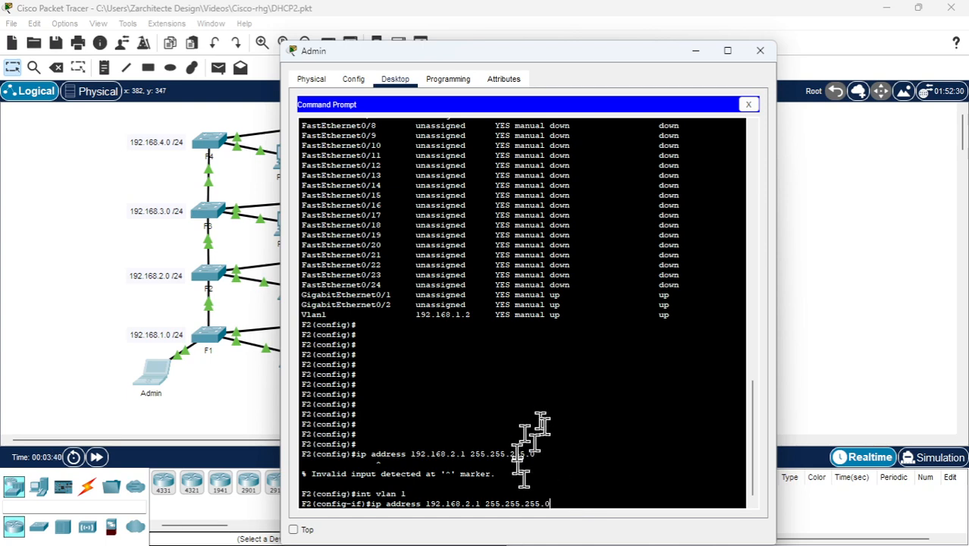
pyautogui.moveTo(521, 435); pyautogui.dragTo(532, 504)
pyautogui.click(543, 494)
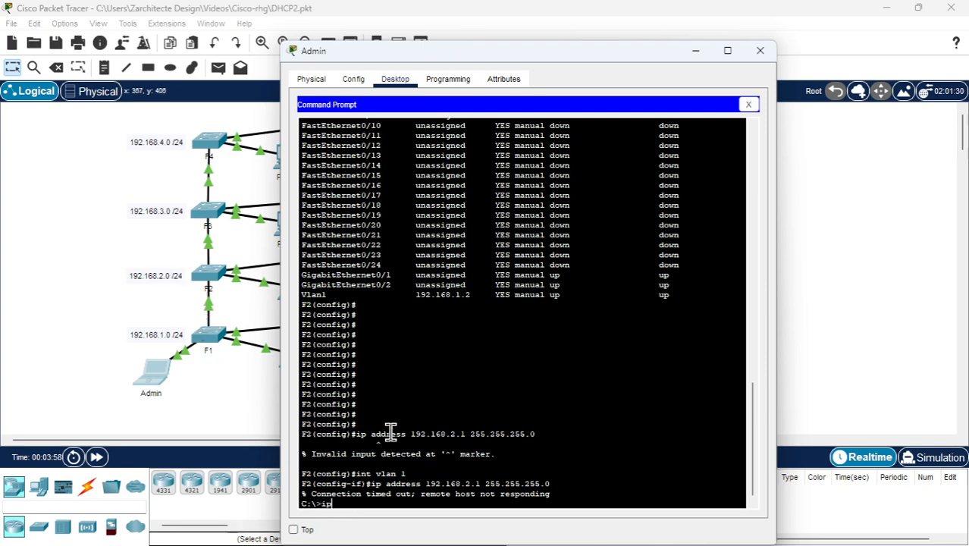
# Run ipconfig on the Admin laptop and examine its FastEthernet0 IPv4 address
pyautogui.write('config')
pyautogui.press('Return')
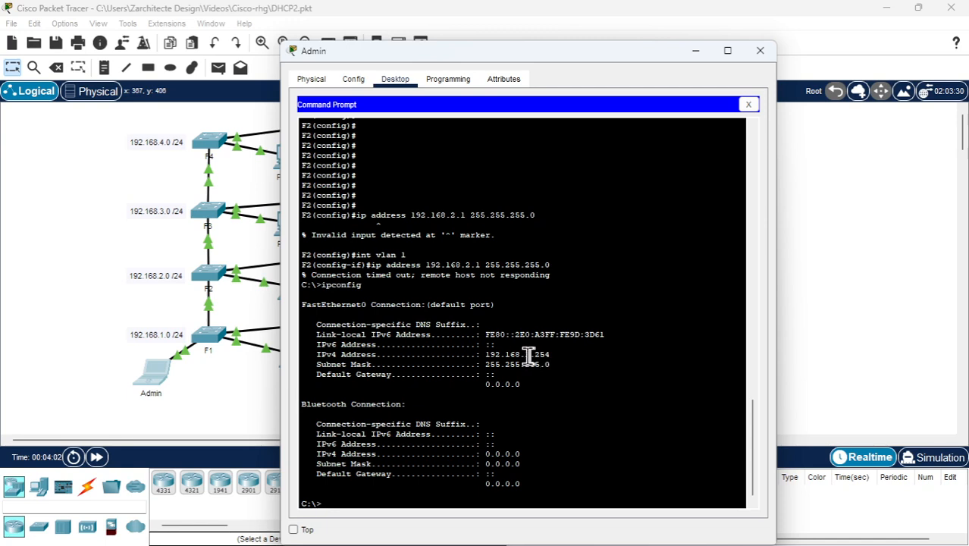
pyautogui.moveTo(528, 354); pyautogui.dragTo(551, 354)
# Set the Admin laptop's static IPv4 address to 192.168.2.254 in its IP Configuration
pyautogui.click(748, 104)
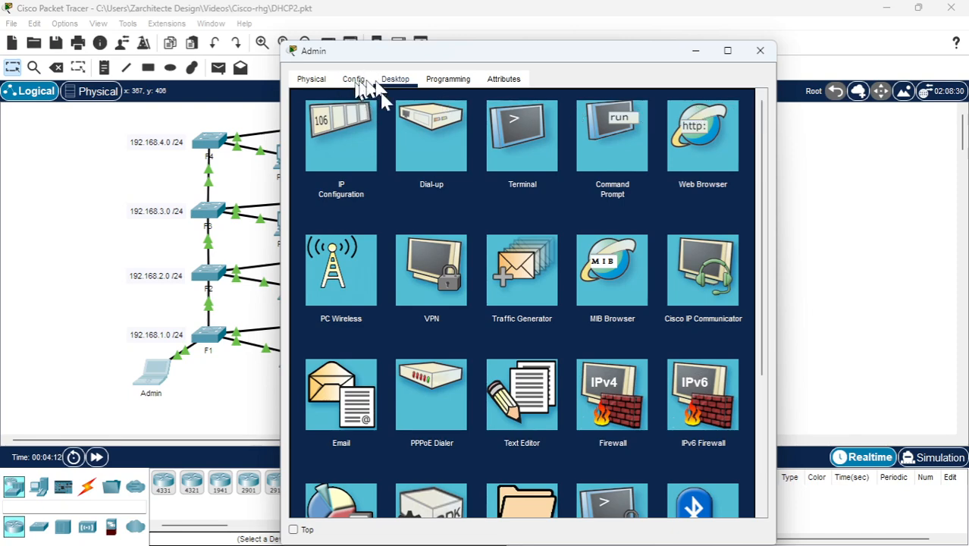
pyautogui.click(361, 138)
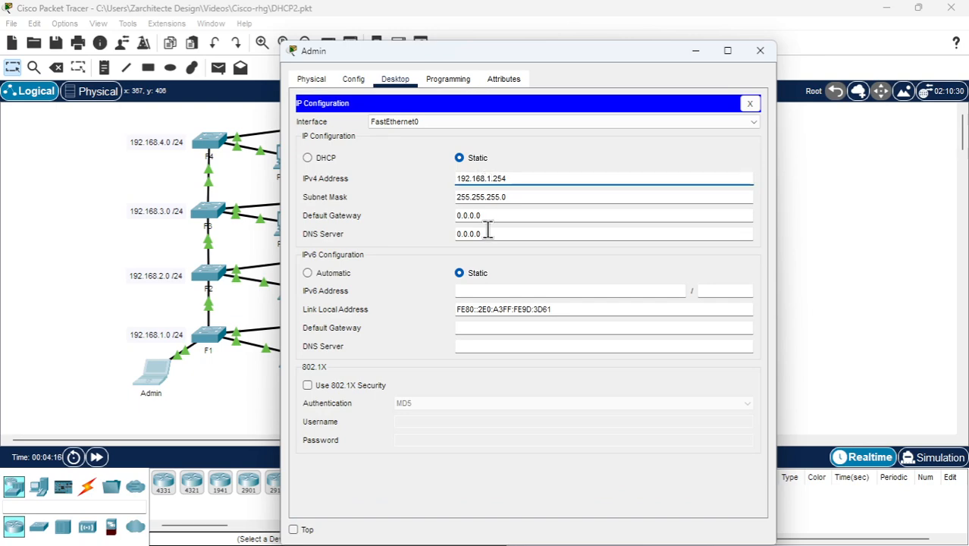
pyautogui.press('BackSpace')
pyautogui.write('2')
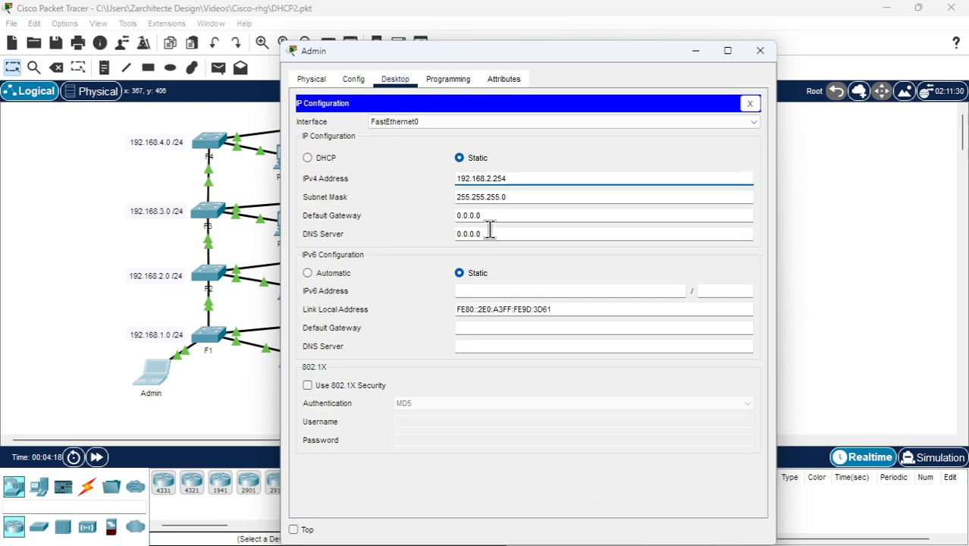
pyautogui.click(512, 198)
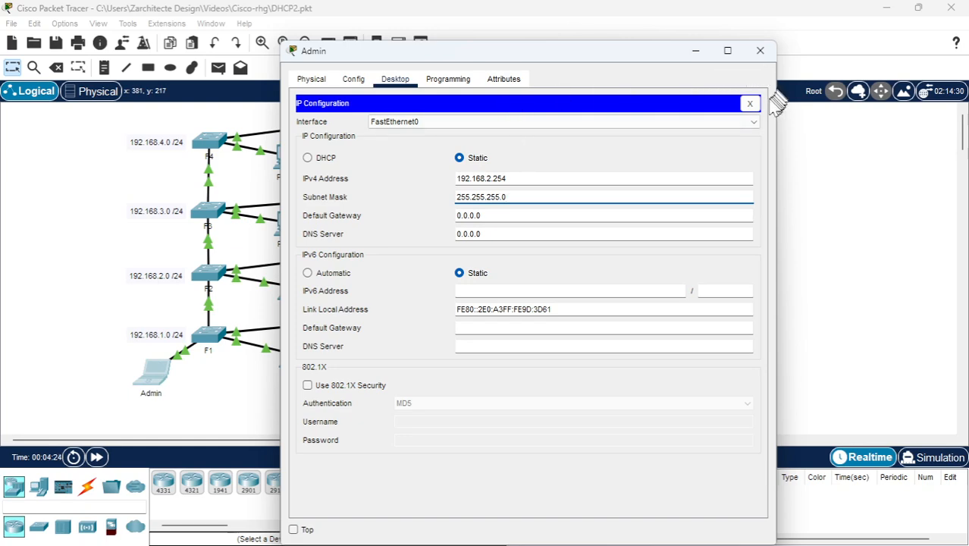
pyautogui.click(749, 103)
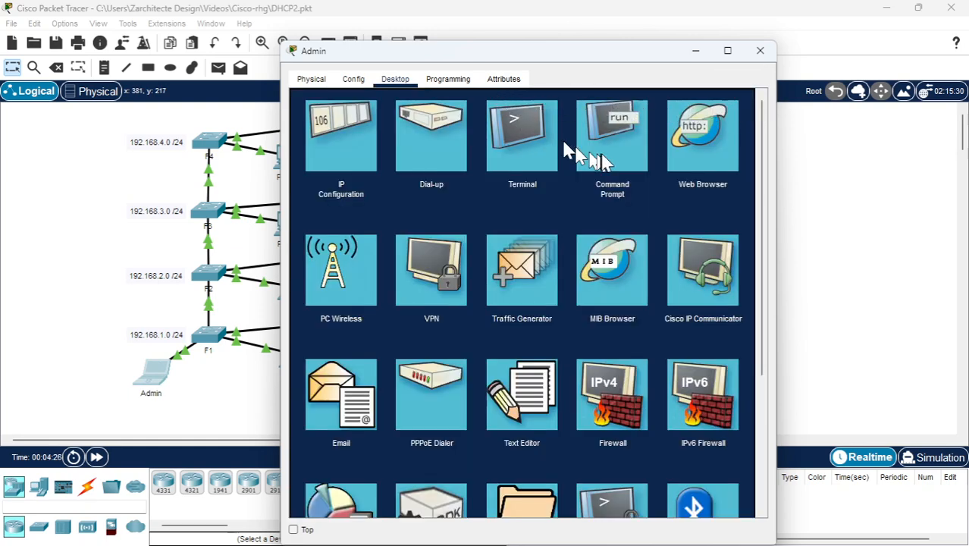
# Reopen the Admin laptop's Command Prompt and check its new IP settings with ipconfig
pyautogui.click(611, 142)
pyautogui.press('Return')
pyautogui.press('Return')
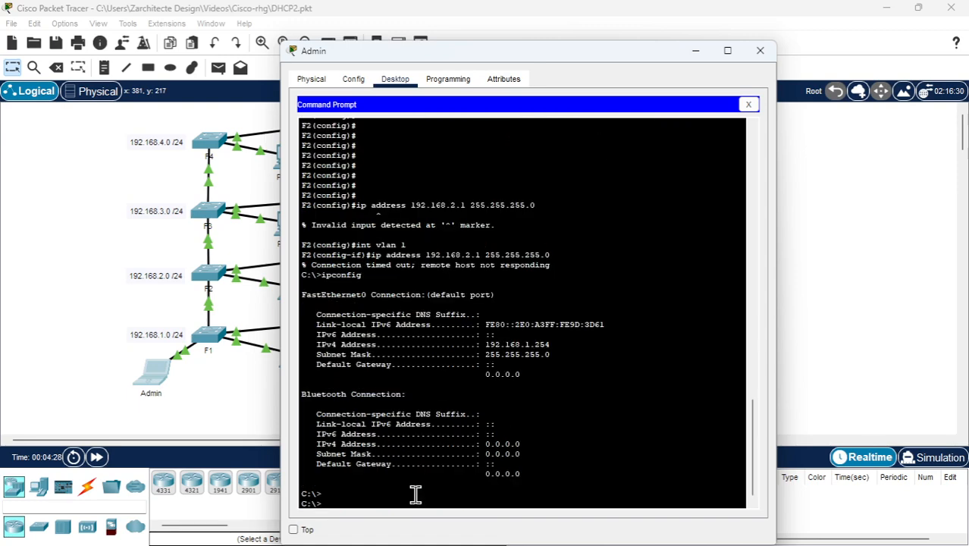
pyautogui.write('ipconfig')
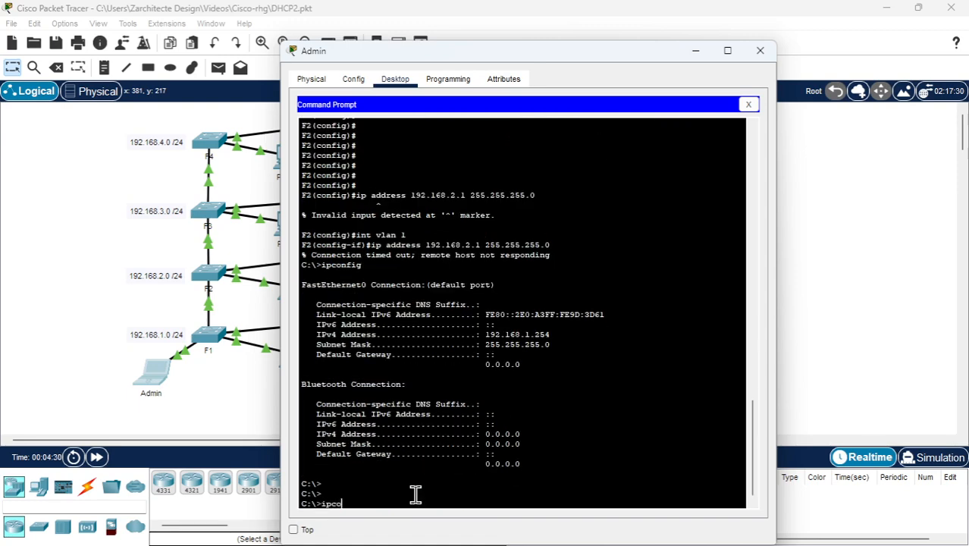
pyautogui.press('Return')
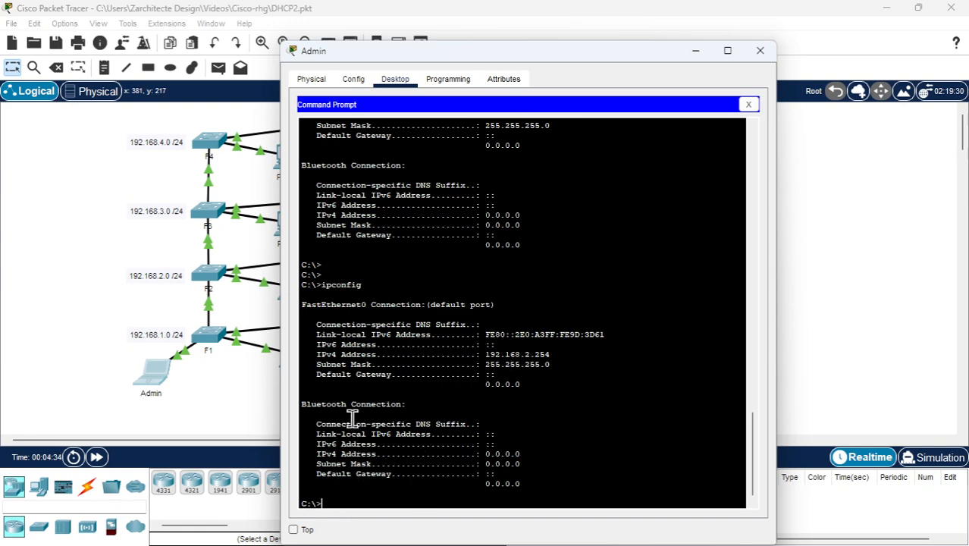
# Test SSH access as legend to F2 at 192.168.2.1, submitting the password prompts blank, and ping the same address
pyautogui.press('Up')
pyautogui.press('Up')
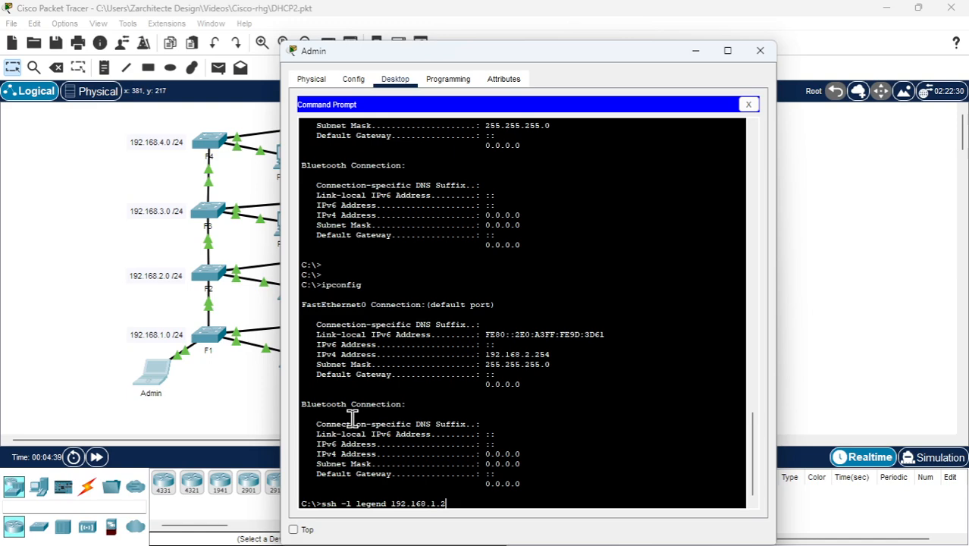
pyautogui.write('.1')
pyautogui.press('Return')
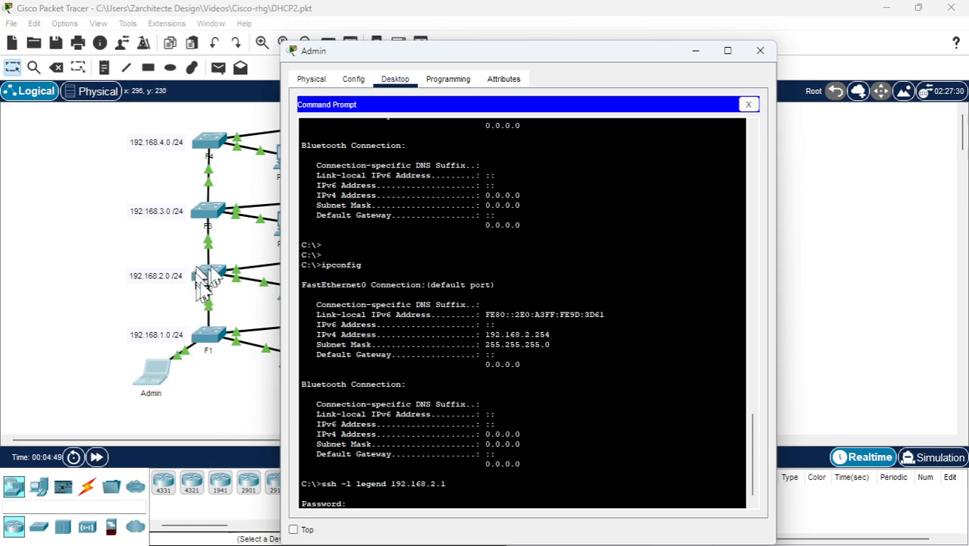
pyautogui.click(388, 496)
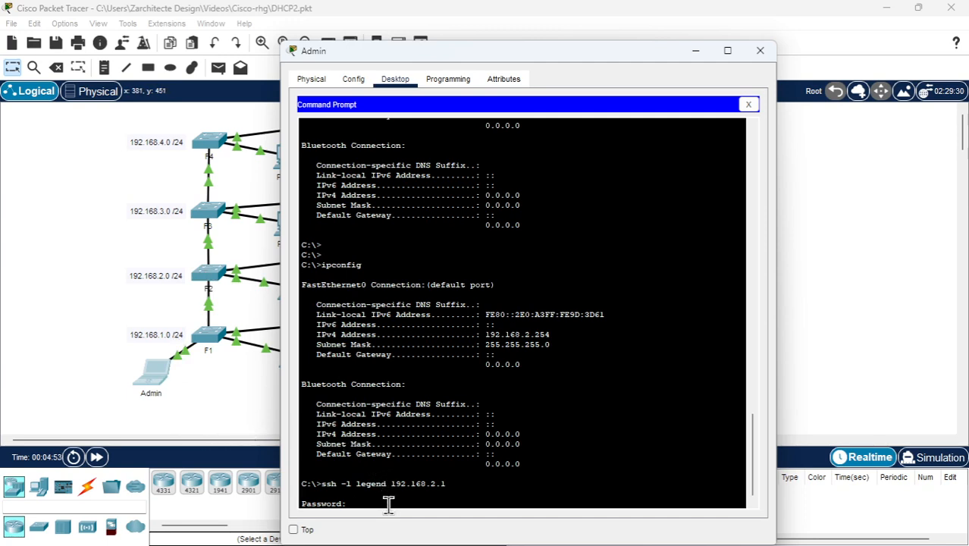
pyautogui.press('Return')
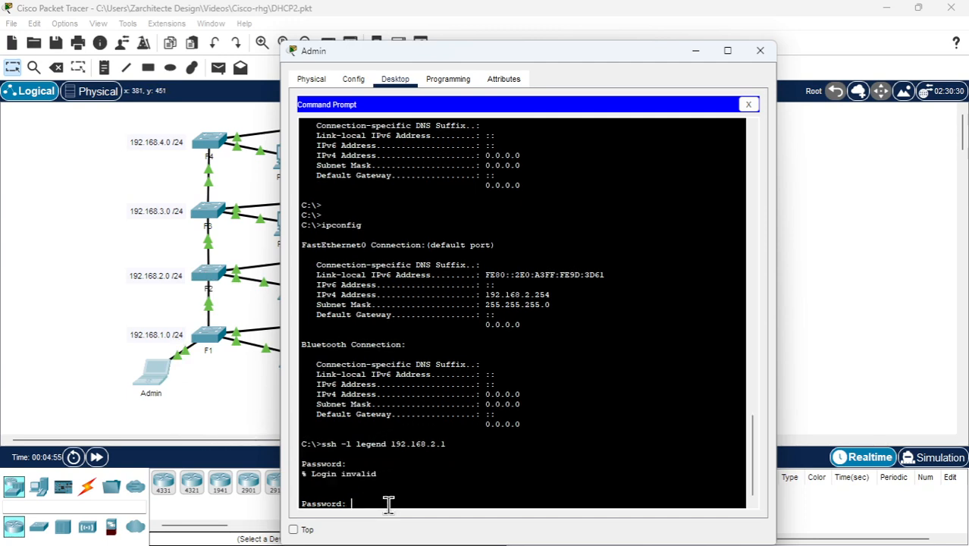
pyautogui.press('Return')
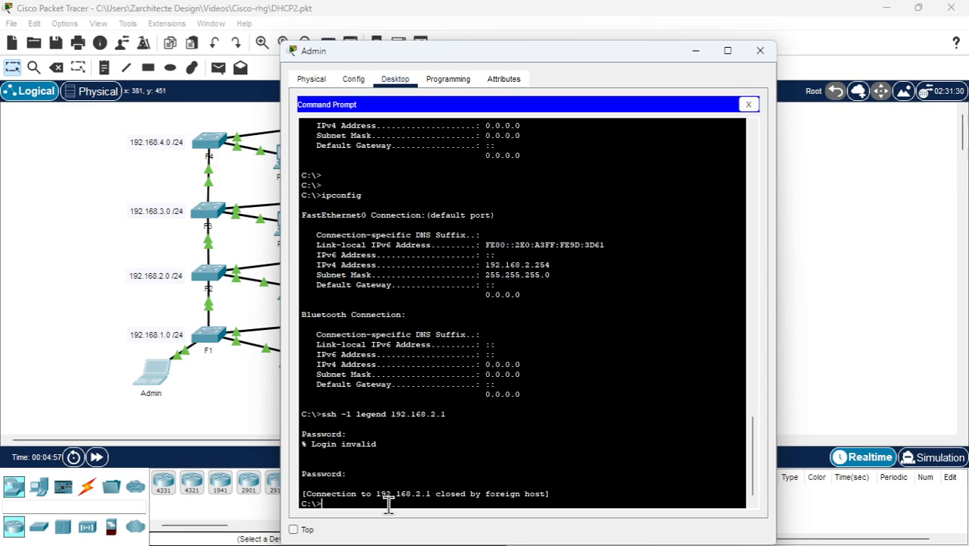
pyautogui.write('ping 192.168.2.1')
pyautogui.press('Return')
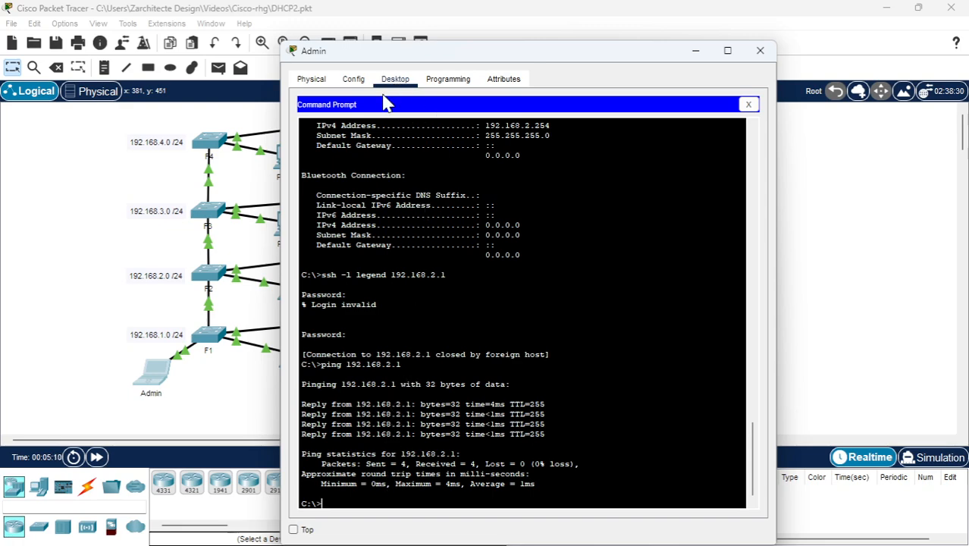
# Set the Admin laptop's static IPv4 address back to 192.168.1.254
pyautogui.click(749, 103)
pyautogui.click(341, 121)
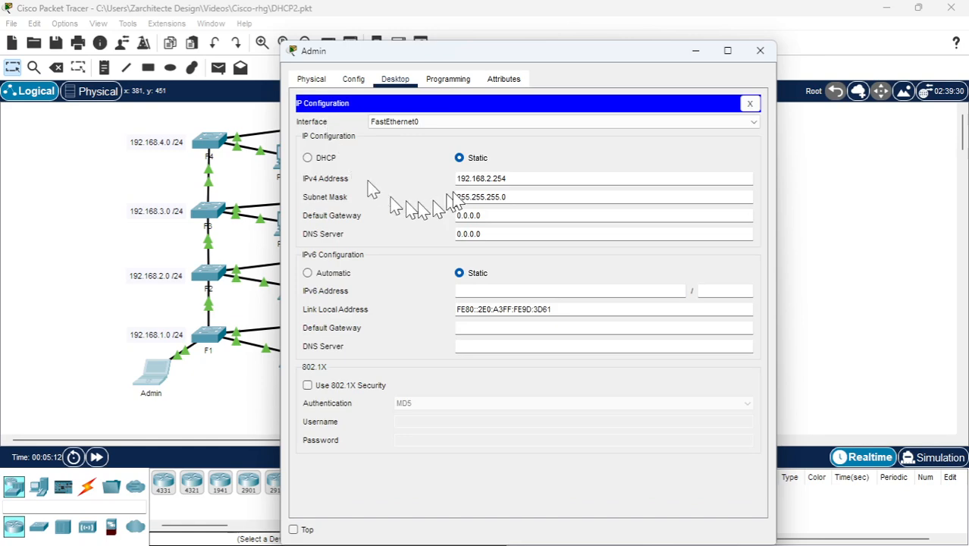
pyautogui.click(494, 182)
pyautogui.press('BackSpace')
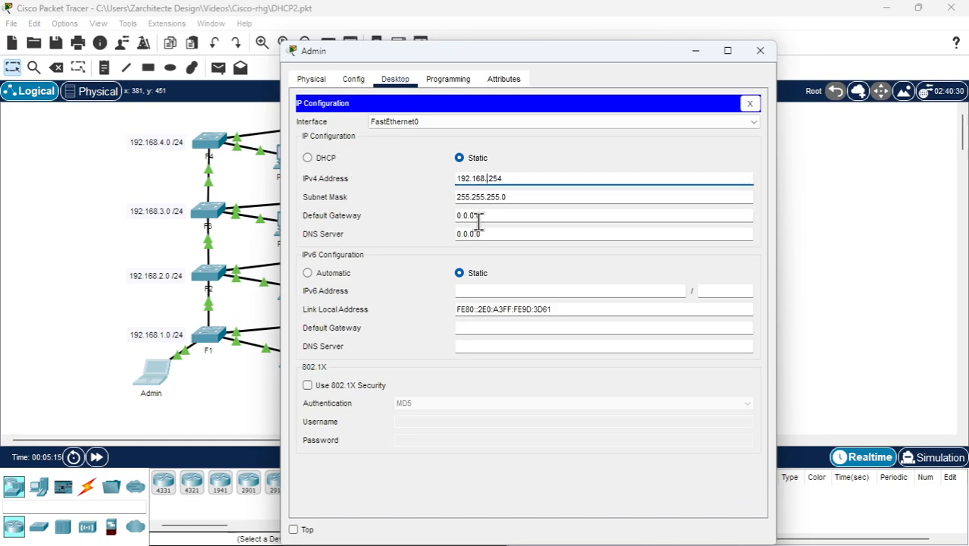
pyautogui.write('1.')
pyautogui.click(520, 199)
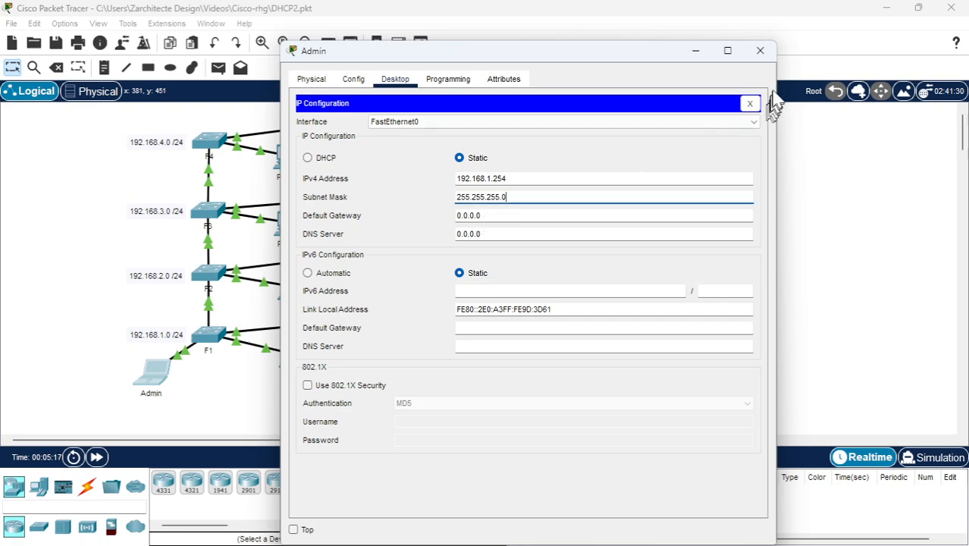
pyautogui.click(749, 103)
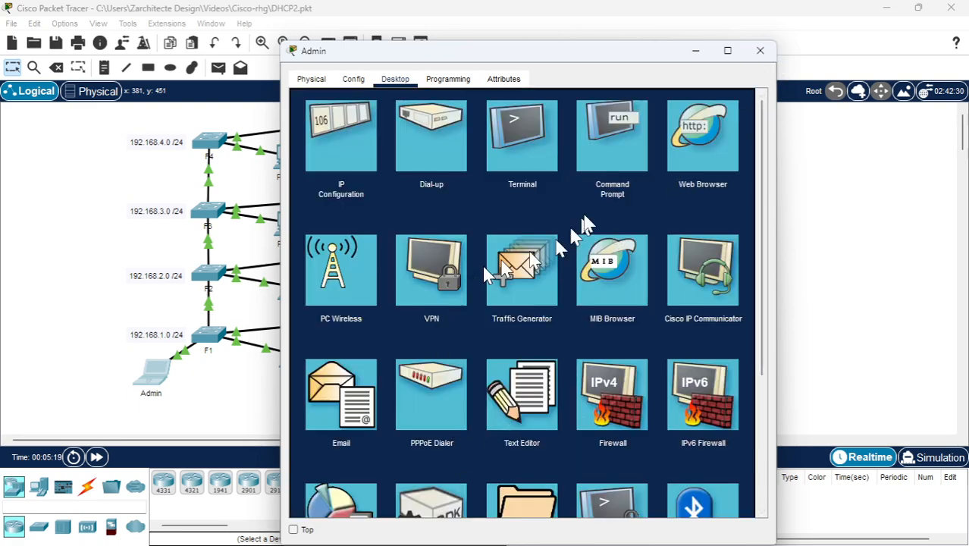
# Ping 192.168.2.1 from the Admin laptop's Command Prompt, interrupt it, and check the laptop's IP settings with ipconfig
pyautogui.click(610, 144)
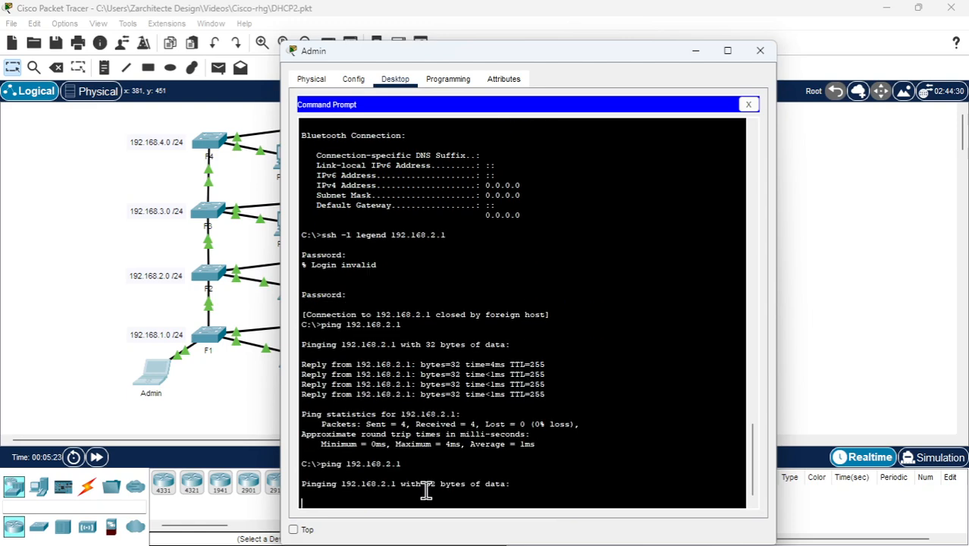
pyautogui.hotkey('ctrl', 'c')
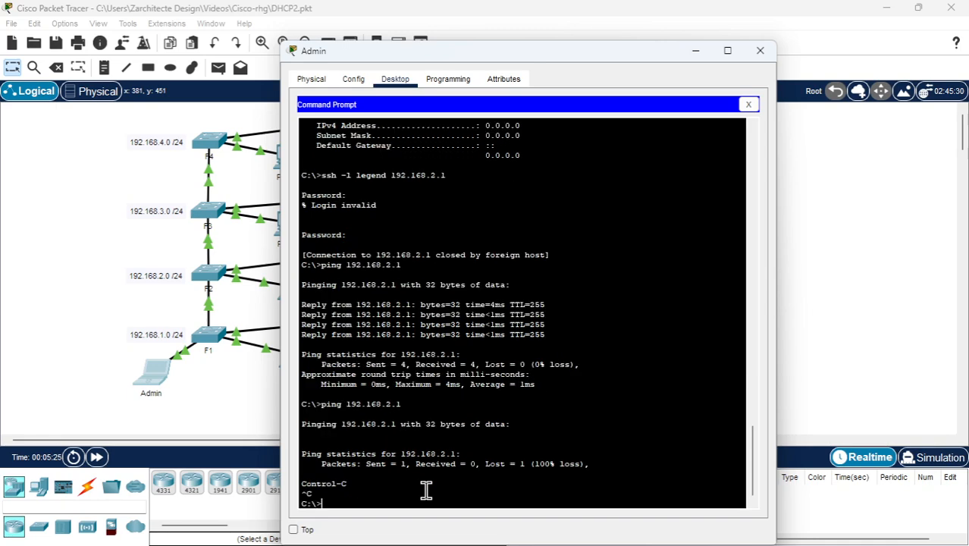
pyautogui.write('ipconfig')
pyautogui.press('Return')
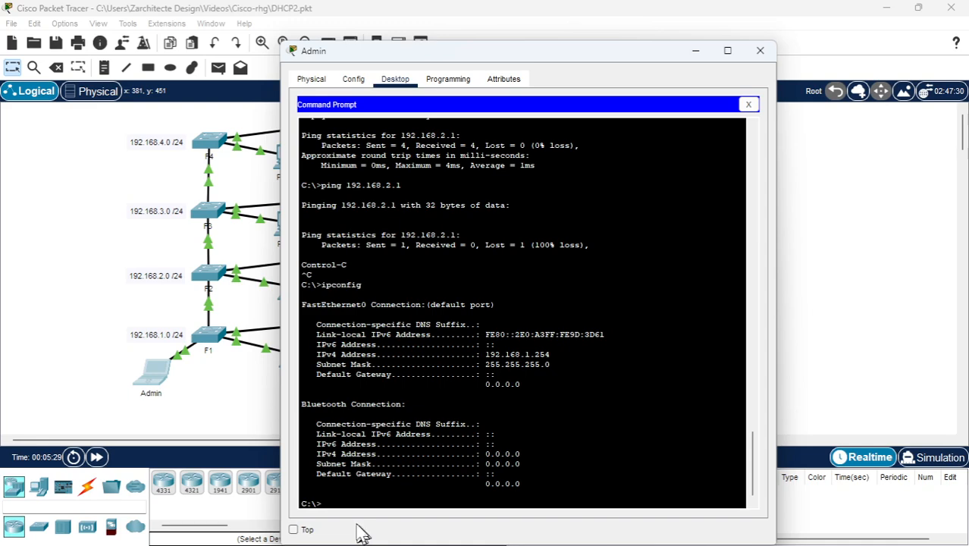
# Repeat the ping to 192.168.2.1 from the 192.168.1.254 address and interrupt it after a few attempts
pyautogui.press('Up')
pyautogui.press('Up')
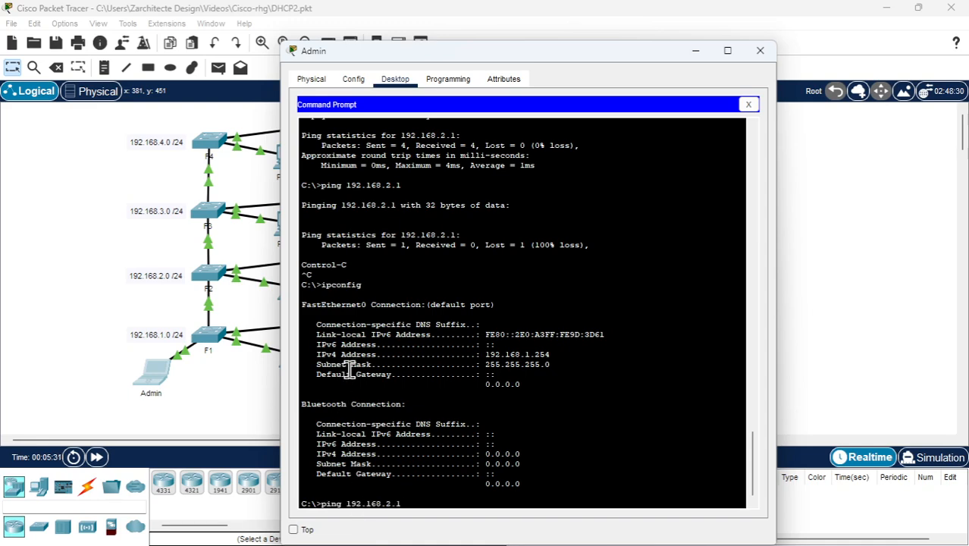
pyautogui.press('Left')
pyautogui.press('Left')
pyautogui.press('Left')
pyautogui.press('Left')
pyautogui.press('Right')
pyautogui.press('Right')
pyautogui.press('Right')
pyautogui.press('Right')
pyautogui.press('Left')
pyautogui.press('Left')
pyautogui.press('Left')
pyautogui.press('Return')
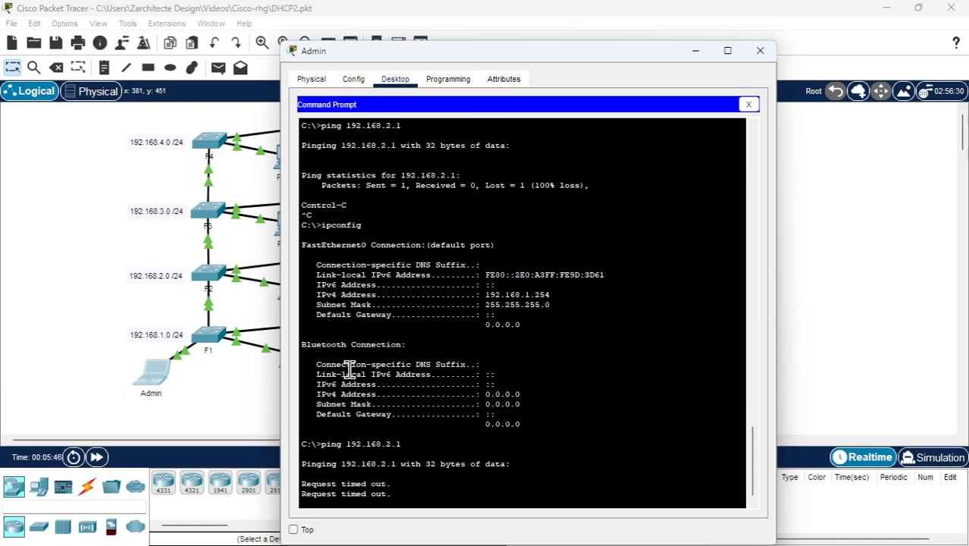
pyautogui.hotkey('ctrl', 'c')
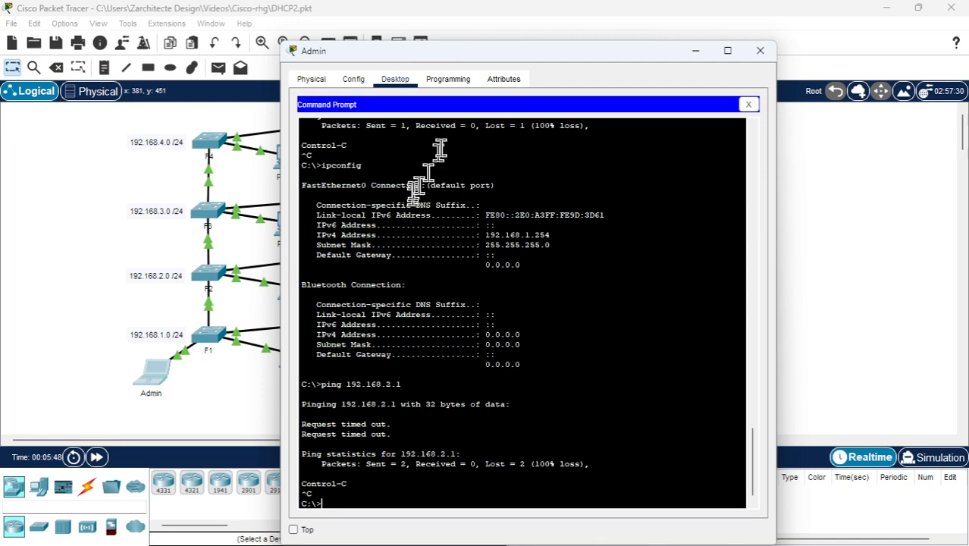
# Change the Admin laptop's static IPv4 address to 192.168.2.254 again and return to its Command Prompt
pyautogui.click(748, 104)
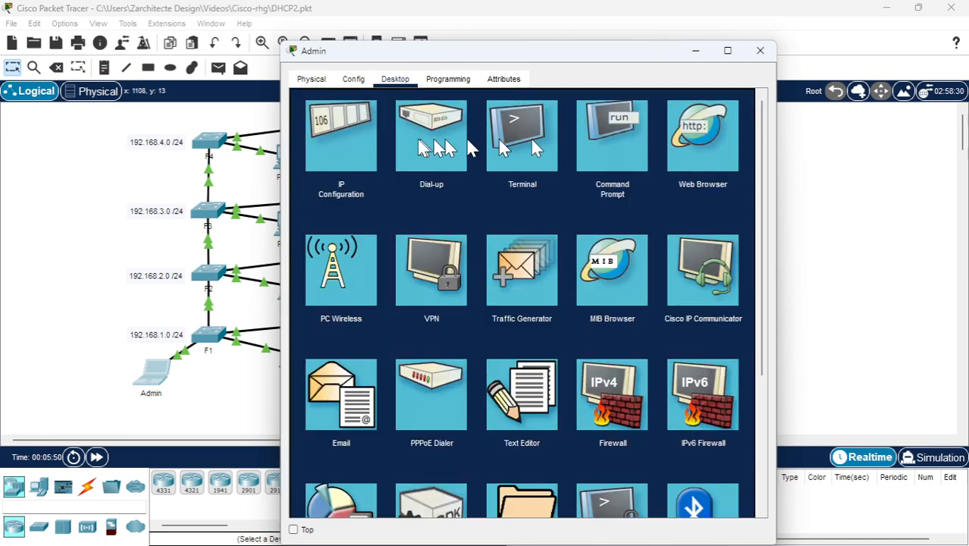
pyautogui.click(342, 147)
pyautogui.click(495, 179)
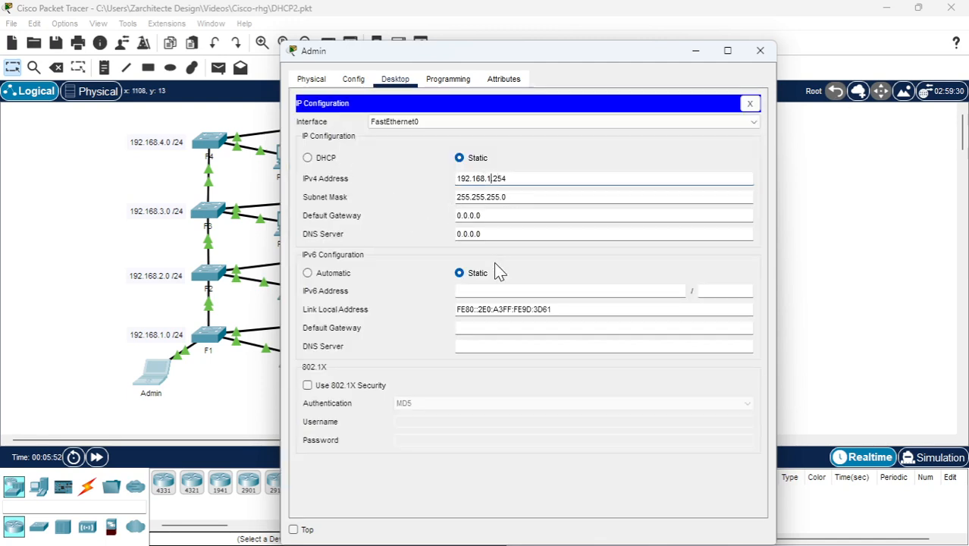
pyautogui.press('BackSpace')
pyautogui.write('2')
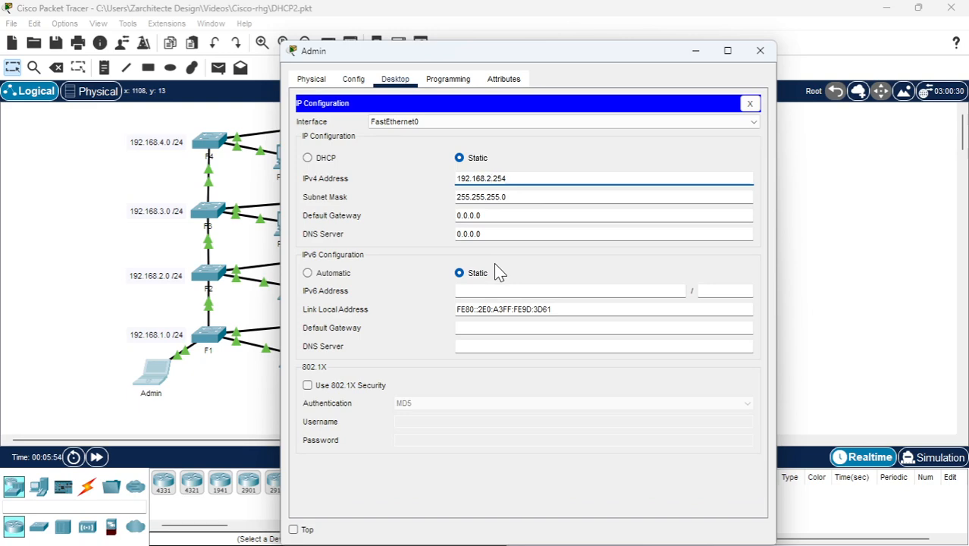
pyautogui.click(523, 198)
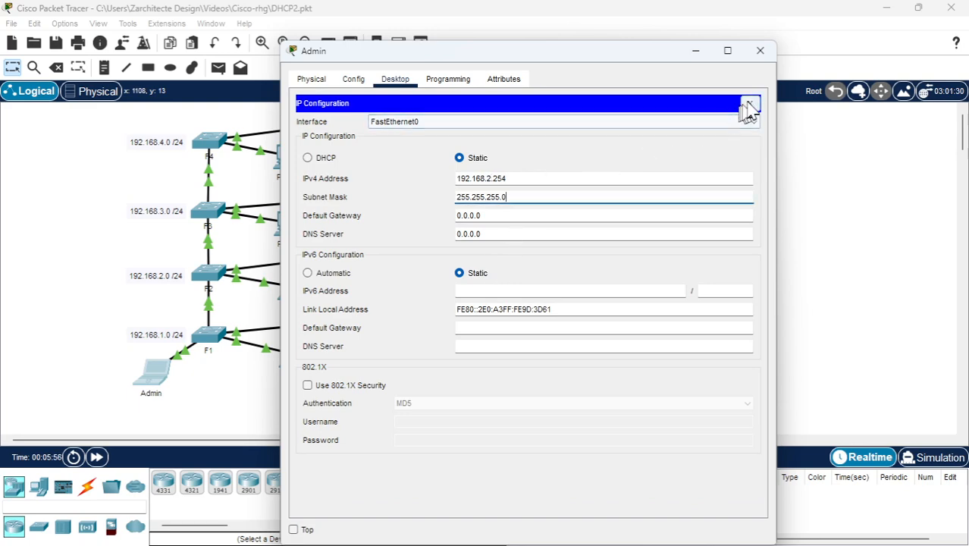
pyautogui.click(749, 104)
pyautogui.click(628, 154)
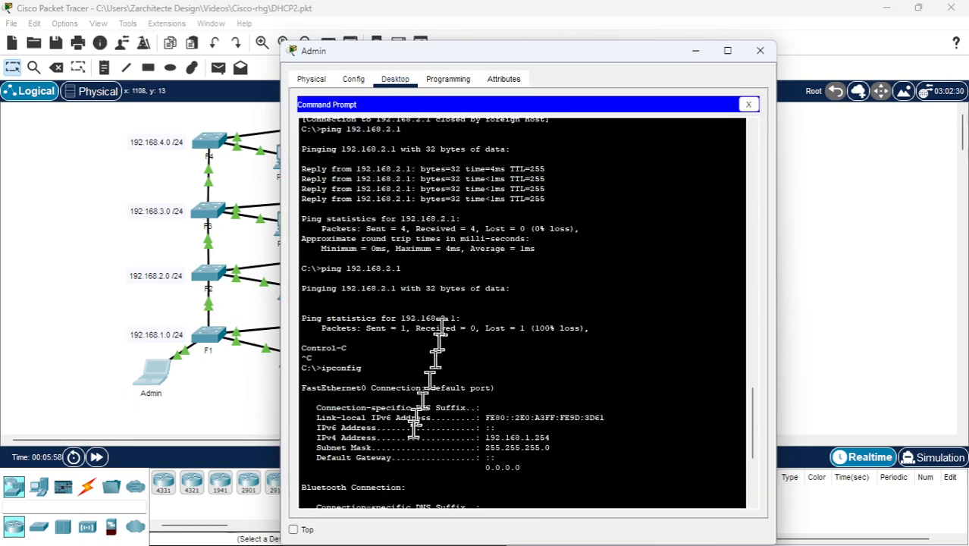
# Ping 192.168.2.1 again from the Admin laptop's Command Prompt and interrupt it after a couple of replies
pyautogui.press('Up')
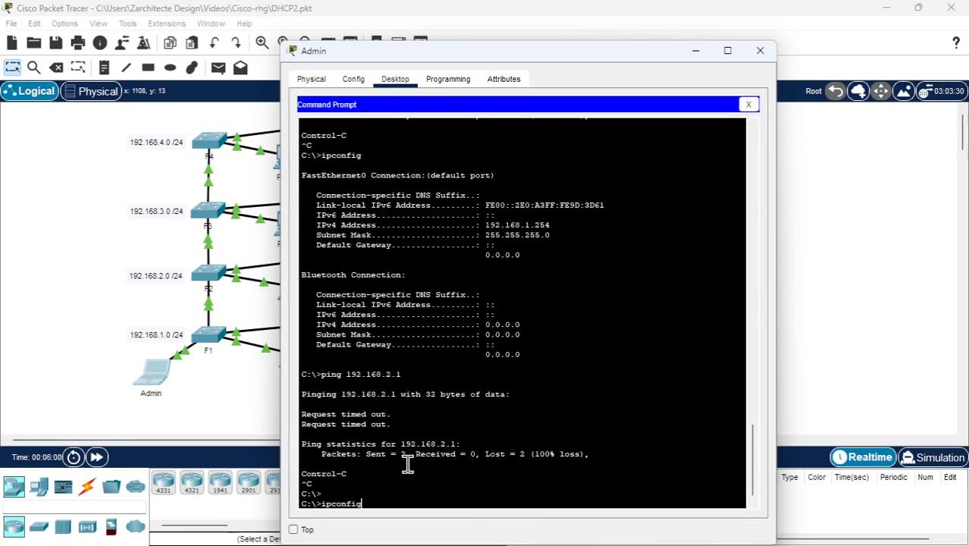
pyautogui.press('Left')
pyautogui.press('Left')
pyautogui.press('Left')
pyautogui.press('Left')
pyautogui.press('Left')
pyautogui.press('Left')
pyautogui.press('Left')
pyautogui.press('Left')
pyautogui.press('Left')
pyautogui.press('Left')
pyautogui.press('Left')
pyautogui.press('Left')
pyautogui.press('Left')
pyautogui.press('Left')
pyautogui.press('Left')
pyautogui.press('Left')
pyautogui.press('Right')
pyautogui.press('Right')
pyautogui.press('Right')
pyautogui.press('Right')
pyautogui.press('Right')
pyautogui.press('Right')
pyautogui.press('Right')
pyautogui.press('Right')
pyautogui.press('Right')
pyautogui.press('Right')
pyautogui.press('Right')
pyautogui.press('Right')
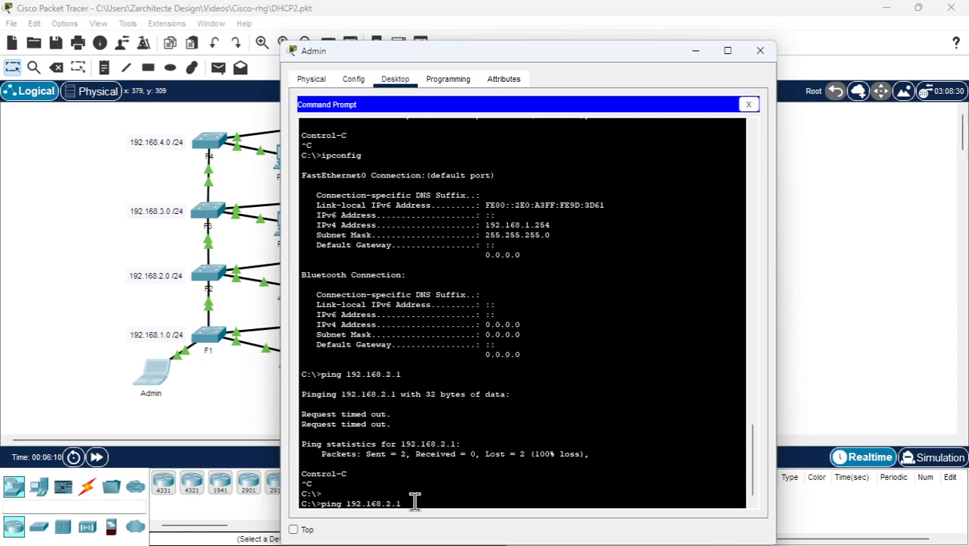
pyautogui.press('Return')
pyautogui.hotkey('ctrl', 'c')
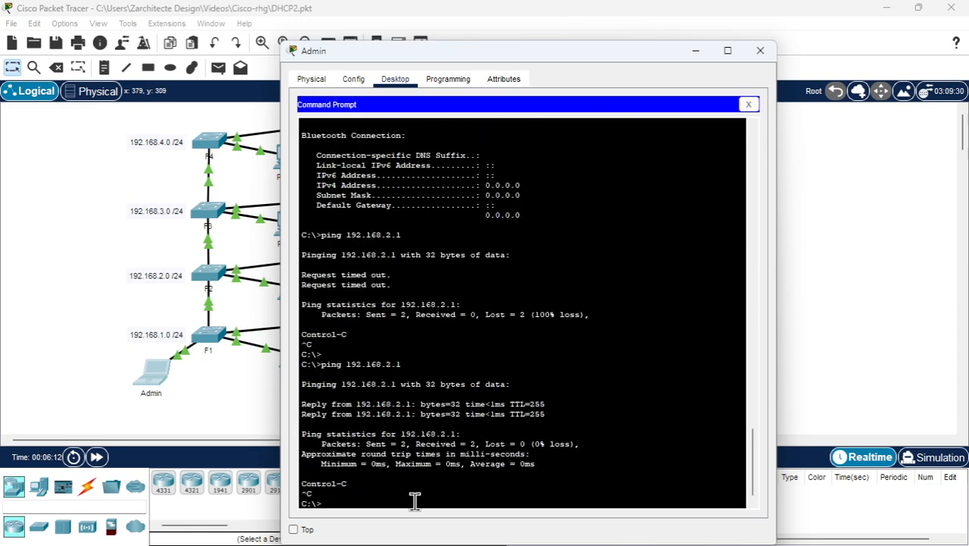
# Open an SSH session to 192.168.2.1 as legend and enter the login password
pyautogui.press('Up')
pyautogui.press('Up')
pyautogui.press('Down')
pyautogui.press('Up')
pyautogui.press('Down')
pyautogui.press('BackSpace')
pyautogui.press('BackSpace')
pyautogui.press('BackSpace')
pyautogui.press('BackSpace')
pyautogui.press('BackSpace')
pyautogui.press('BackSpace')
pyautogui.press('BackSpace')
pyautogui.press('BackSpace')
pyautogui.press('BackSpace')
pyautogui.press('BackSpace')
pyautogui.press('BackSpace')
pyautogui.press('BackSpace')
pyautogui.press('BackSpace')
pyautogui.press('BackSpace')
pyautogui.press('BackSpace')
pyautogui.press('BackSpace')
pyautogui.write('ssh')
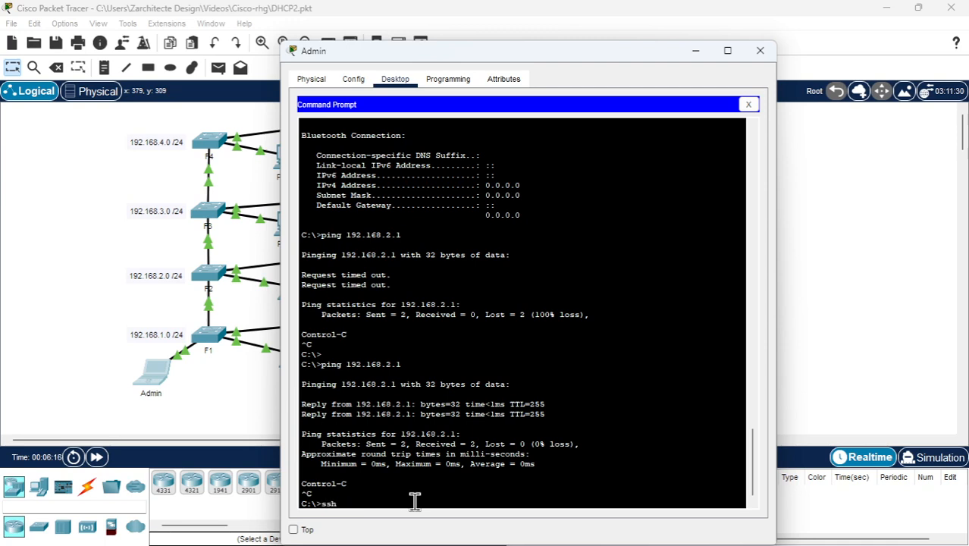
pyautogui.write(' -l lege')
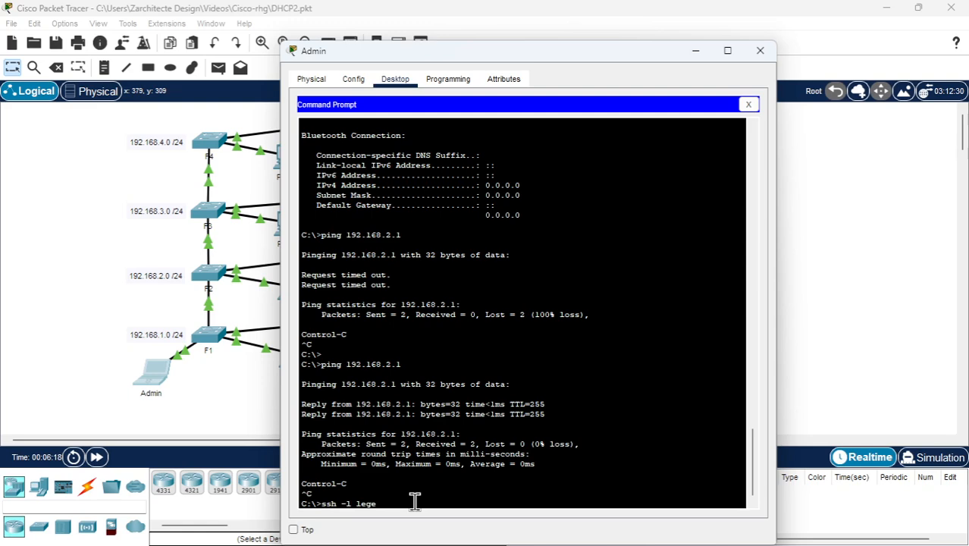
pyautogui.write('nd')
pyautogui.write(' 192.168')
pyautogui.write('.21')
pyautogui.write('.1')
pyautogui.press('Return')
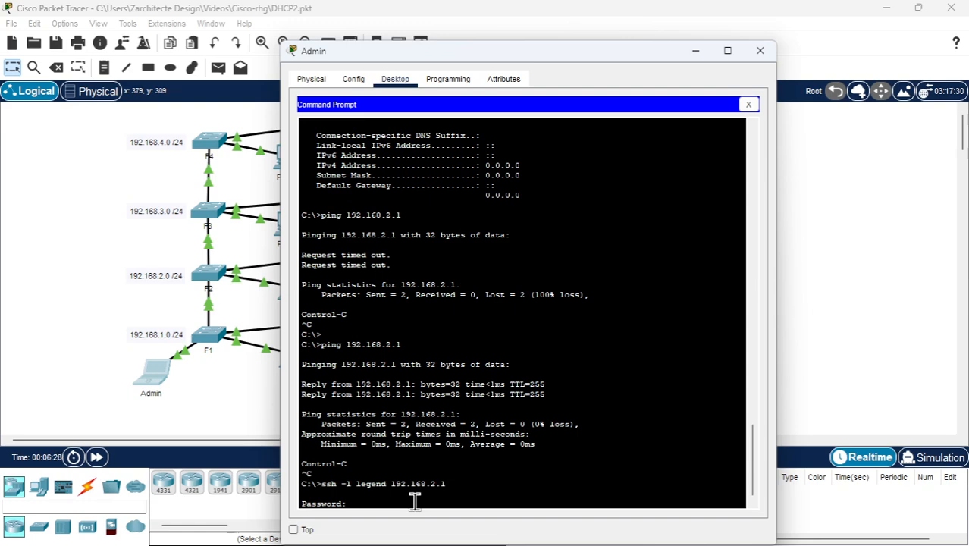
pyautogui.press('Return')
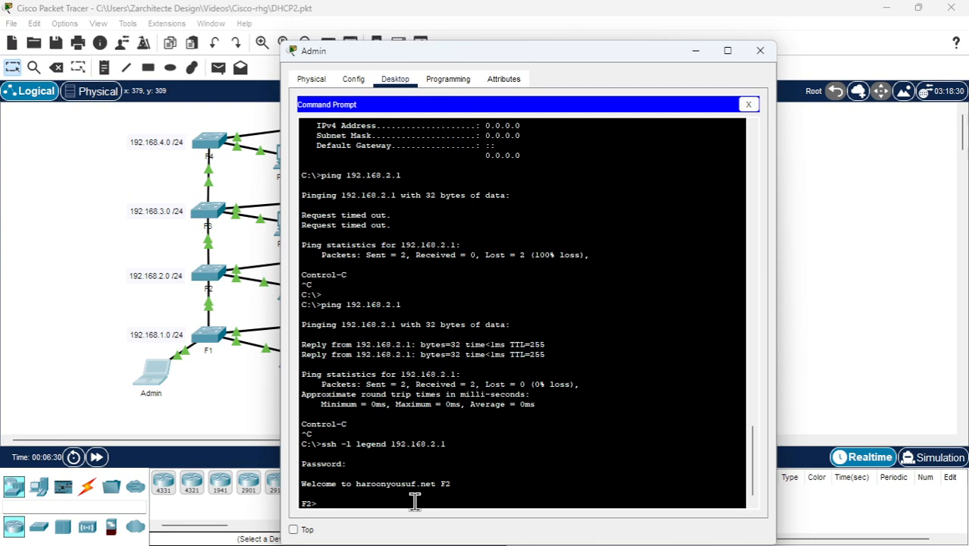
# Enter privileged mode on F2 with the enable password and start global configuration mode
pyautogui.write('c')
pyautogui.press('BackSpace')
pyautogui.write('en')
pyautogui.press('Return')
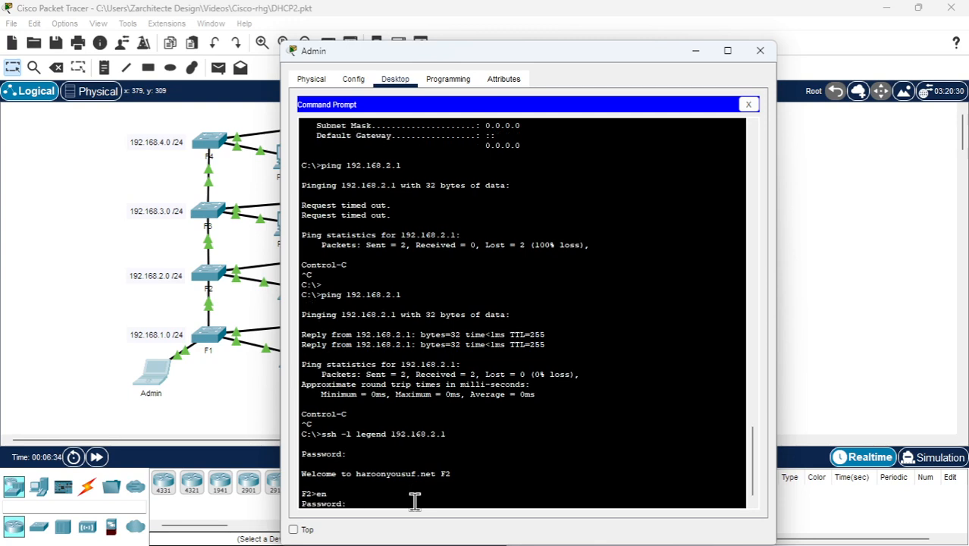
pyautogui.press('Return')
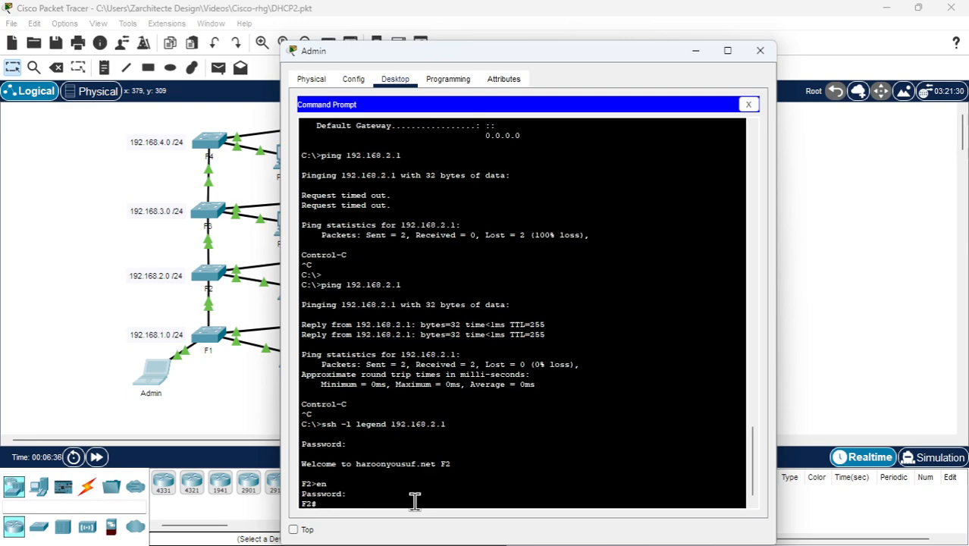
pyautogui.write('conf t')
pyautogui.press('Return')
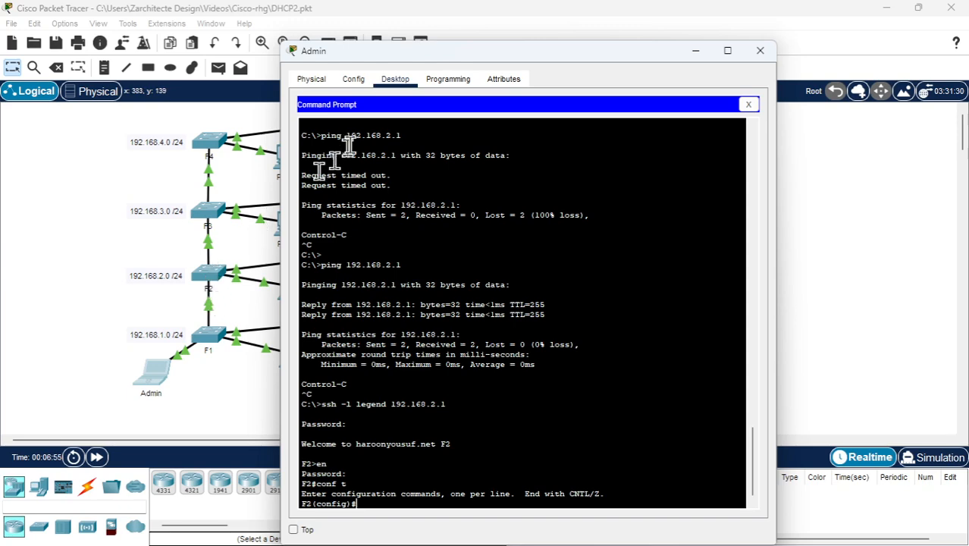
# List F2's interfaces from configuration mode with do sh ip int br and examine the Vlan1 address
pyautogui.moveTo(394, 53); pyautogui.dragTo(512, 74)
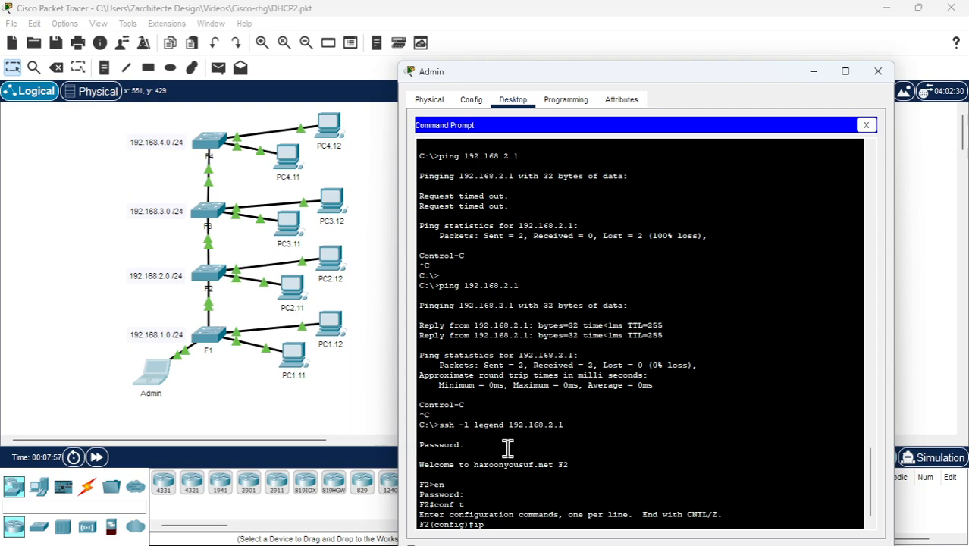
pyautogui.press('BackSpace')
pyautogui.press('BackSpace')
pyautogui.write('ip')
pyautogui.press('BackSpace')
pyautogui.press('BackSpace')
pyautogui.write('do sh ip int br')
pyautogui.press('Return')
pyautogui.press('Return')
pyautogui.press('Return')
pyautogui.press('Return')
pyautogui.press('Return')
pyautogui.press('Return')
pyautogui.press('Return')
pyautogui.press('Return')
pyautogui.press('Return')
pyautogui.press('Return')
pyautogui.press('Return')
pyautogui.press('Return')
pyautogui.press('Return')
pyautogui.press('Return')
pyautogui.press('Return')
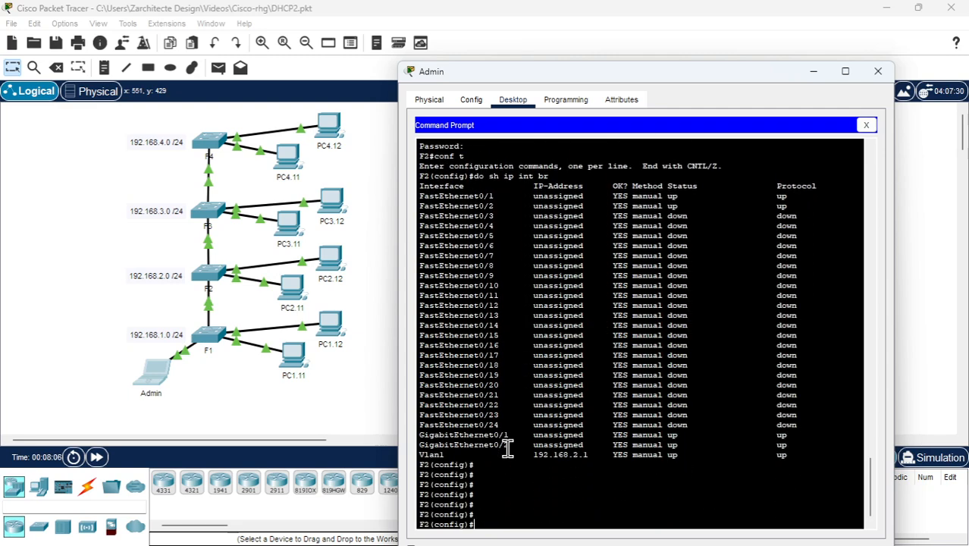
pyautogui.moveTo(550, 422); pyautogui.dragTo(583, 423)
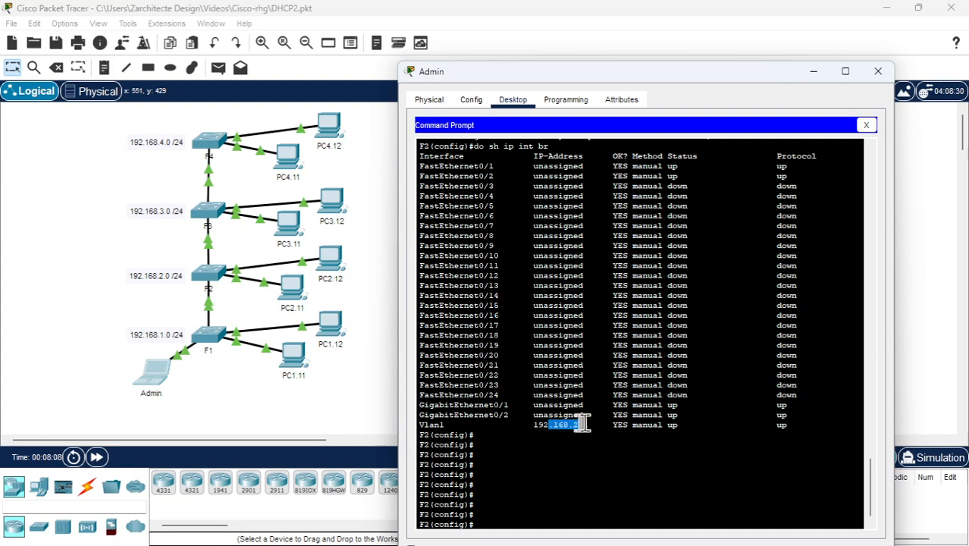
pyautogui.click(484, 524)
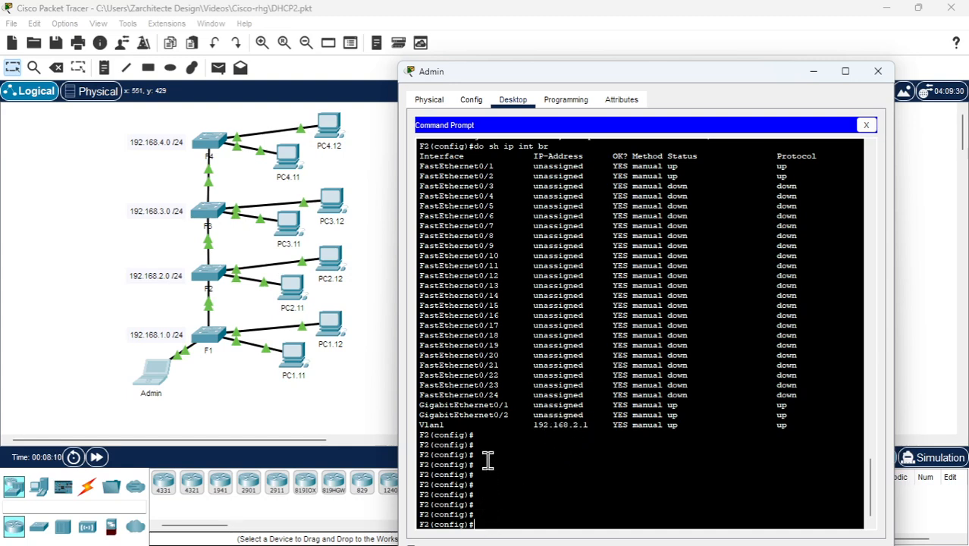
# Exclude the range 192.168.2.1 to 192.168.2.10 from DHCP assignment on F2
pyautogui.write('ip ')
pyautogui.write('p')
pyautogui.write('dhc')
pyautogui.press('Tab')
pyautogui.write('e')
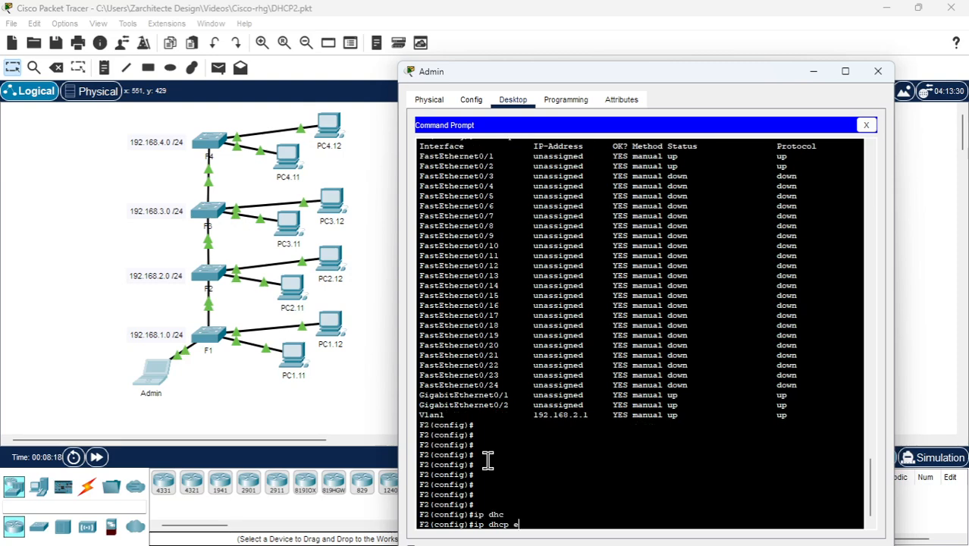
pyautogui.write('xc')
pyautogui.press('Tab')
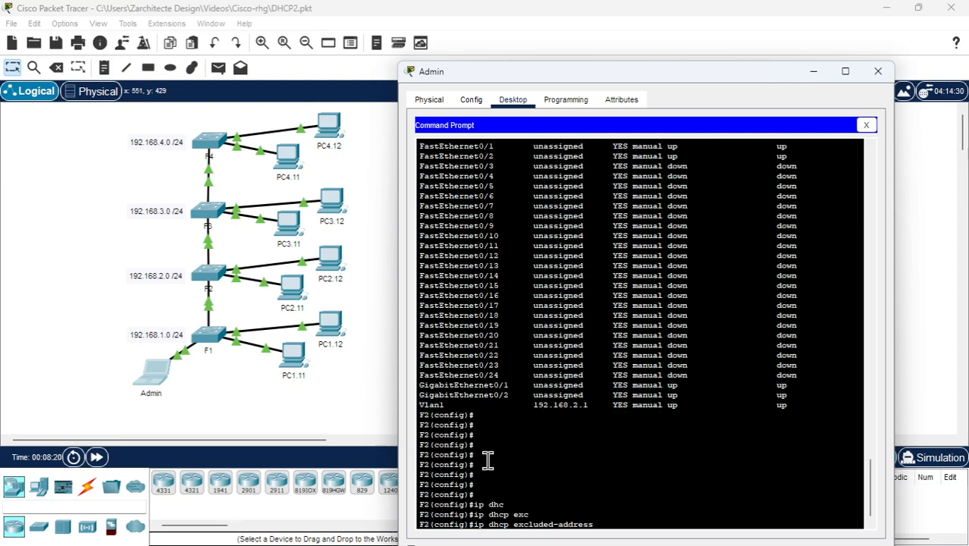
pyautogui.write('192.168.2.1 192.168.2.1')
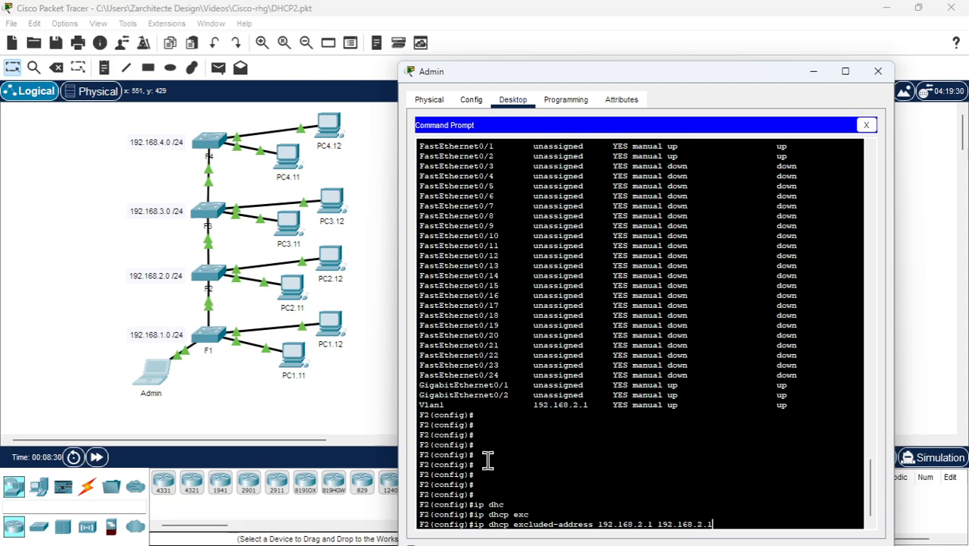
pyautogui.write('0')
pyautogui.press('Return')
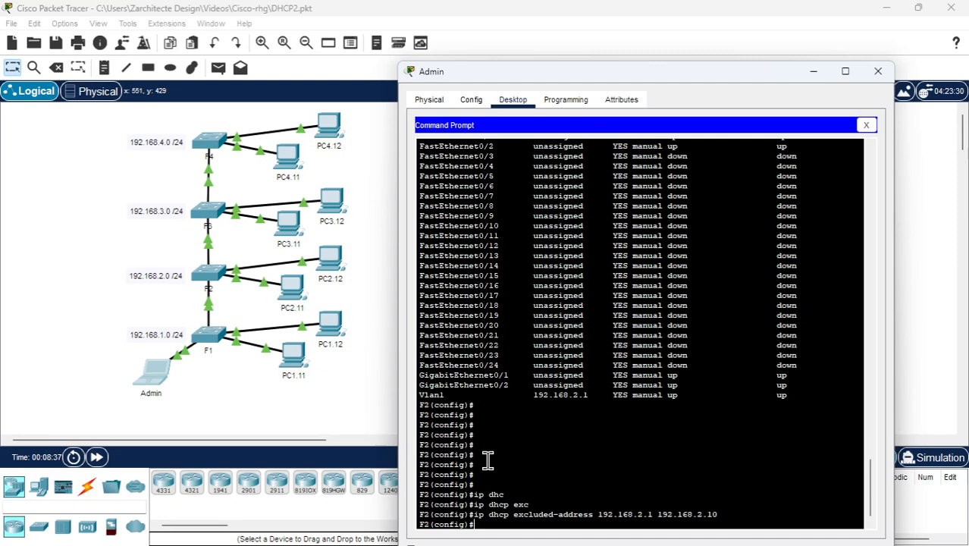
# Create a DHCP pool named OFFICE2 on F2
pyautogui.write('dhcp pool OFFICE')
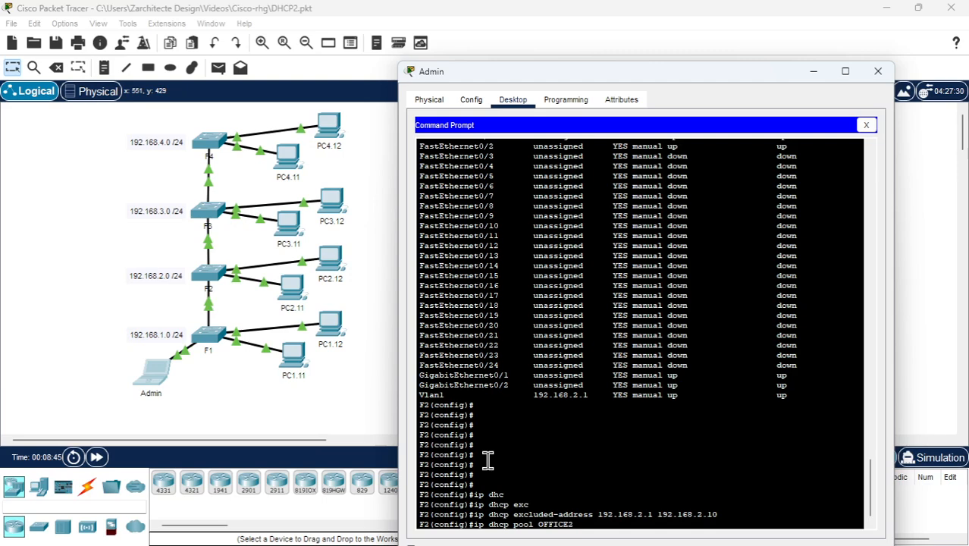
pyautogui.write('2')
pyautogui.press('Return')
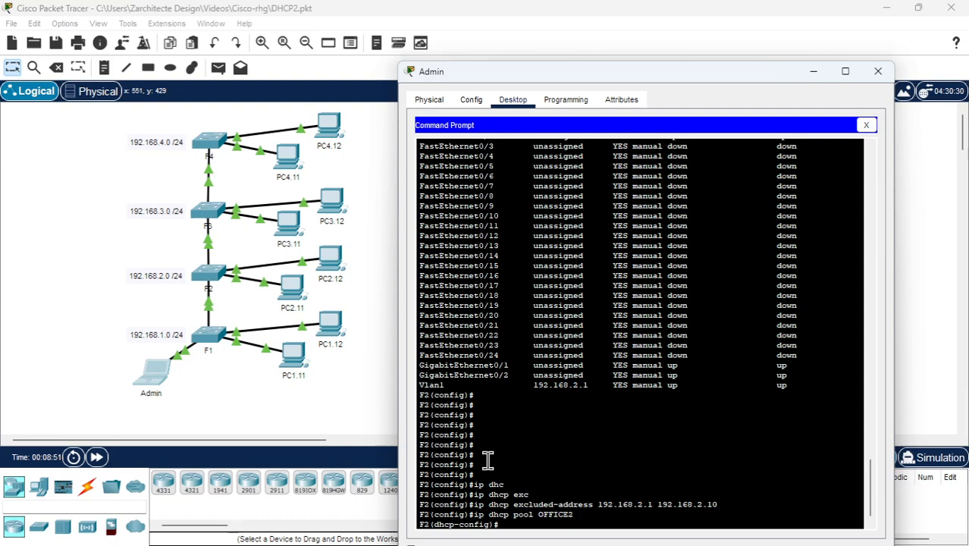
# Set the OFFICE2 pool's network to 192.168.2.0 with mask 255.255.255.0
pyautogui.write('netw')
pyautogui.press('Tab')
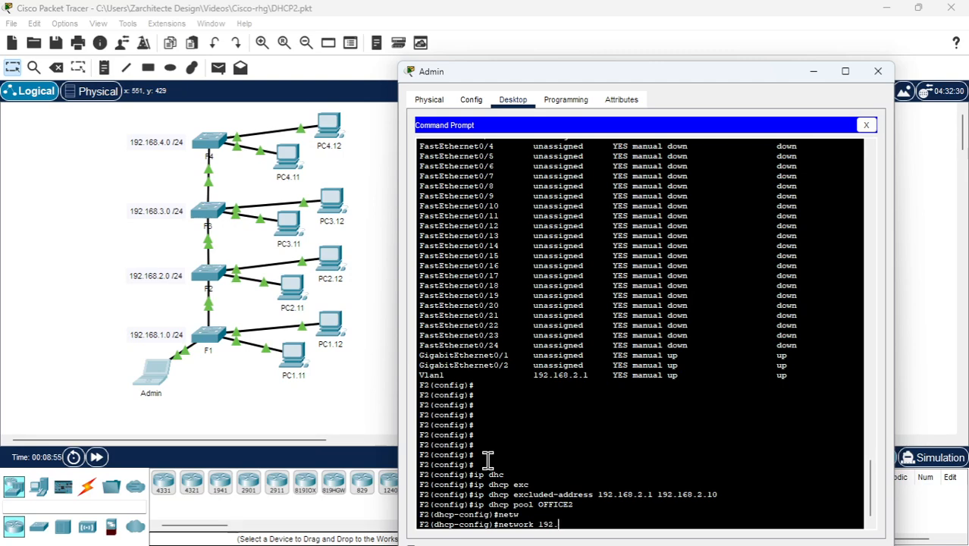
pyautogui.write('192.168.2.0')
pyautogui.press('Left')
pyautogui.press('Left')
pyautogui.press('Left')
pyautogui.press('Left')
pyautogui.press('Left')
pyautogui.press('Left')
pyautogui.press('Left')
pyautogui.press('Left')
pyautogui.press('Left')
pyautogui.press('Left')
pyautogui.press('Left')
pyautogui.press('Left')
pyautogui.write('255.255.')
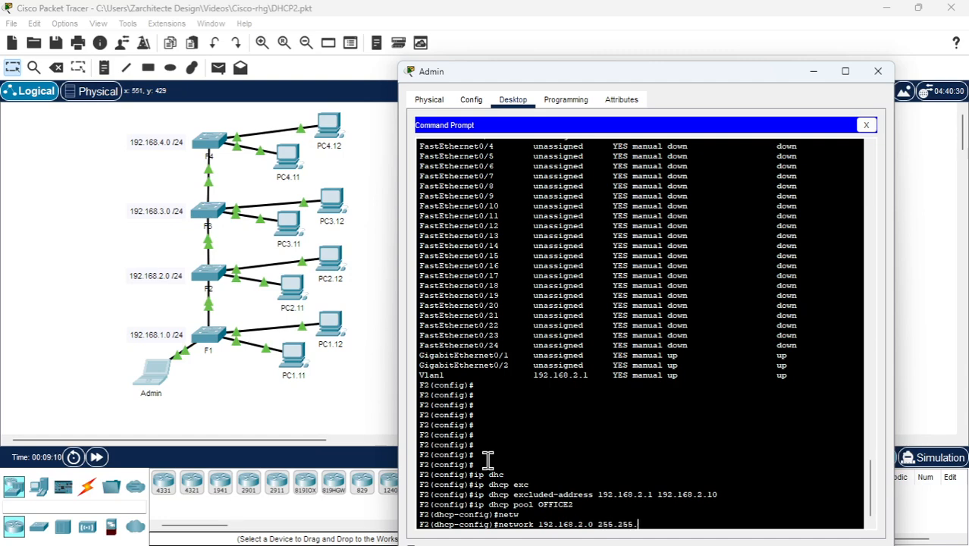
pyautogui.write('255.0')
pyautogui.press('Return')
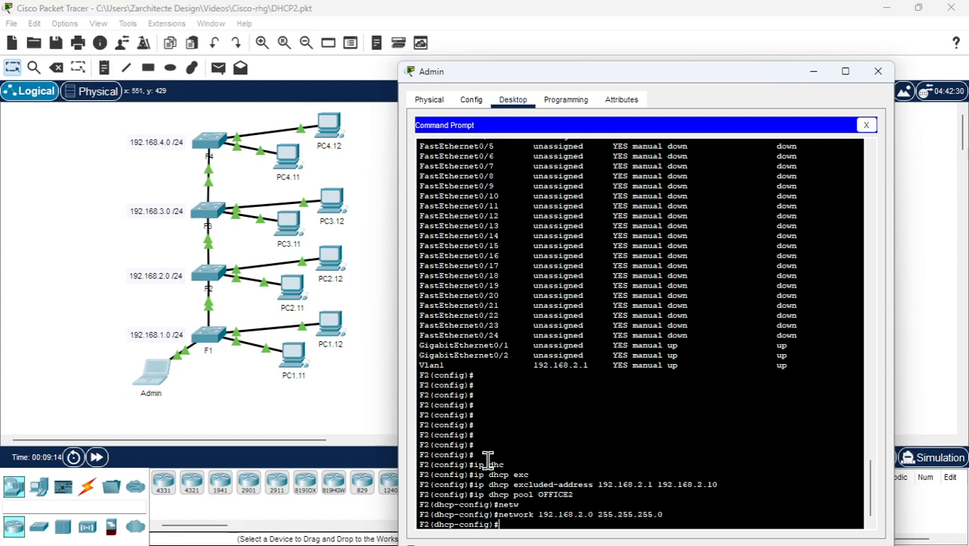
# Give the OFFICE2 pool default router 192.168.2.1 and DNS server 8.8.8.8, and exit DHCP pool configuration
pyautogui.write('def')
pyautogui.press('Tab')
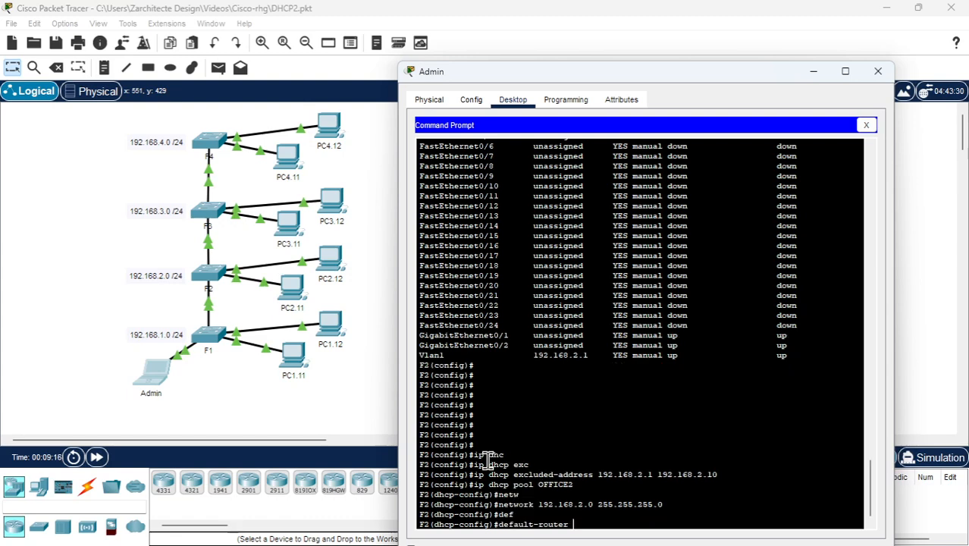
pyautogui.write('192.168.2.1')
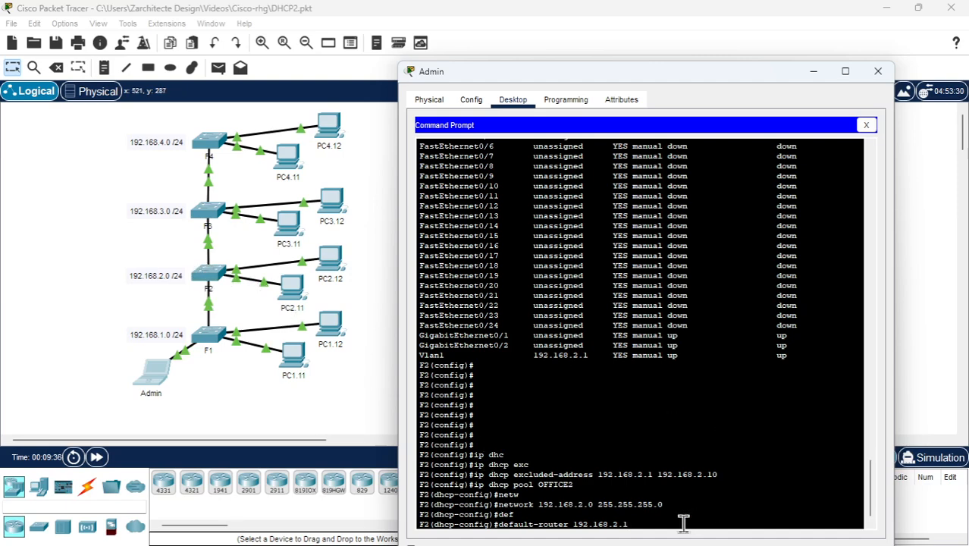
pyautogui.press('Return')
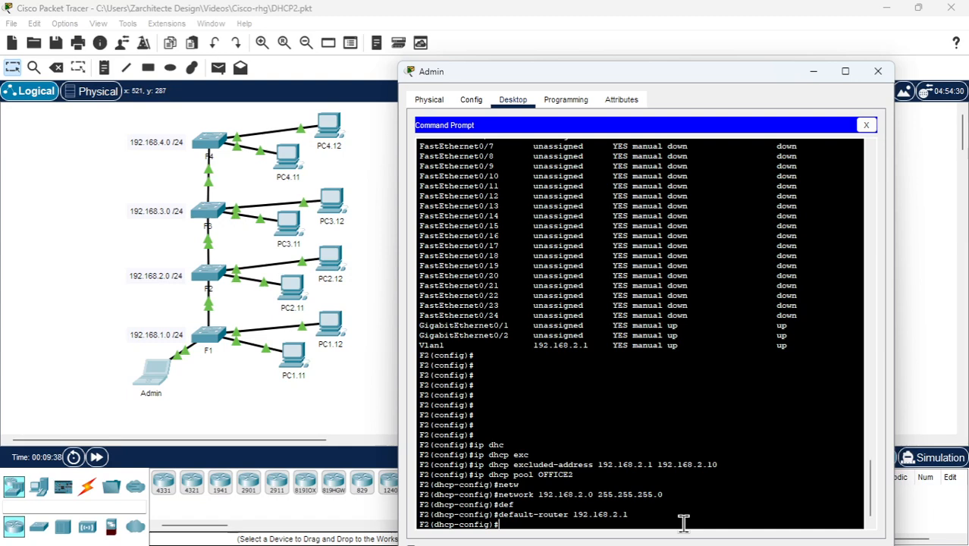
pyautogui.write('dns')
pyautogui.press('Tab')
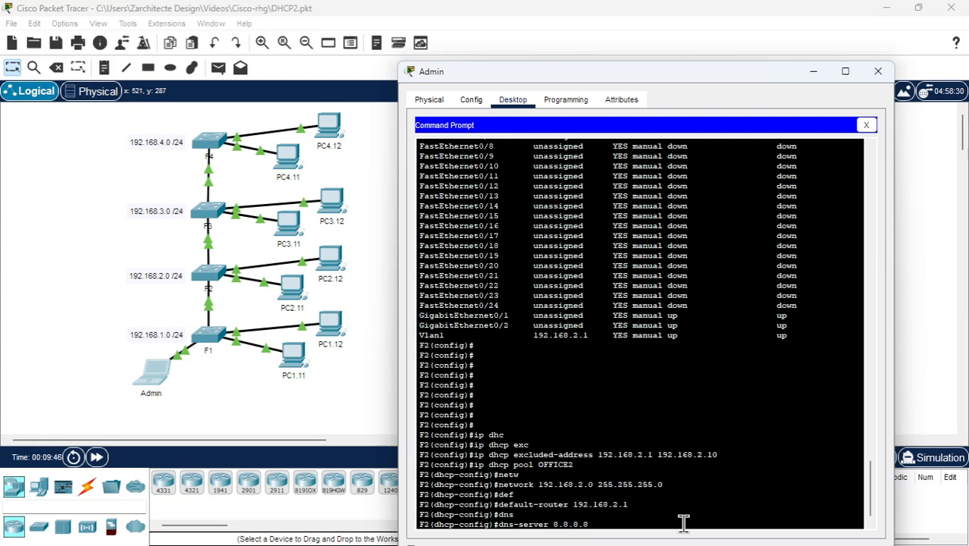
pyautogui.press('Return')
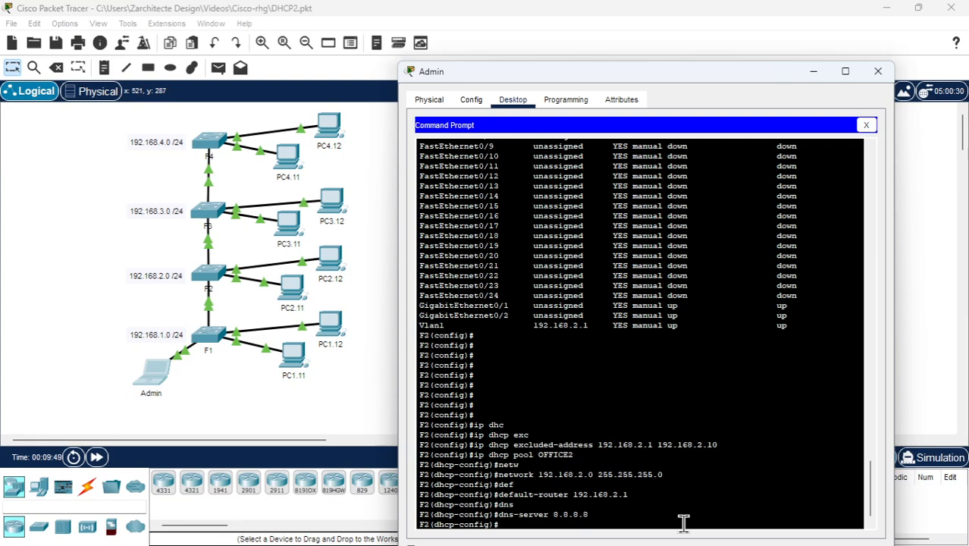
pyautogui.write('exit')
pyautogui.press('Return')
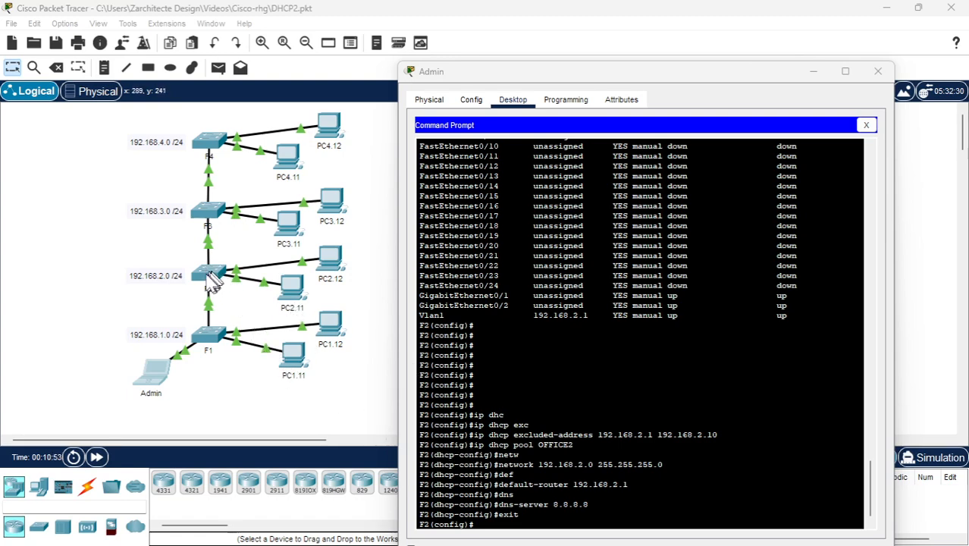
# Renew PC2.11's IPv4 configuration by switching it to static and back to DHCP, and close its window
pyautogui.click(293, 291)
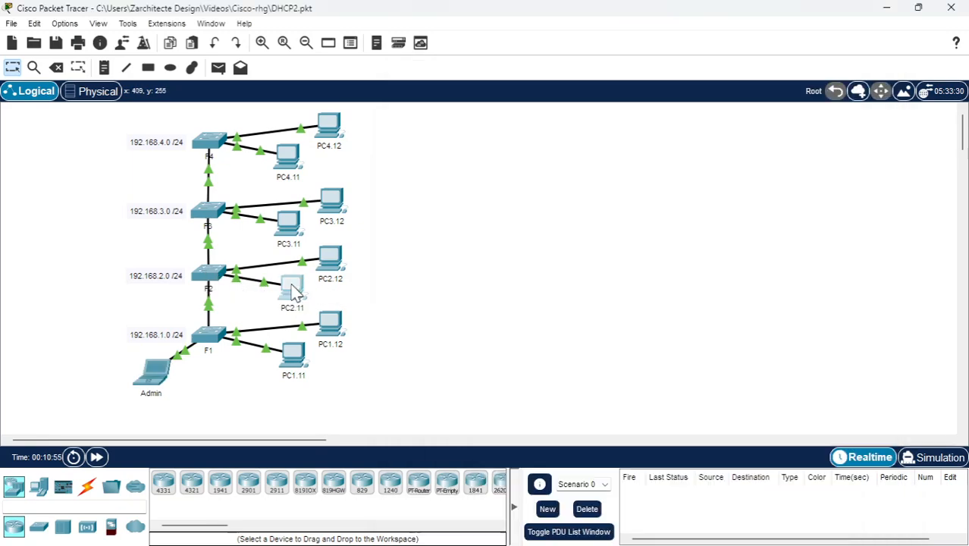
pyautogui.click(293, 292)
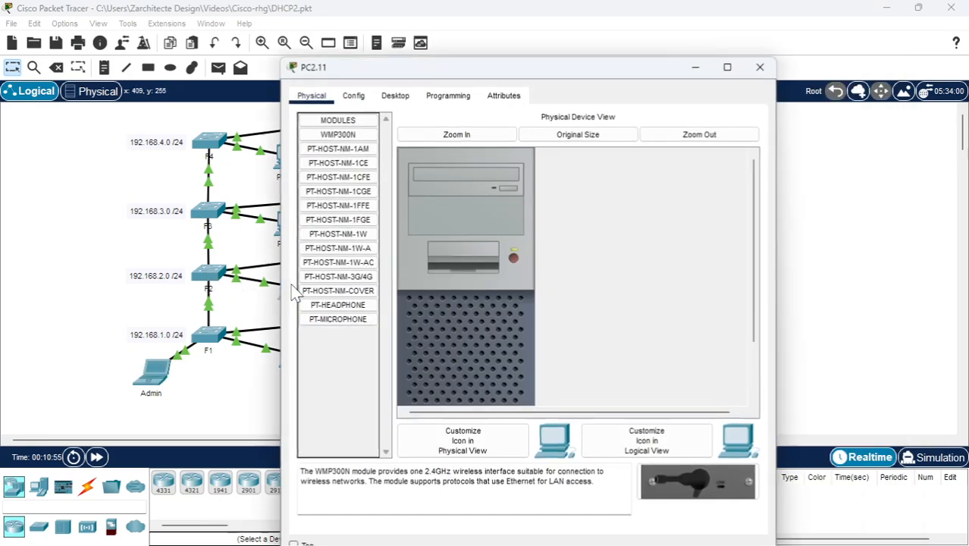
pyautogui.click(395, 97)
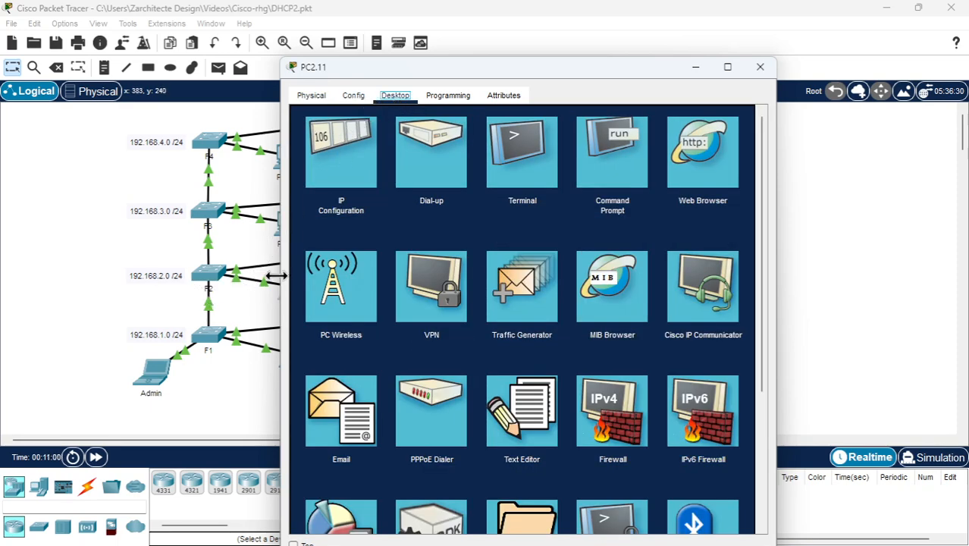
pyautogui.moveTo(403, 66); pyautogui.dragTo(511, 69)
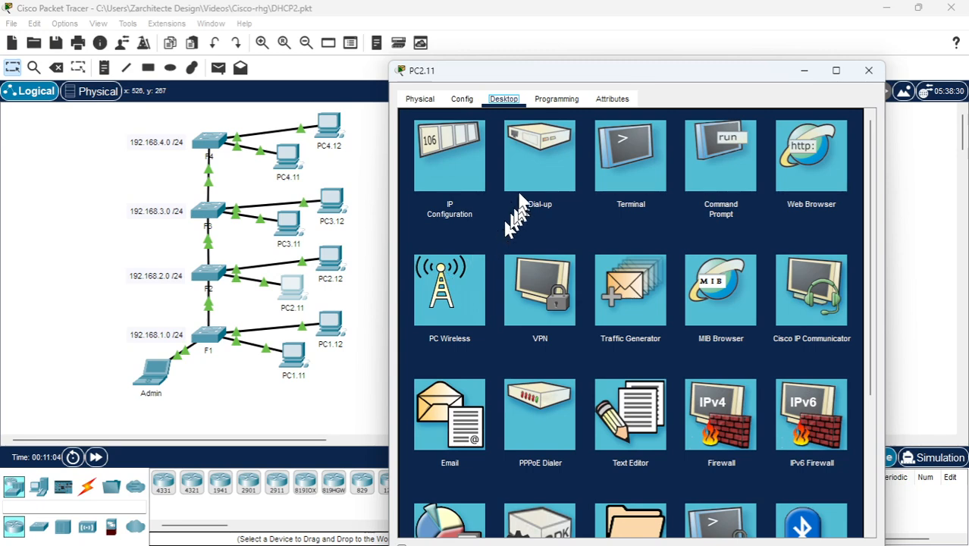
pyautogui.click(448, 180)
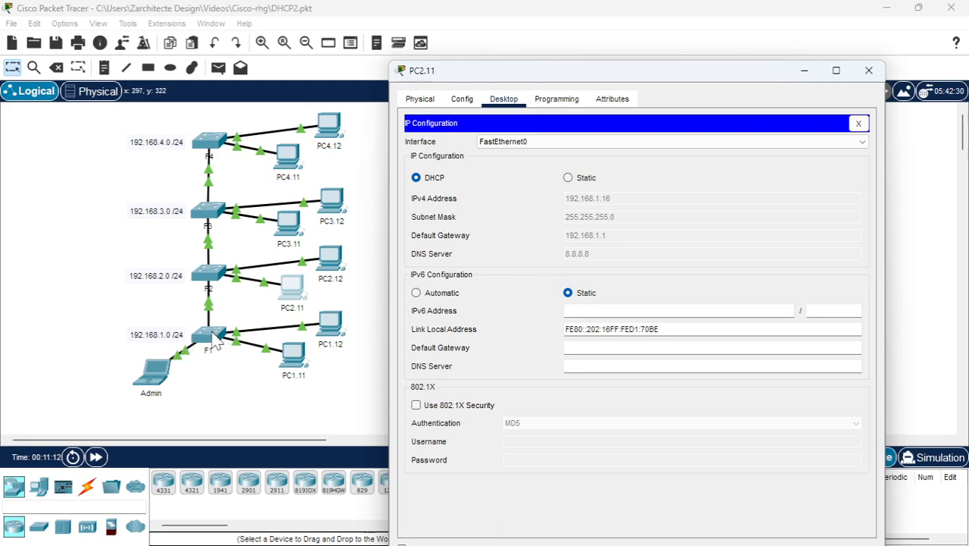
pyautogui.click(568, 178)
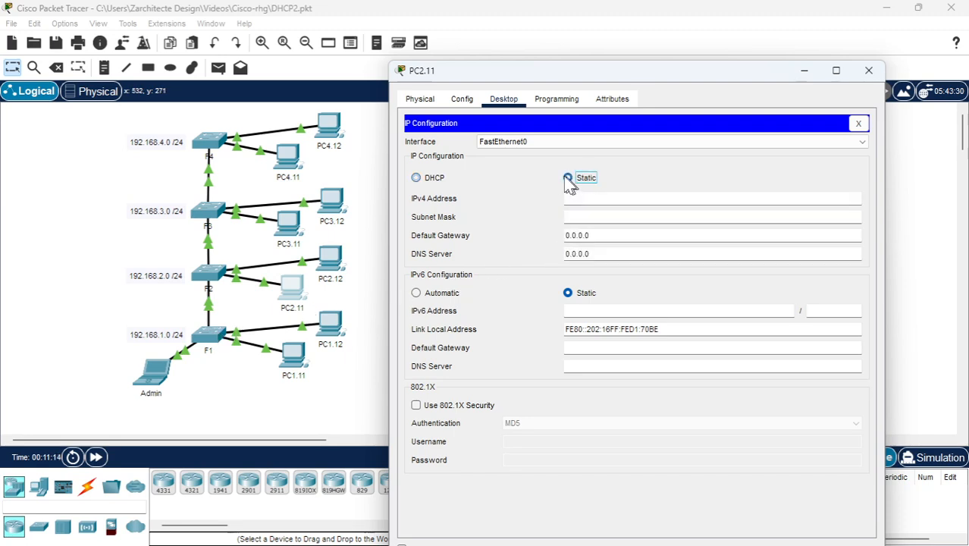
pyautogui.click(417, 179)
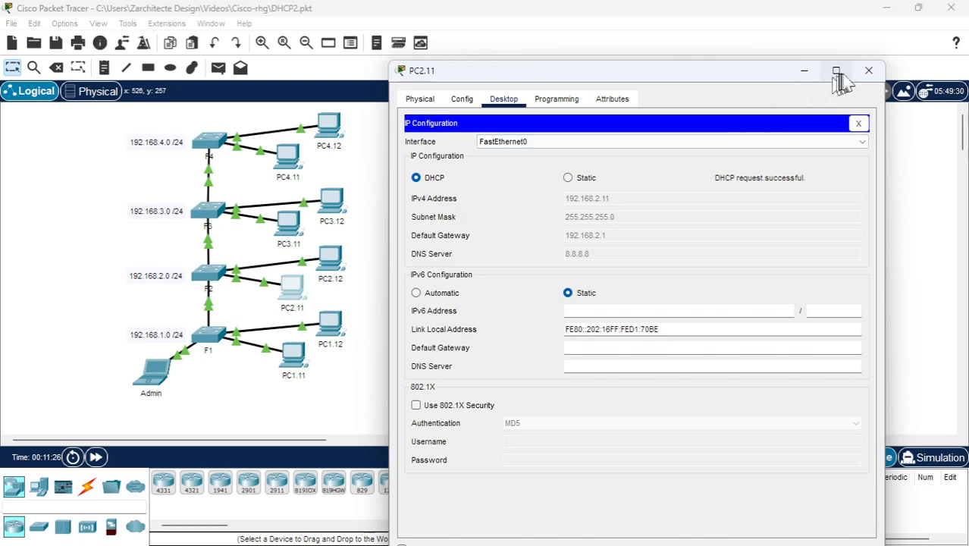
pyautogui.click(868, 71)
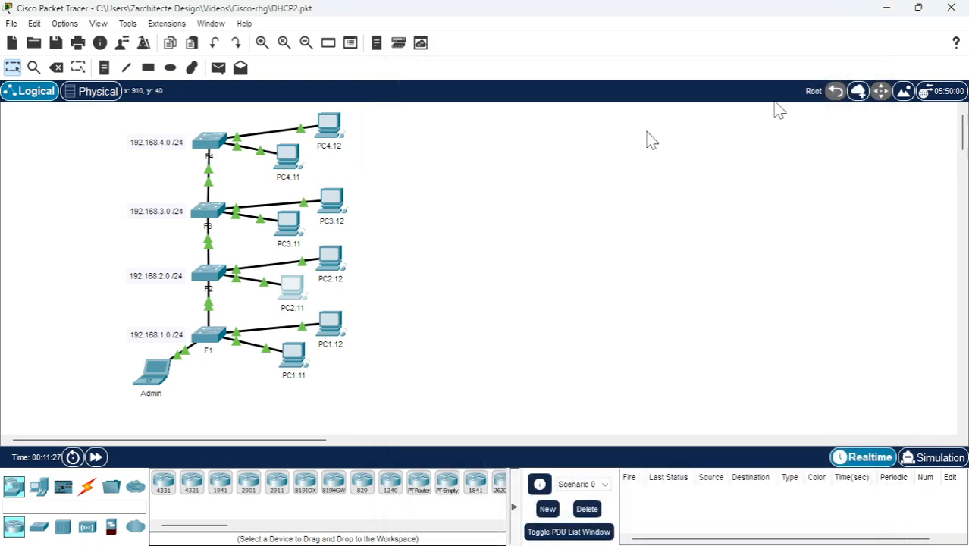
# Try to renew PC2.12's IPv4 configuration by switching it to static and back to DHCP
pyautogui.doubleClick(329, 260)
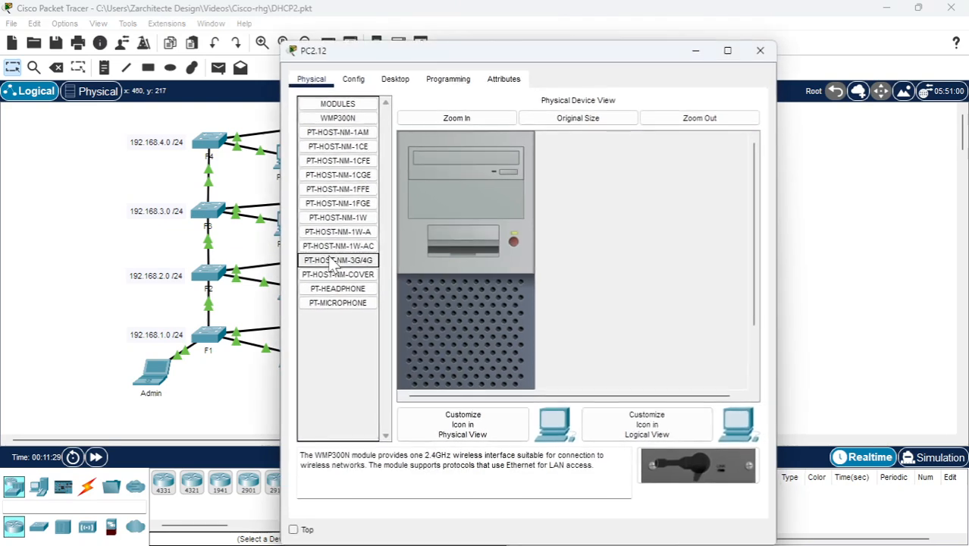
pyautogui.click(395, 80)
pyautogui.click(341, 139)
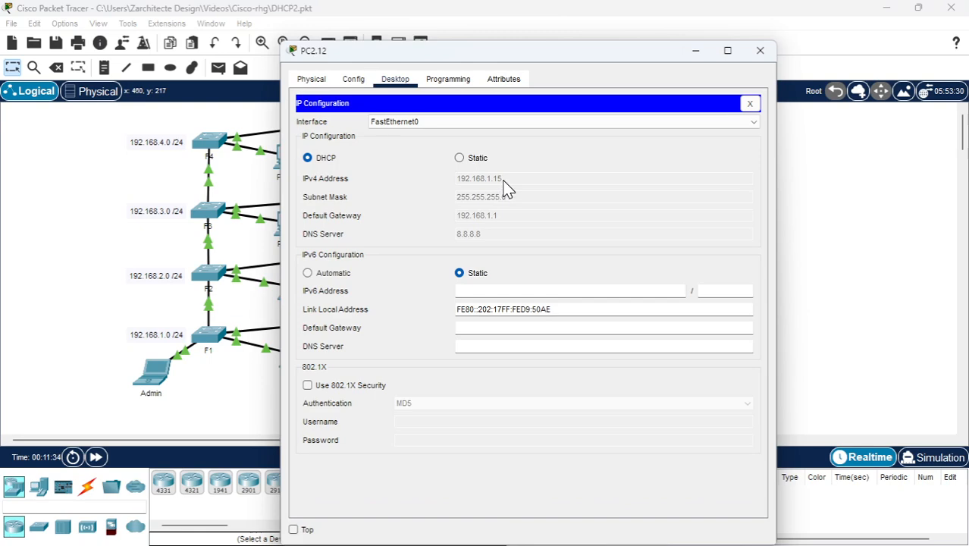
pyautogui.click(459, 159)
pyautogui.click(307, 157)
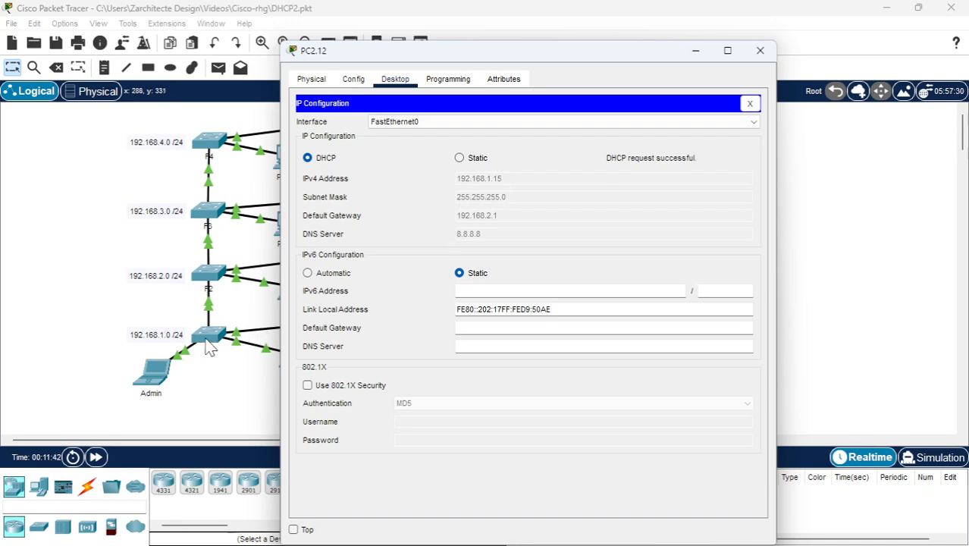
pyautogui.moveTo(454, 55); pyautogui.dragTo(560, 55)
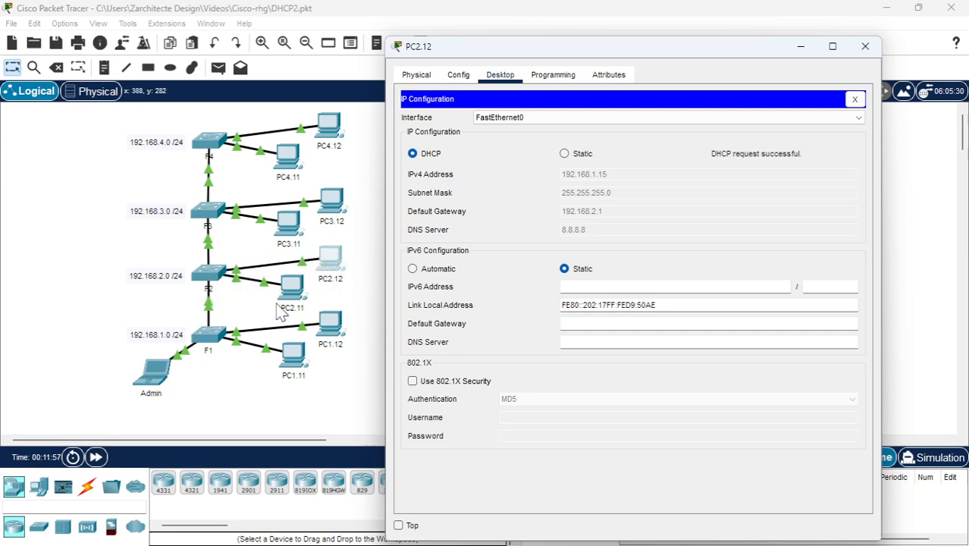
# Delete the link between switches F1 and F2 and return to the selection tool
pyautogui.click(56, 68)
pyautogui.click(531, 296)
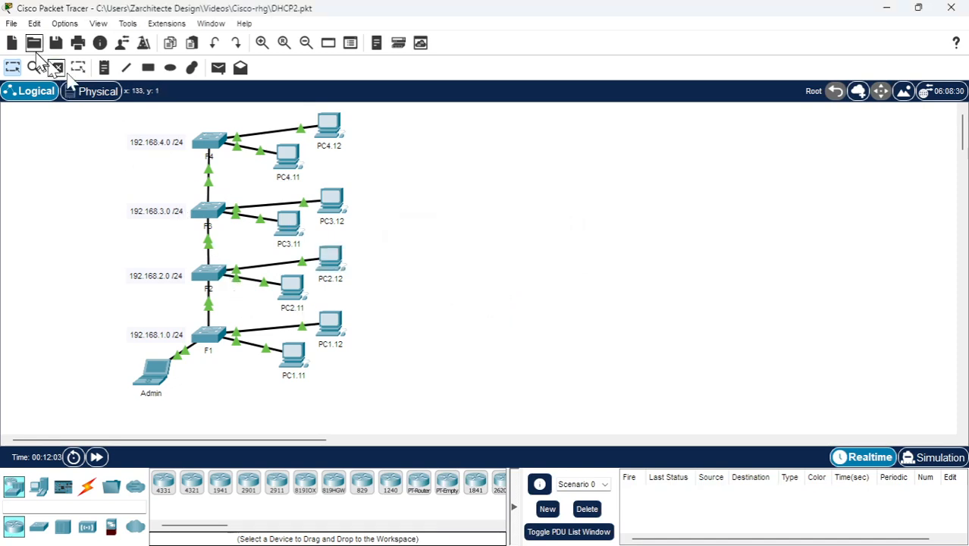
pyautogui.click(56, 68)
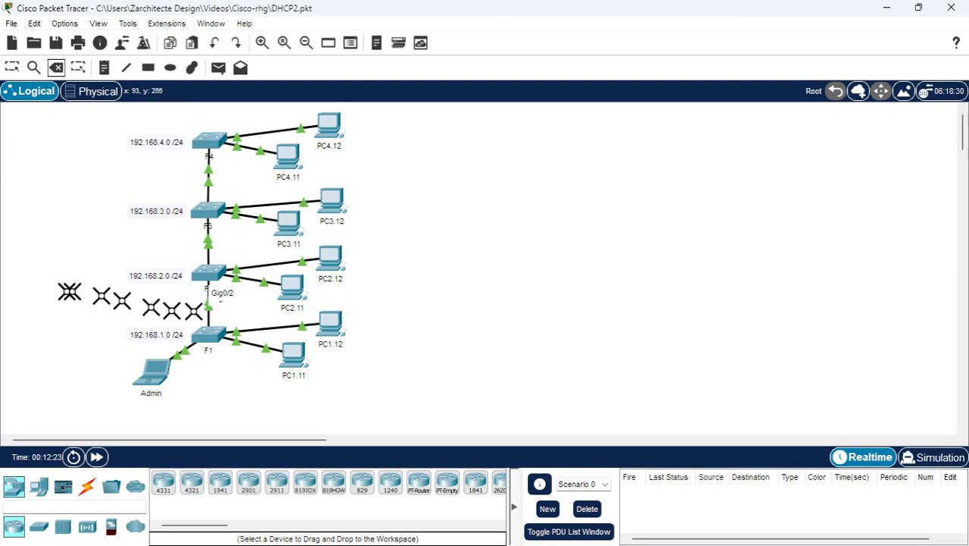
pyautogui.click(206, 304)
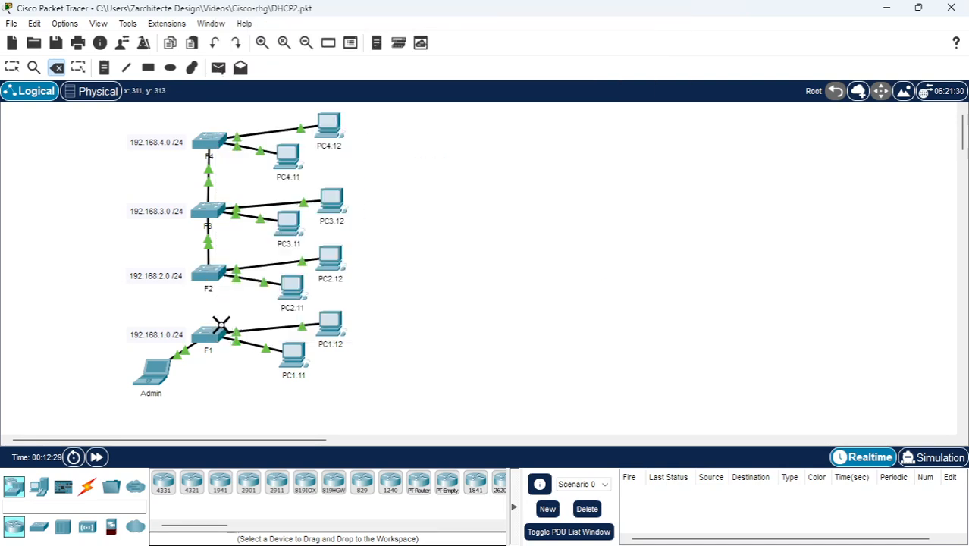
pyautogui.moveTo(216, 328)
pyautogui.click(12, 67)
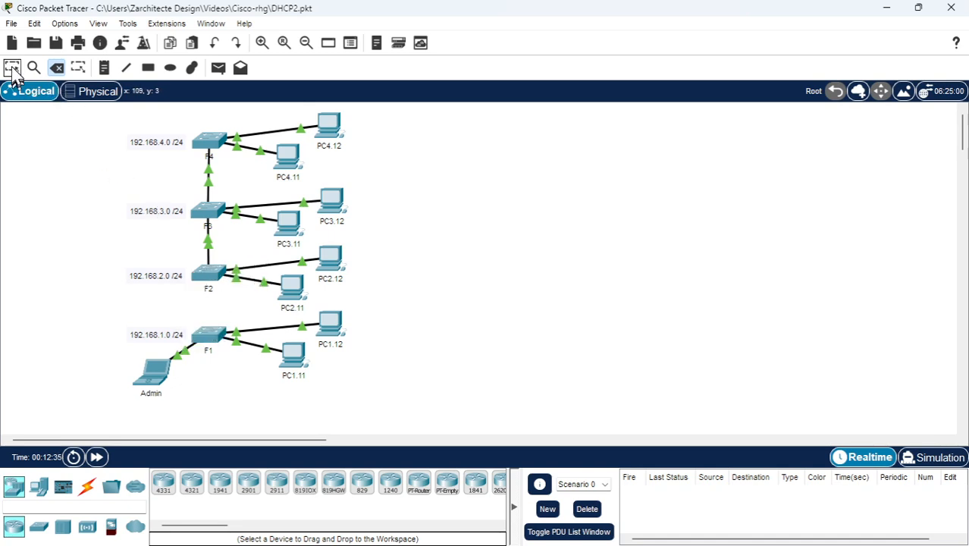
# Request a fresh DHCP lease on PC2.12 by toggling its IPv4 setting to static and back, and close its window
pyautogui.click(340, 269)
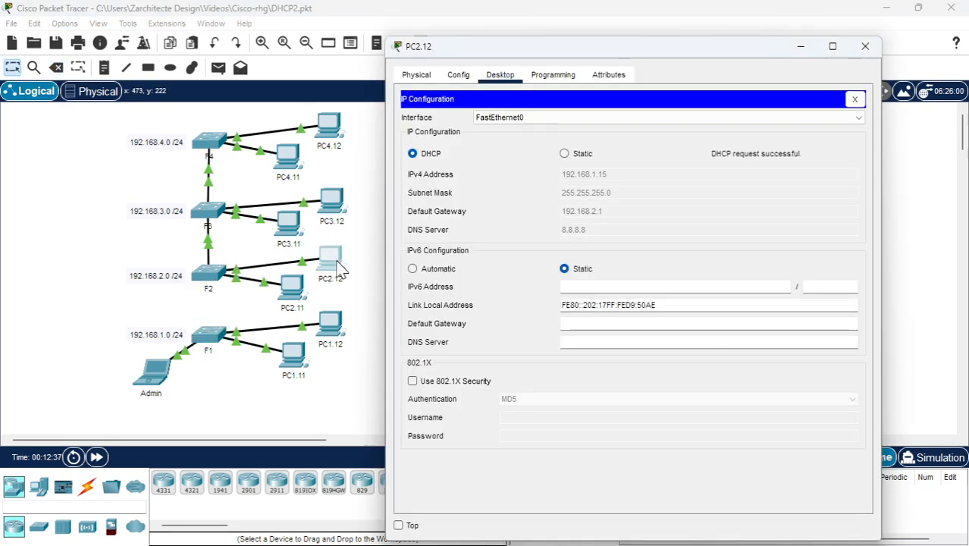
pyautogui.click(575, 153)
pyautogui.click(426, 157)
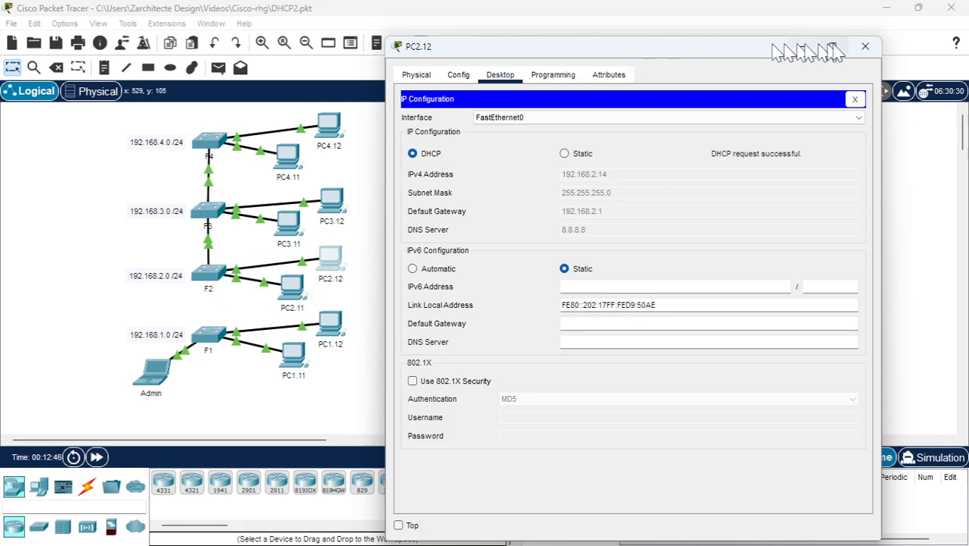
pyautogui.click(865, 46)
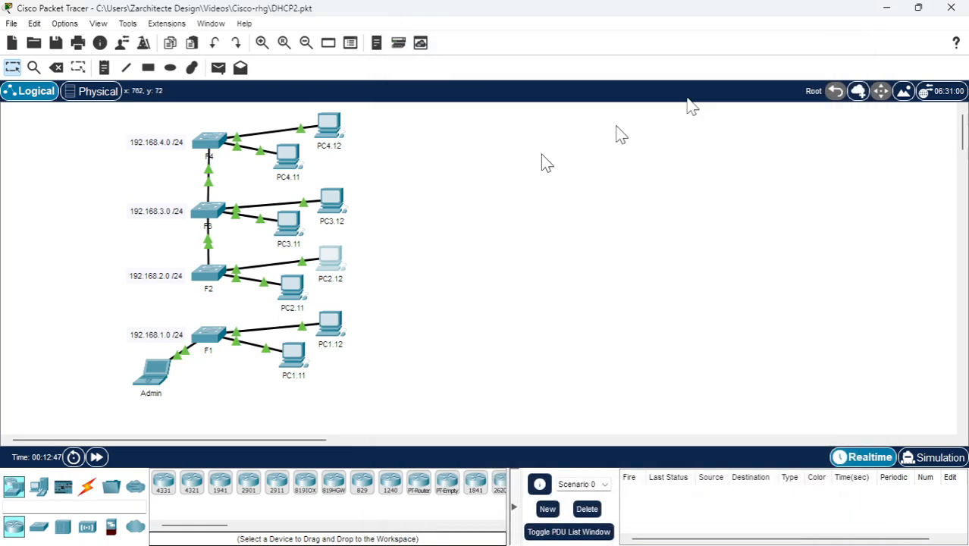
# Move the Admin laptop's cable from F1 to port FastEthernet0/24 on F2, and place the laptop beside F2
pyautogui.click(168, 383)
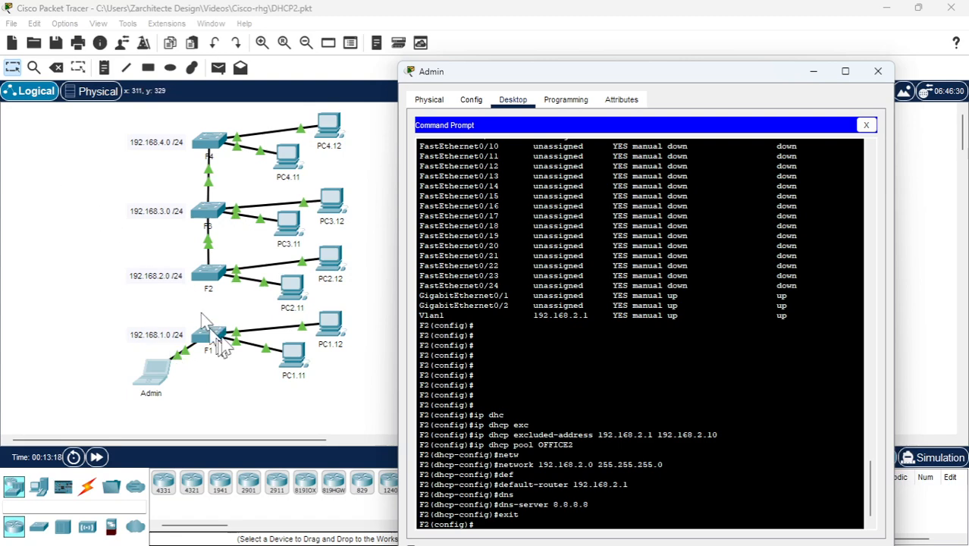
pyautogui.click(13, 76)
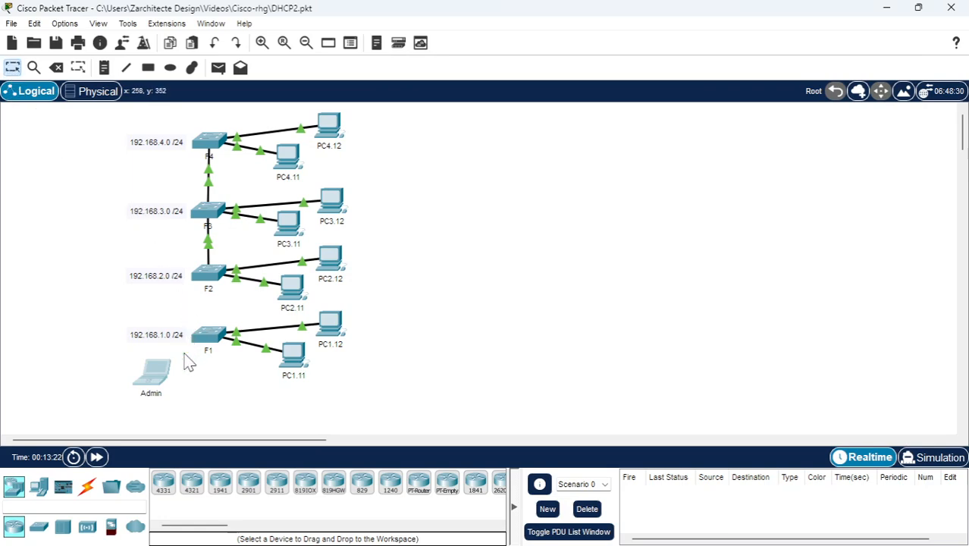
pyautogui.moveTo(189, 350); pyautogui.dragTo(207, 275)
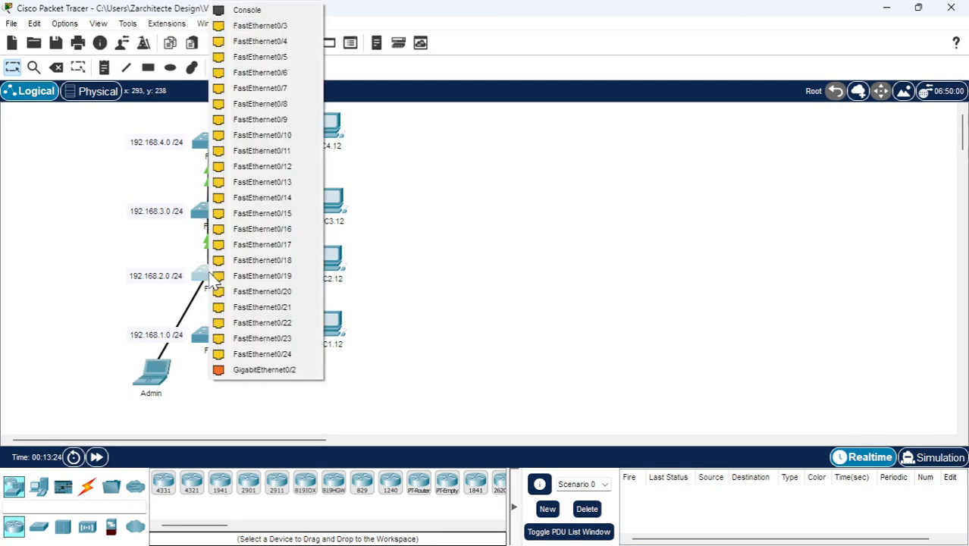
pyautogui.click(283, 363)
pyautogui.moveTo(158, 377); pyautogui.dragTo(119, 313)
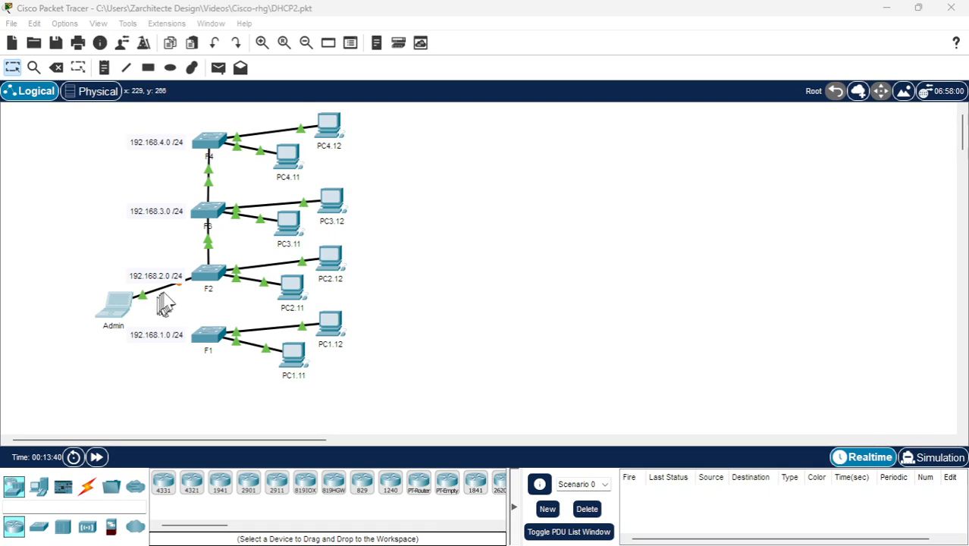
pyautogui.moveTo(130, 303); pyautogui.dragTo(126, 325)
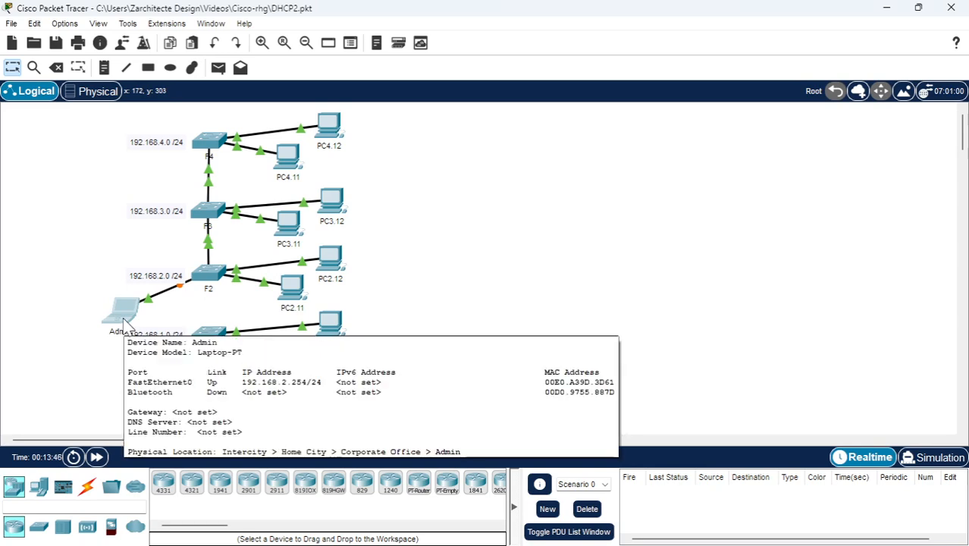
# Check the Admin laptop's static IPv4 address in its IP configuration and close the laptop's window
pyautogui.click(123, 313)
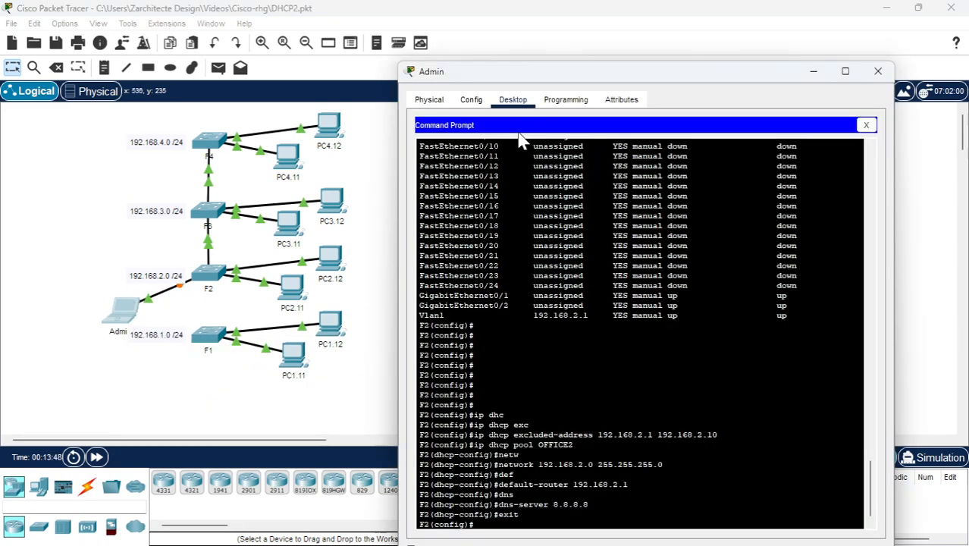
pyautogui.click(471, 99)
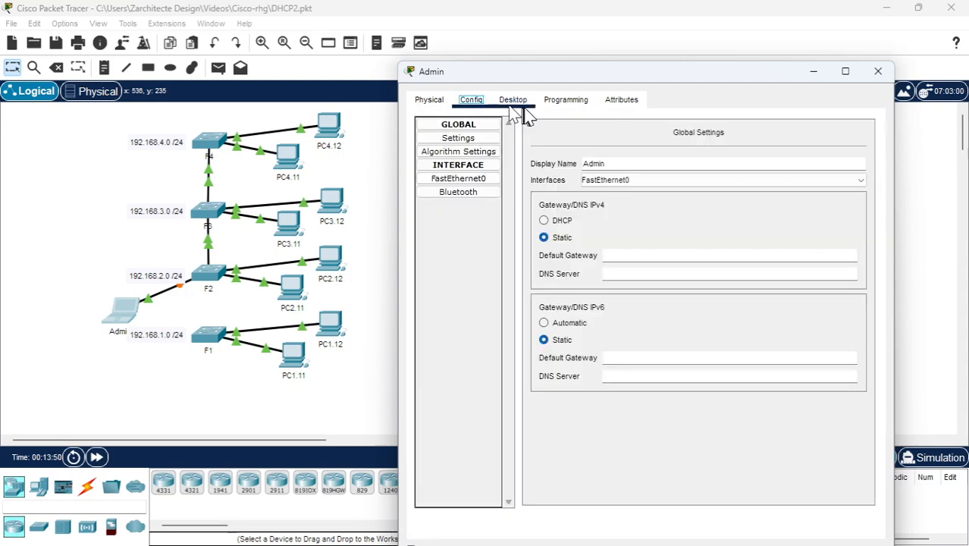
pyautogui.click(513, 99)
pyautogui.click(865, 125)
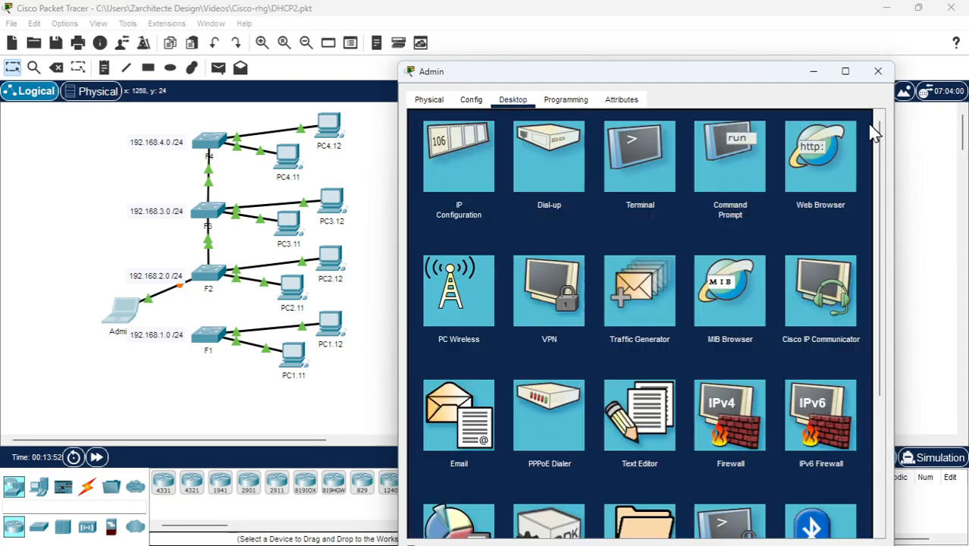
pyautogui.click(459, 152)
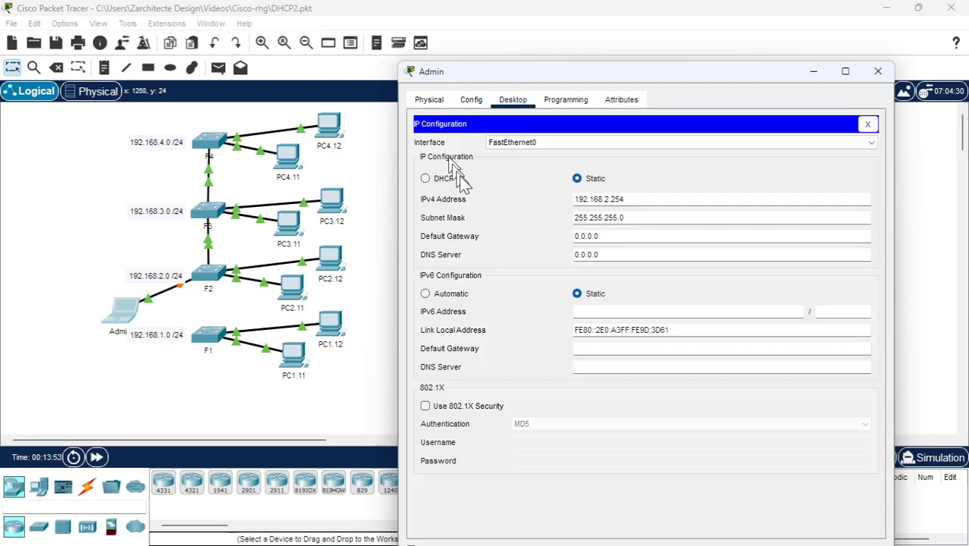
pyautogui.click(612, 198)
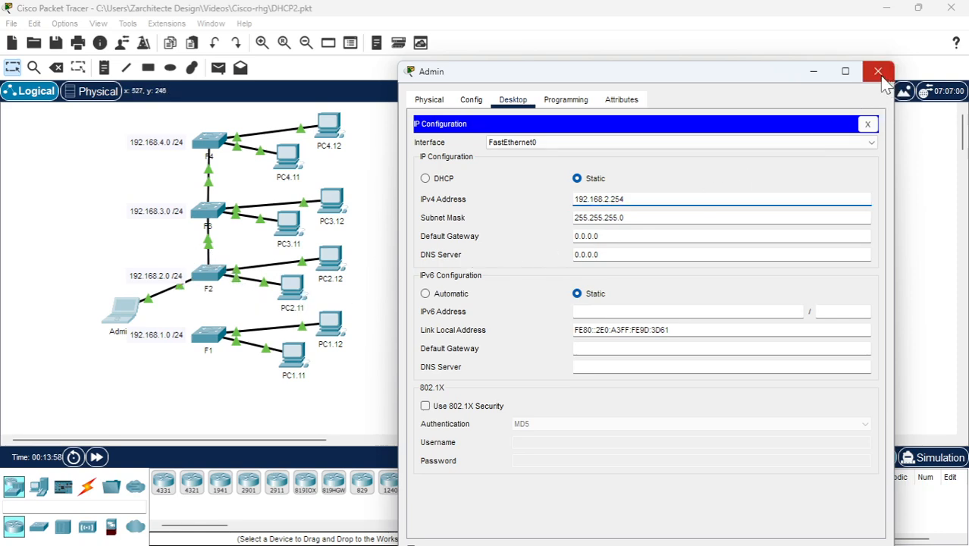
pyautogui.click(868, 124)
pyautogui.click(878, 71)
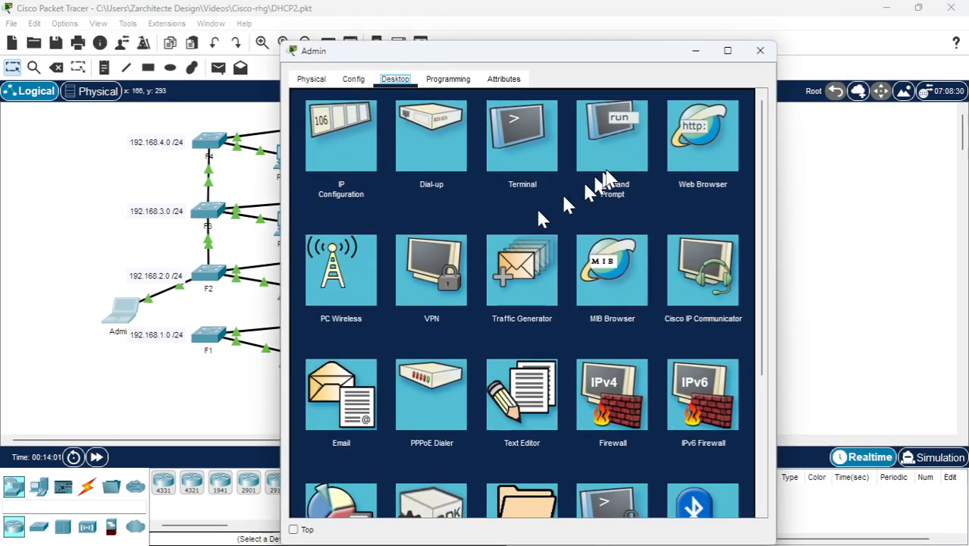
# Reopen the Admin laptop's command prompt session on F2 and exit global configuration mode
pyautogui.click(596, 182)
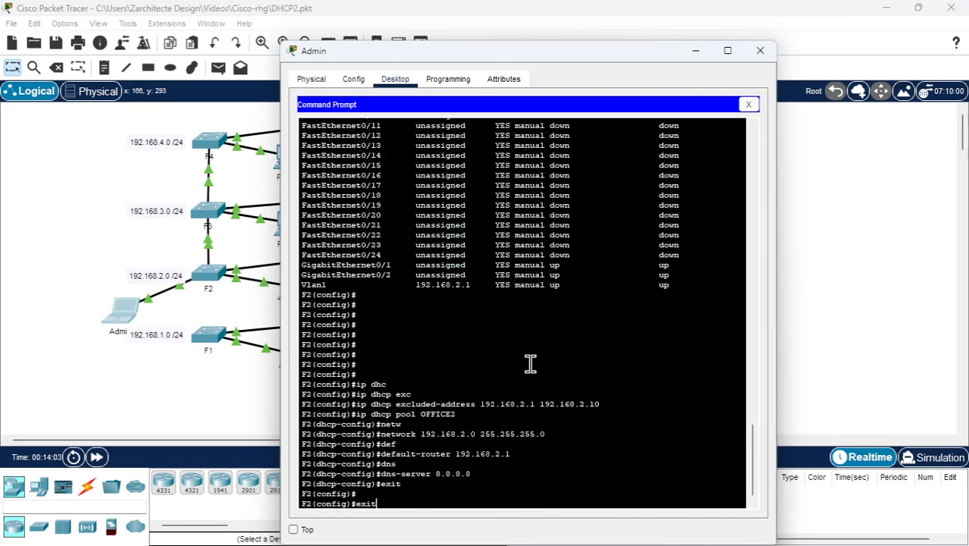
pyautogui.press('BackSpace')
pyautogui.press('BackSpace')
pyautogui.press('BackSpace')
pyautogui.press('BackSpace')
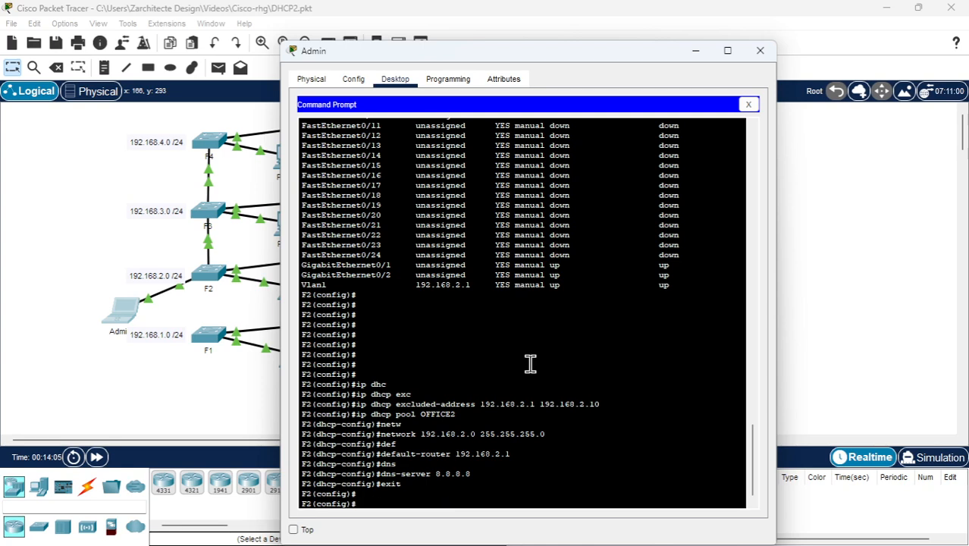
pyautogui.press('Up')
pyautogui.press('Up')
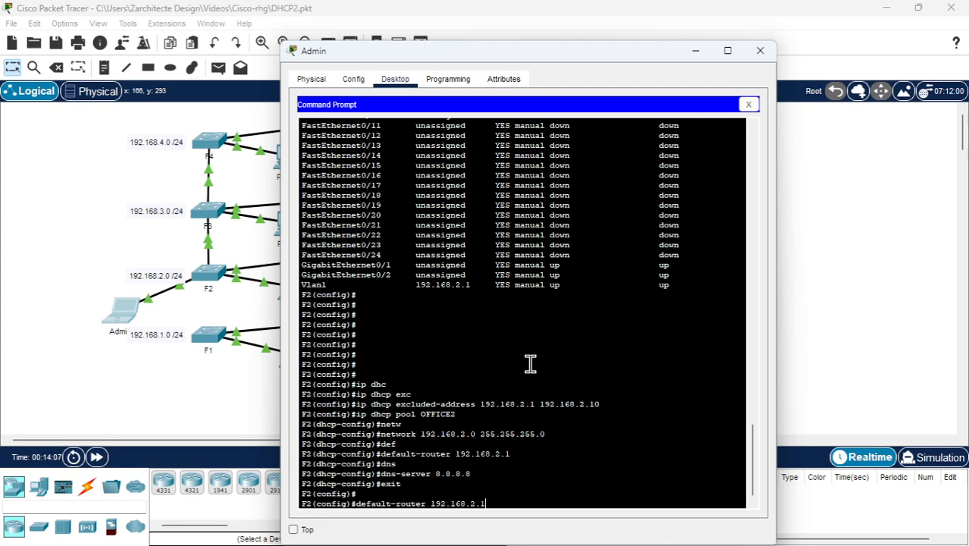
pyautogui.press('Down')
pyautogui.press('Down')
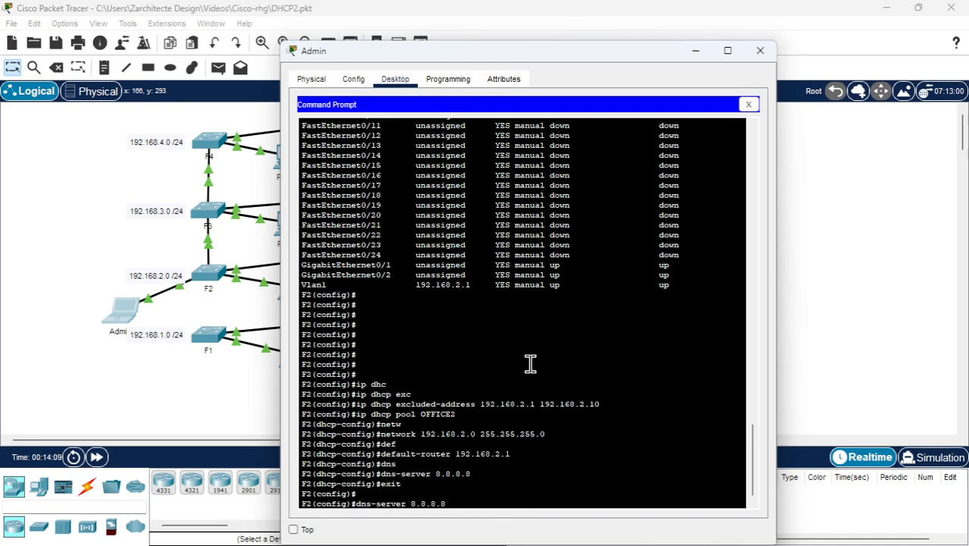
pyautogui.write('it')
pyautogui.press('Return')
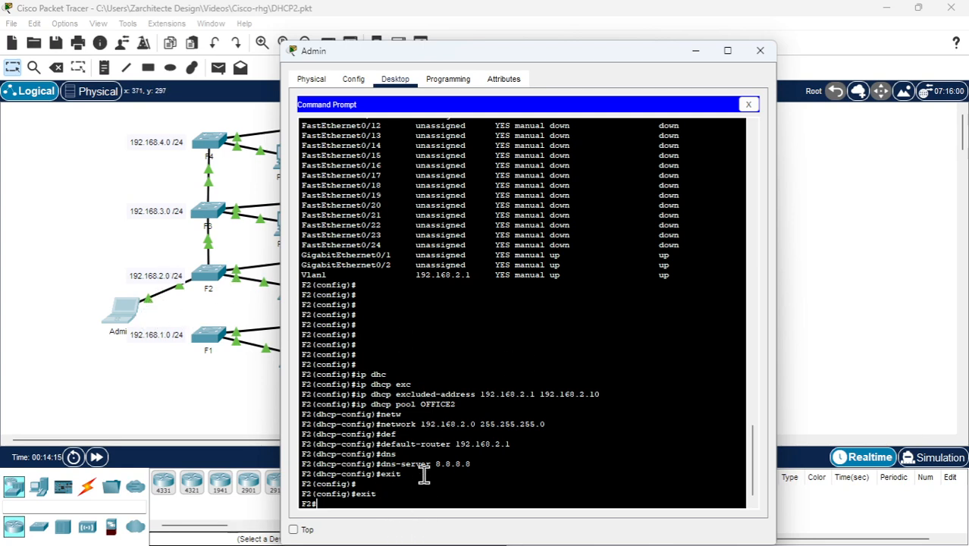
# Close the SSH session on F2 and reconnect to 192.168.2.1 as legend, entering the login password
pyautogui.write('exit')
pyautogui.press('Return')
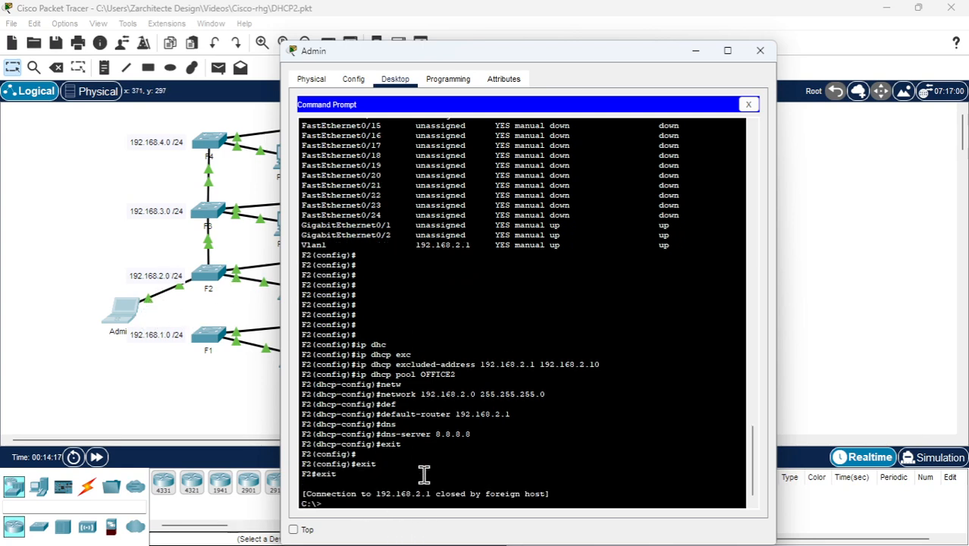
pyautogui.press('Up')
pyautogui.press('Down')
pyautogui.press('Up')
pyautogui.press('Return')
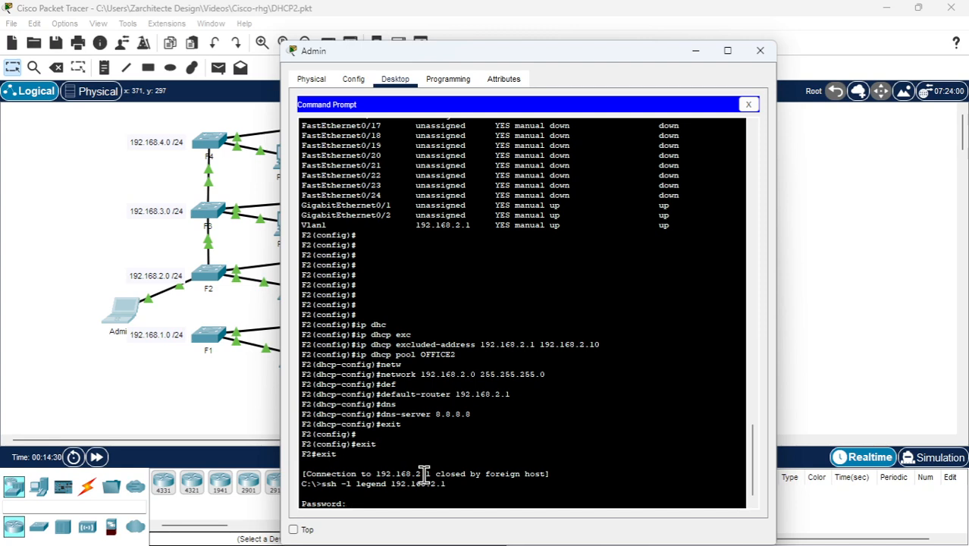
pyautogui.press('Return')
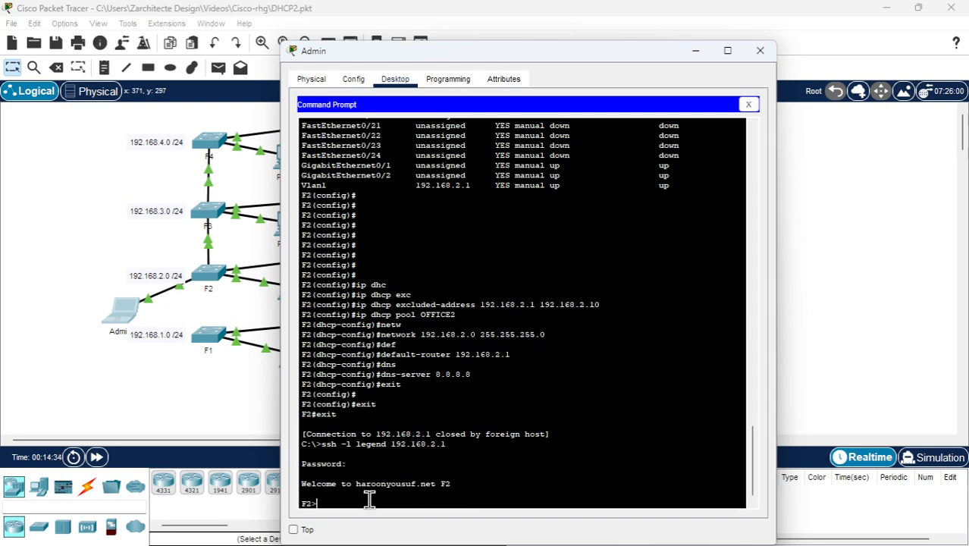
# Enter privileged mode on F2 with the enable password and open global configuration mode
pyautogui.write('en')
pyautogui.press('Return')
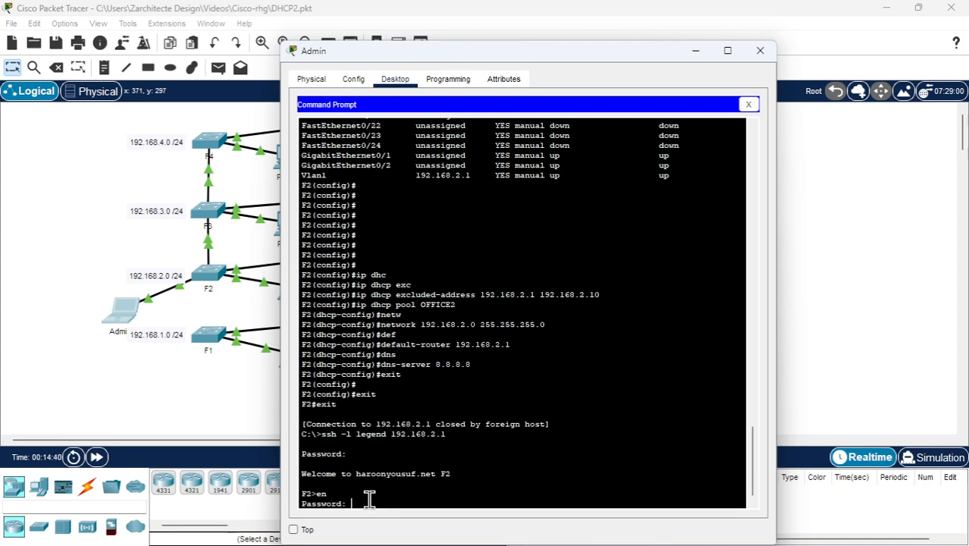
pyautogui.press('Return')
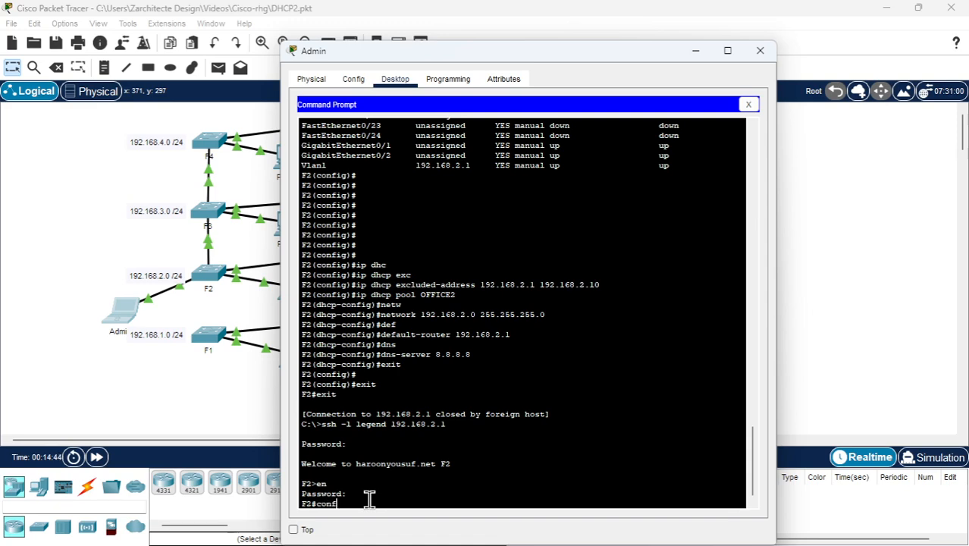
pyautogui.write('conf t')
pyautogui.press('Return')
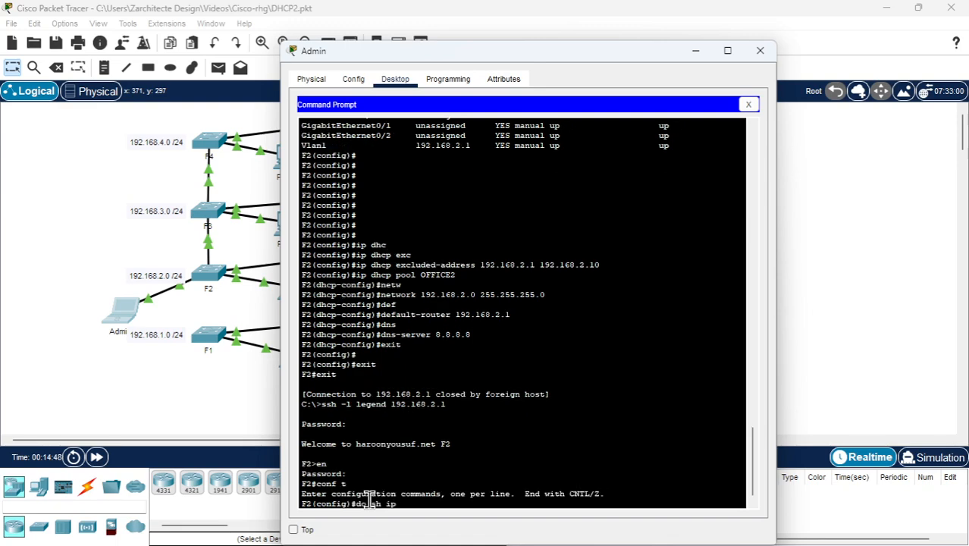
# List F2's interface summary with do sh ip int br and check the Vlan1 address
pyautogui.write('do sh ip int br')
pyautogui.press('Return')
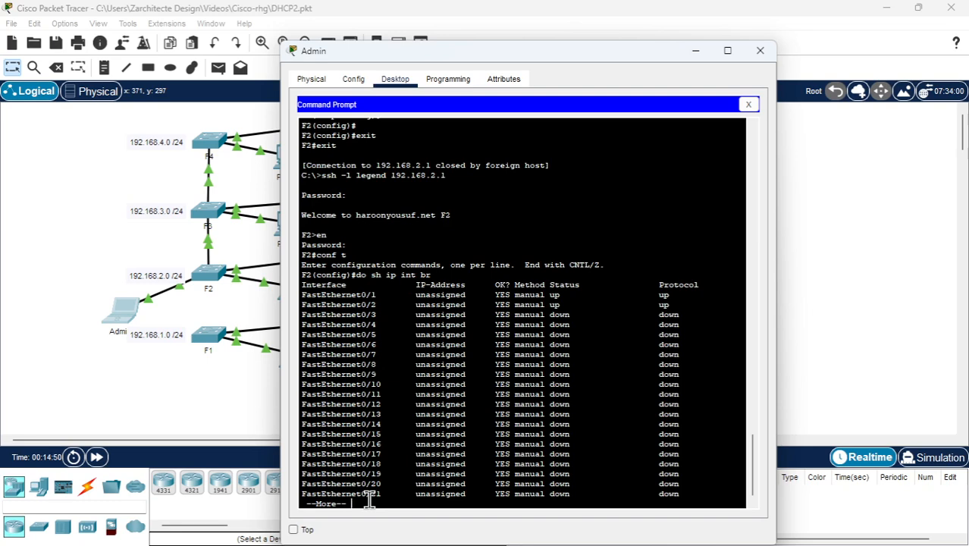
pyautogui.press('Return')
pyautogui.press('Return')
pyautogui.press('Return')
pyautogui.press('Return')
pyautogui.press('Return')
pyautogui.press('Return')
pyautogui.press('Return')
pyautogui.press('Return')
pyautogui.press('Return')
pyautogui.press('Return')
pyautogui.press('Return')
pyautogui.press('Return')
pyautogui.press('Return')
pyautogui.press('Return')
pyautogui.press('Return')
pyautogui.press('Return')
pyautogui.press('Return')
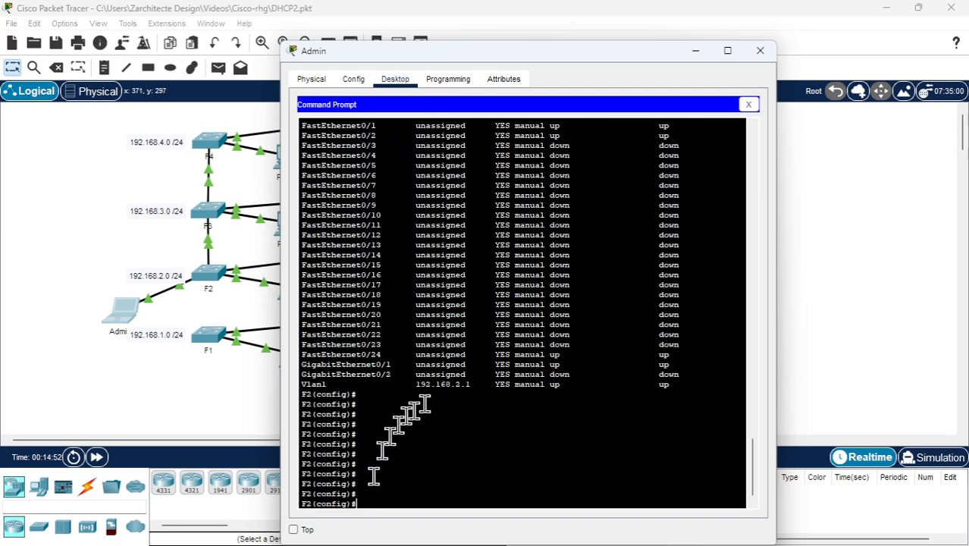
pyautogui.moveTo(470, 385); pyautogui.dragTo(222, 356)
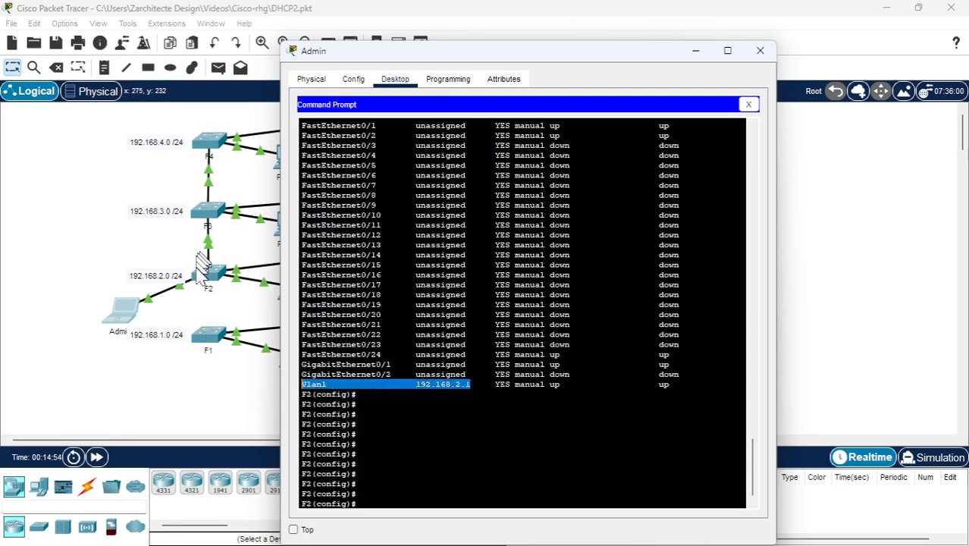
# Show F2's DHCP leases with do sh ip dhcp binding, moving the Admin window clear of the topology
pyautogui.click(384, 457)
pyautogui.press('Return')
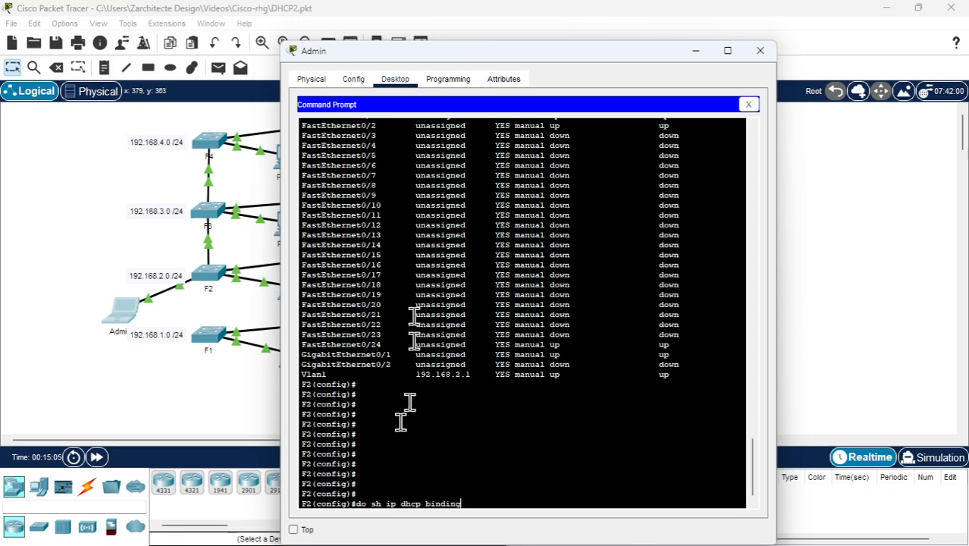
pyautogui.moveTo(399, 59); pyautogui.dragTo(580, 42)
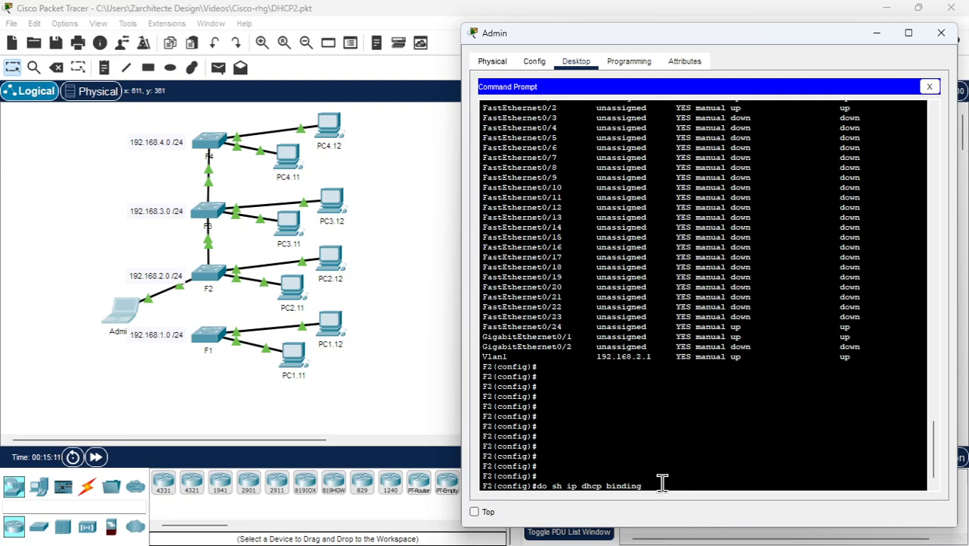
pyautogui.press('Return')
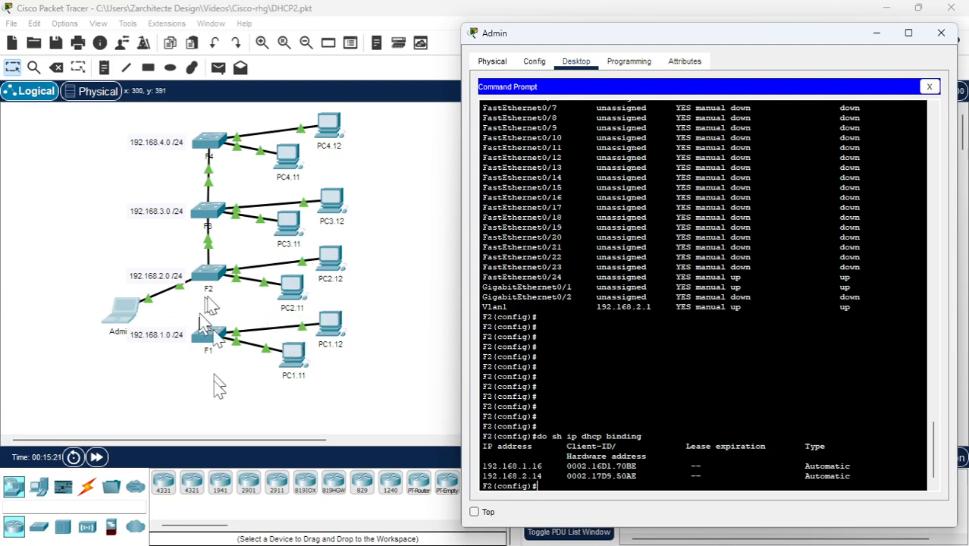
# Renew PC2.12's DHCP lease by switching its IPv4 setting to static and back, and close its window
pyautogui.click(339, 263)
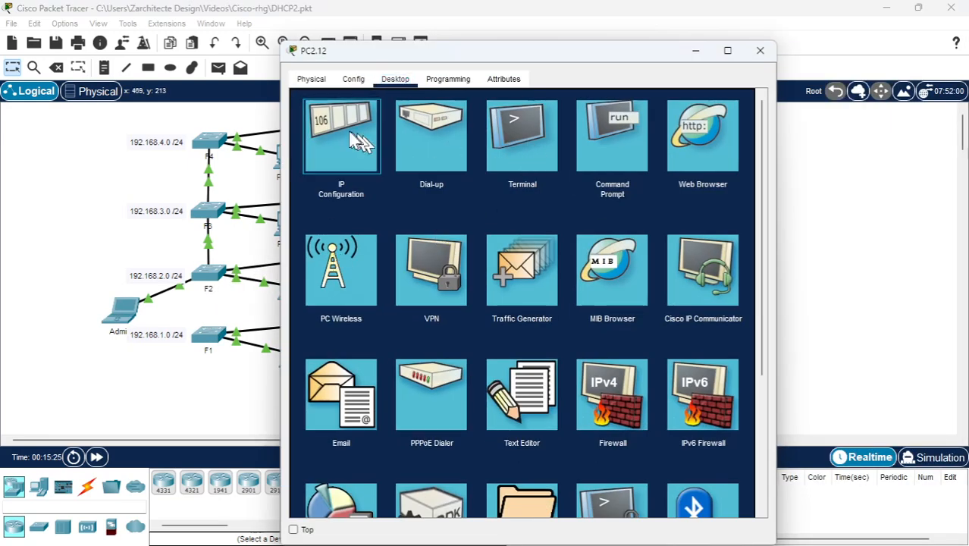
pyautogui.click(353, 144)
pyautogui.click(459, 159)
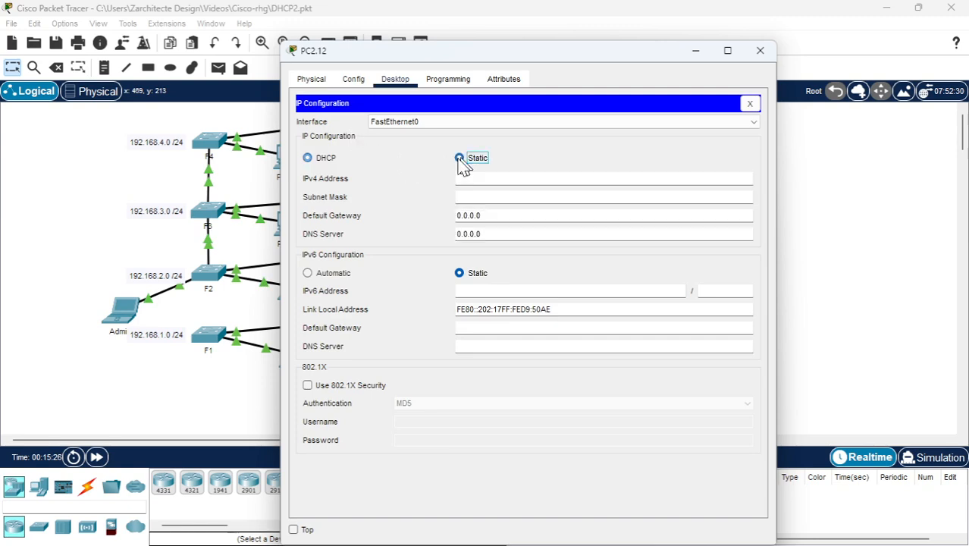
pyautogui.click(308, 161)
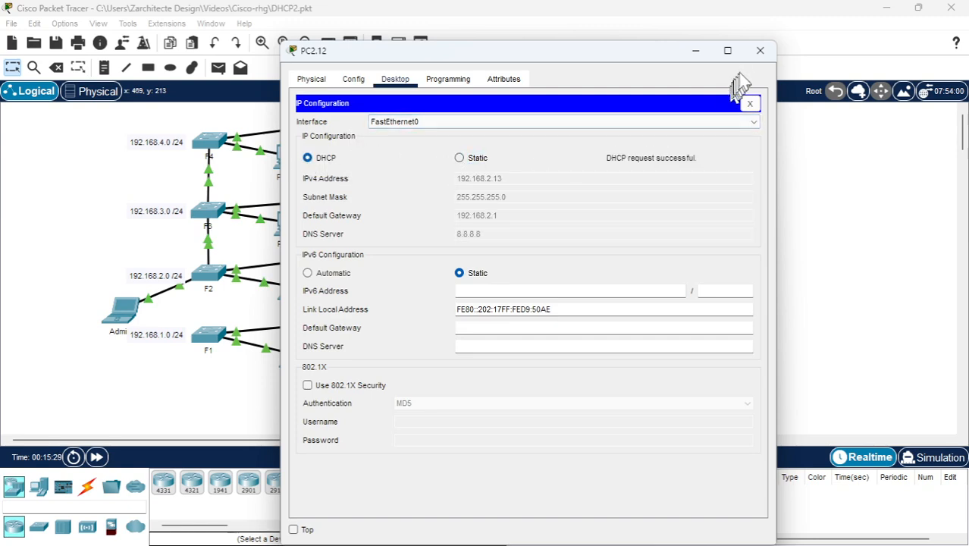
pyautogui.click(760, 52)
pyautogui.click(211, 273)
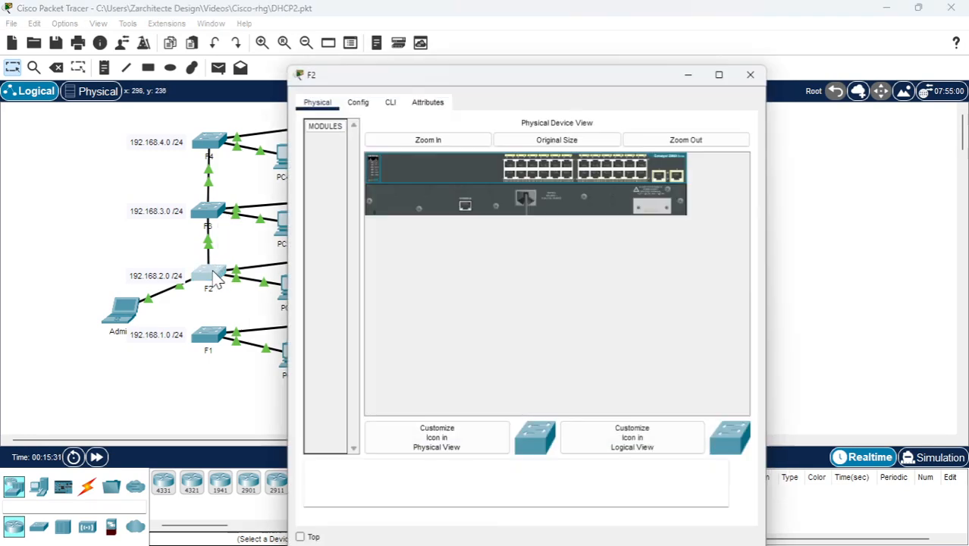
pyautogui.click(759, 50)
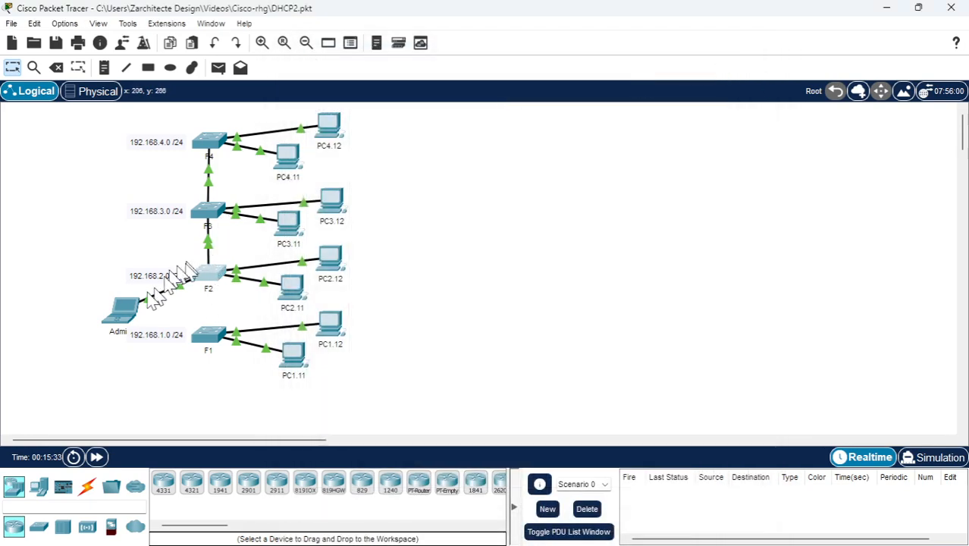
# Save F2's running configuration with do wr from the Admin laptop, and reload the switch with do reload
pyautogui.click(127, 308)
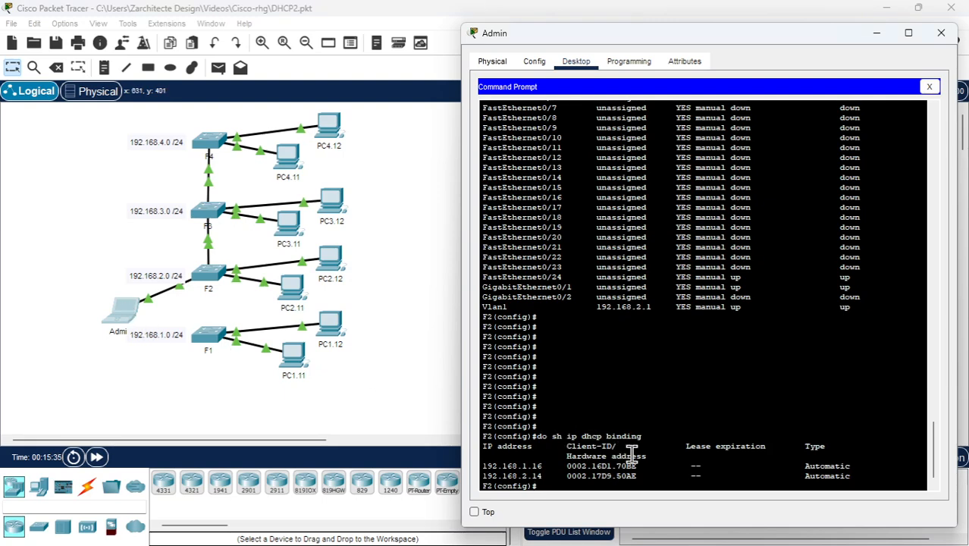
pyautogui.press('Return')
pyautogui.press('Return')
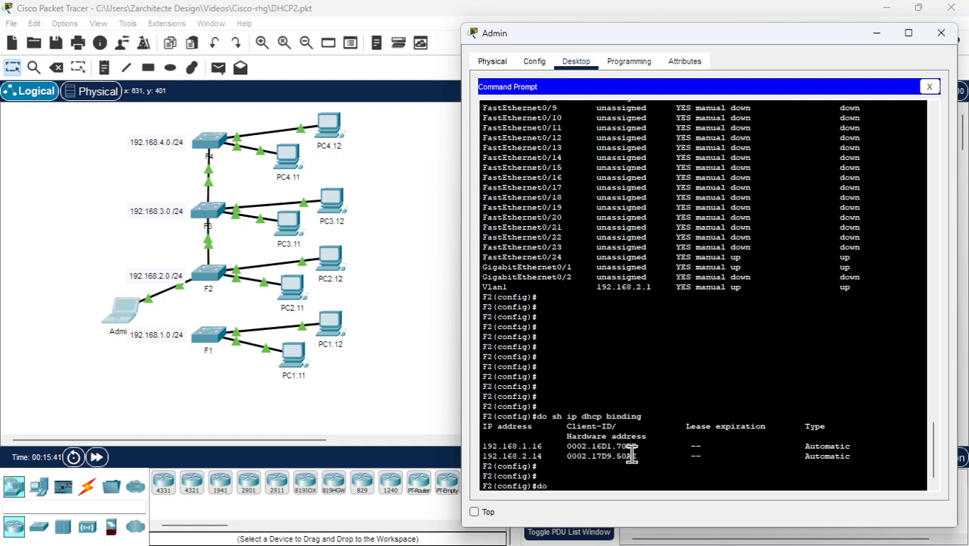
pyautogui.write('r')
pyautogui.press('Return')
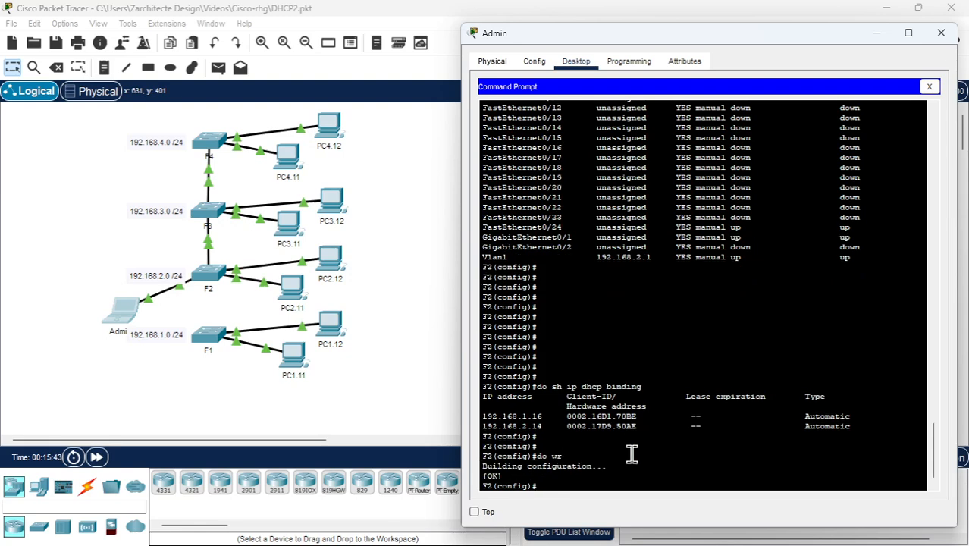
pyautogui.write('do reload')
pyautogui.press('Return')
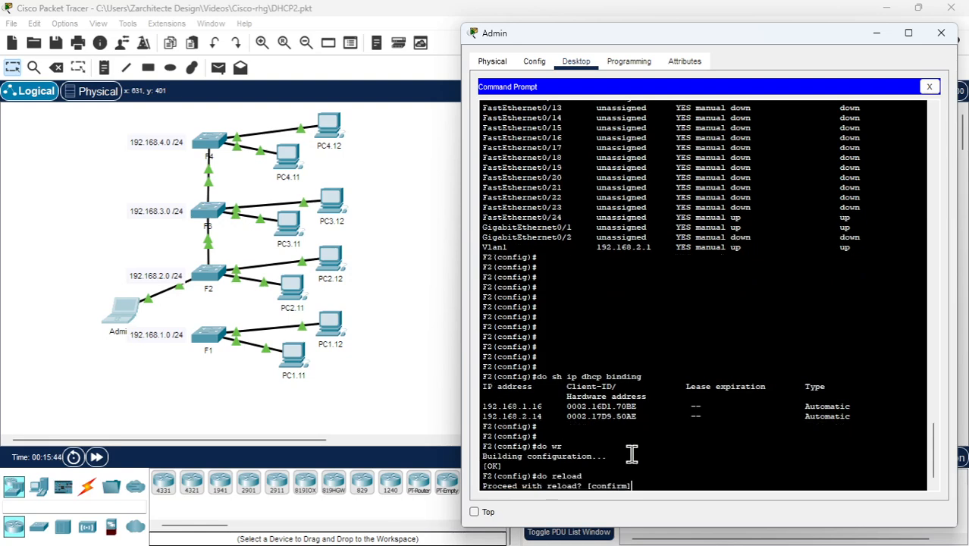
pyautogui.press('Return')
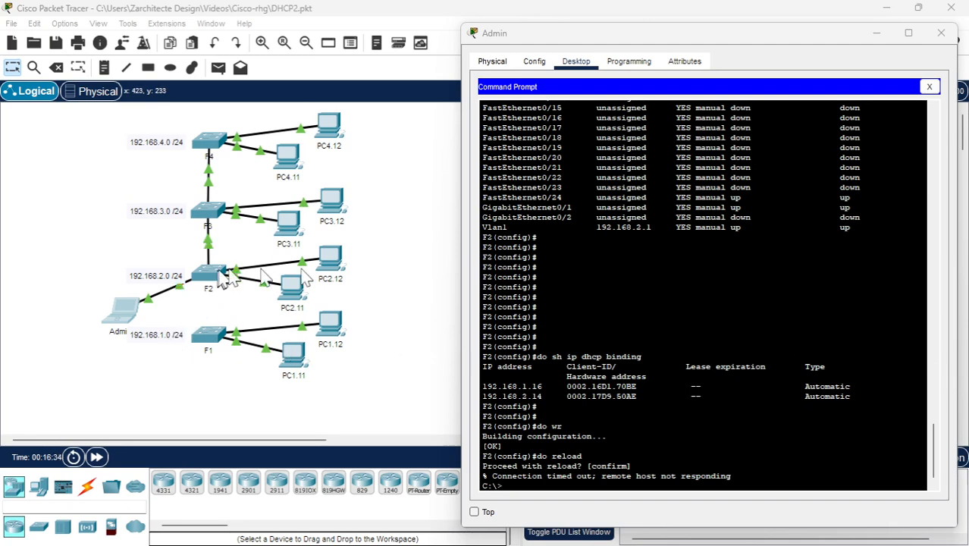
# Request a new DHCP lease on PC2.11 by switching its IPv4 setting to static and back, and close its window
pyautogui.click(292, 286)
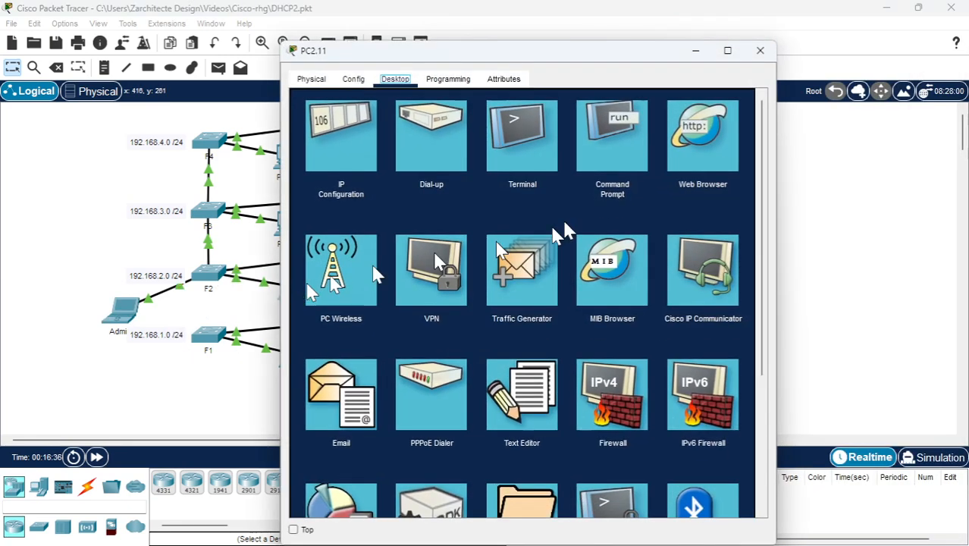
pyautogui.click(345, 156)
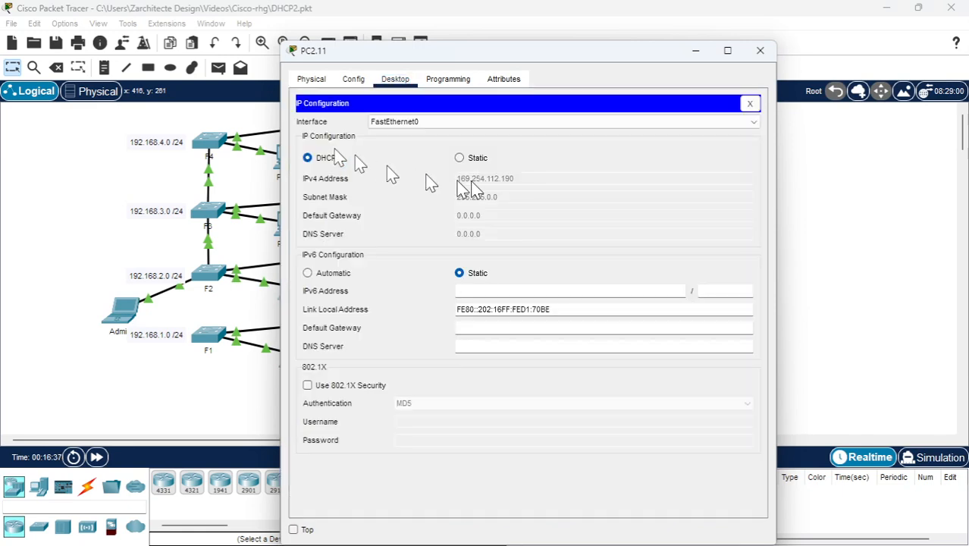
pyautogui.click(459, 158)
pyautogui.click(324, 158)
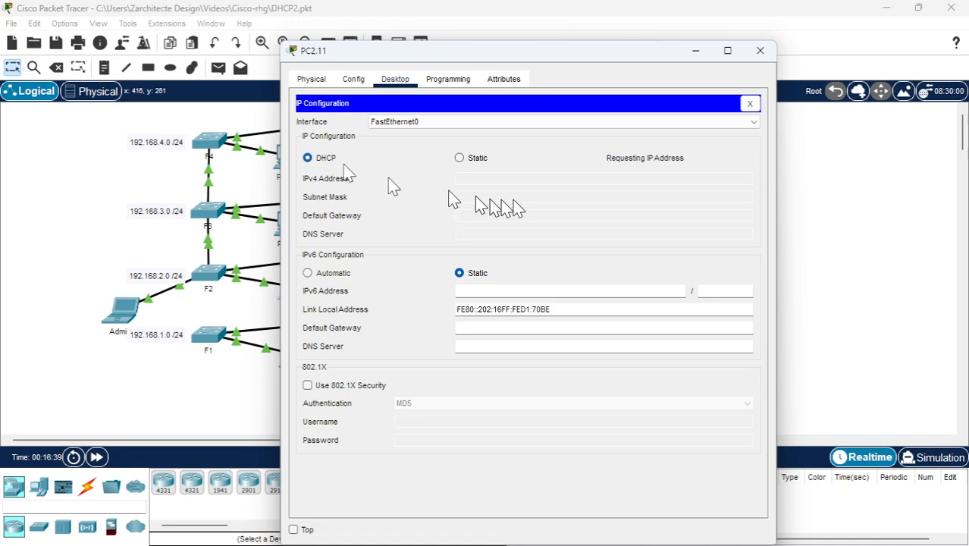
pyautogui.moveTo(393, 53); pyautogui.dragTo(460, 50)
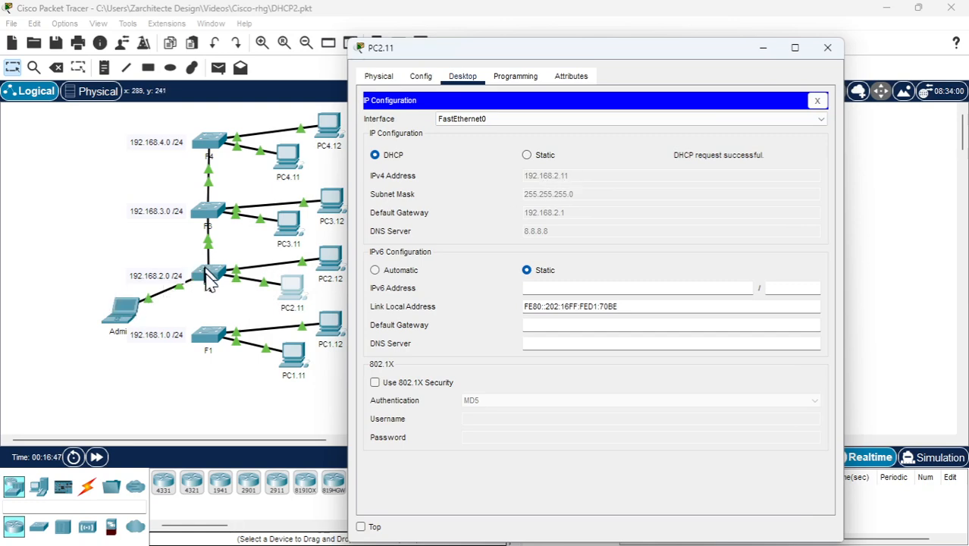
pyautogui.click(828, 49)
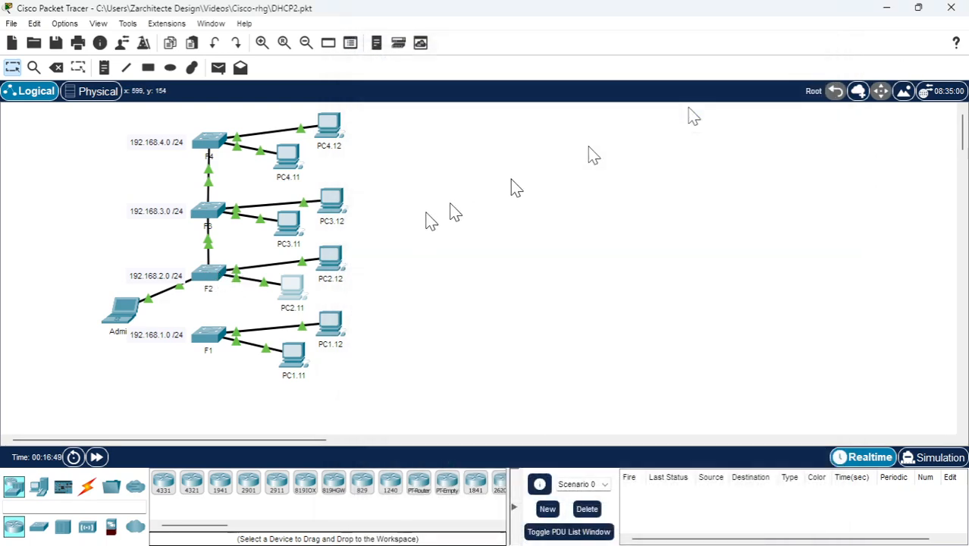
# Request another DHCP lease on PC2.12 from the reloaded F2 by switching IPv4 to static and back, and close its window
pyautogui.click(343, 264)
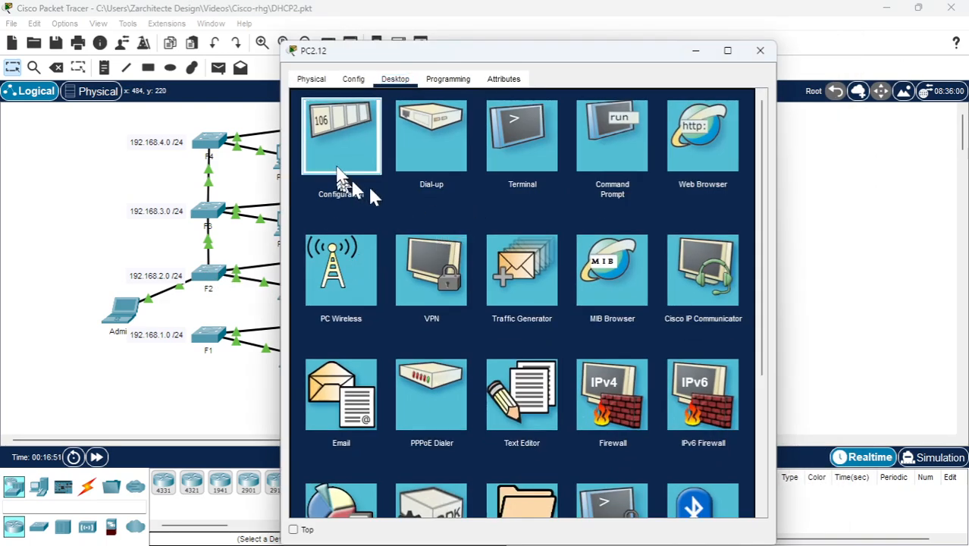
pyautogui.click(368, 184)
pyautogui.click(468, 161)
pyautogui.click(325, 158)
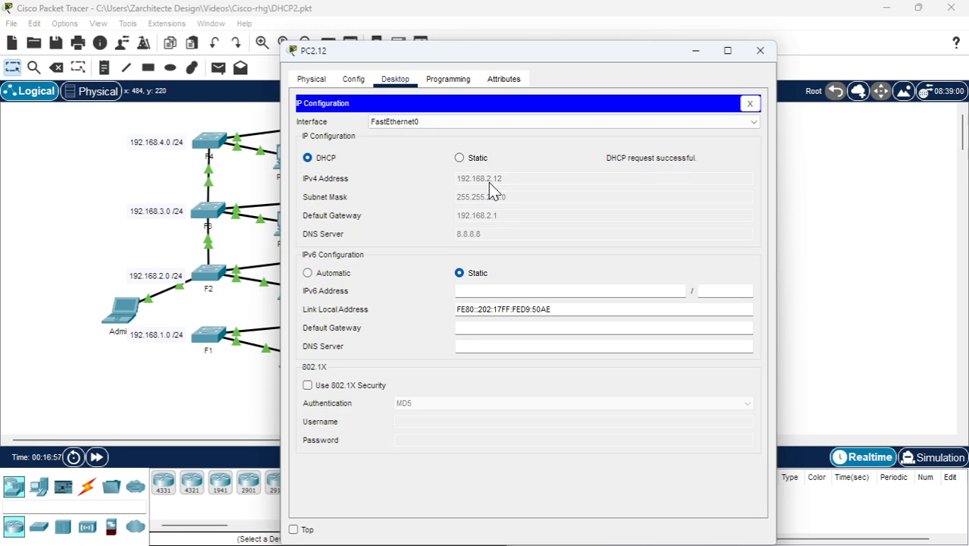
pyautogui.click(759, 50)
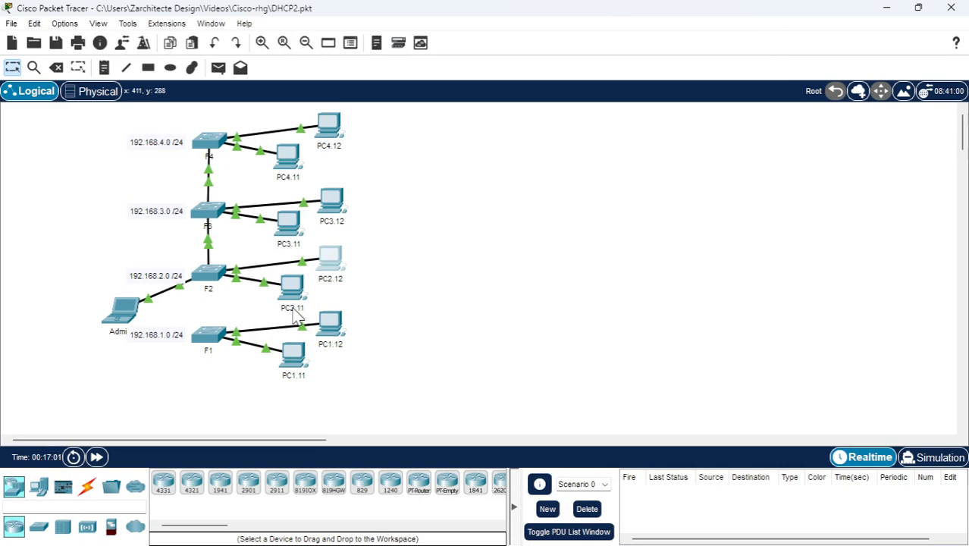
# Reconnect from the Admin laptop to F2 with ssh -l legend 192.168.2.1, entering the login password, and enter privileged mode with the enable password
pyautogui.click(117, 311)
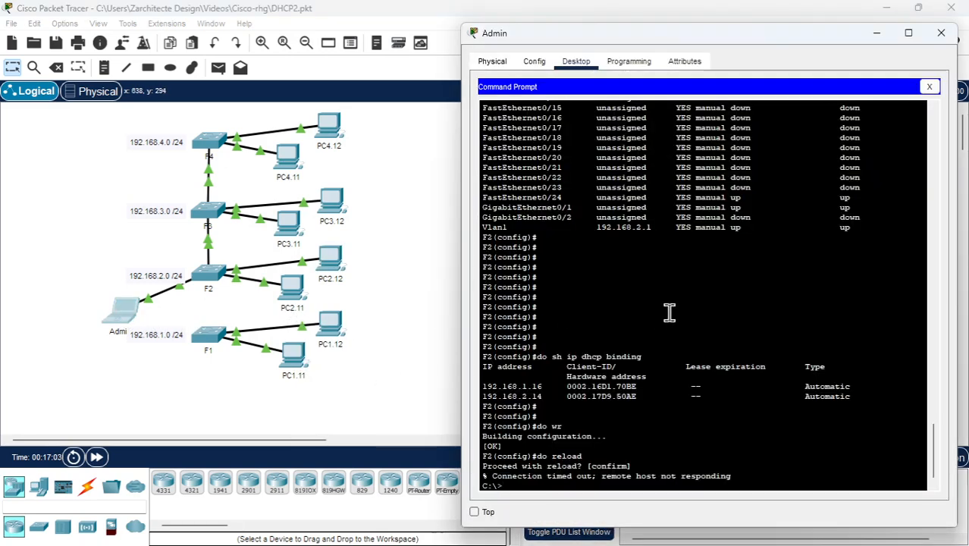
pyautogui.press('Return')
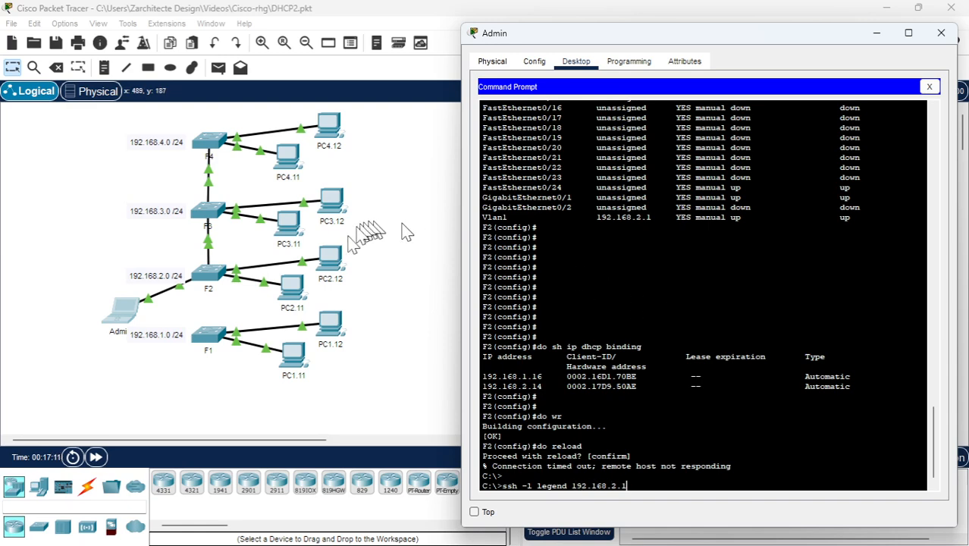
pyautogui.press('Return')
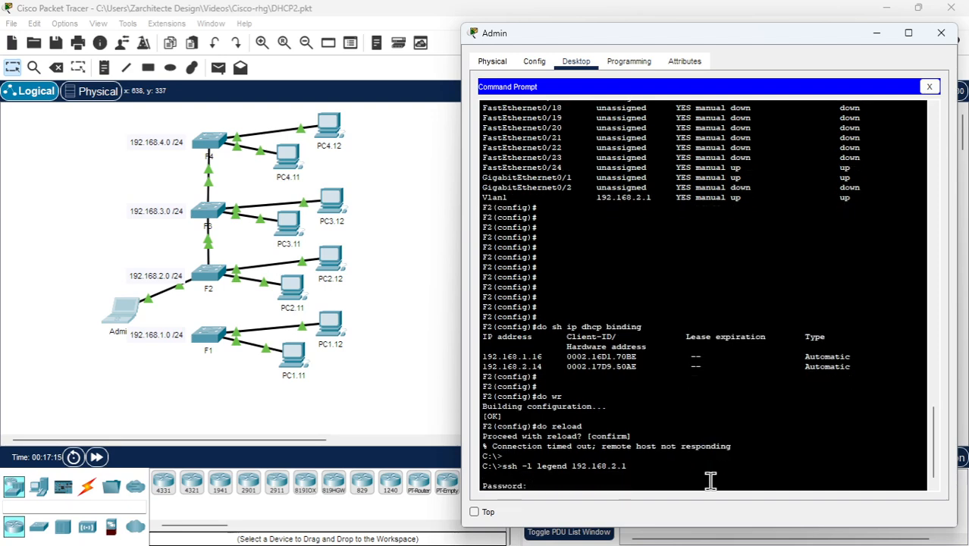
pyautogui.press('Return')
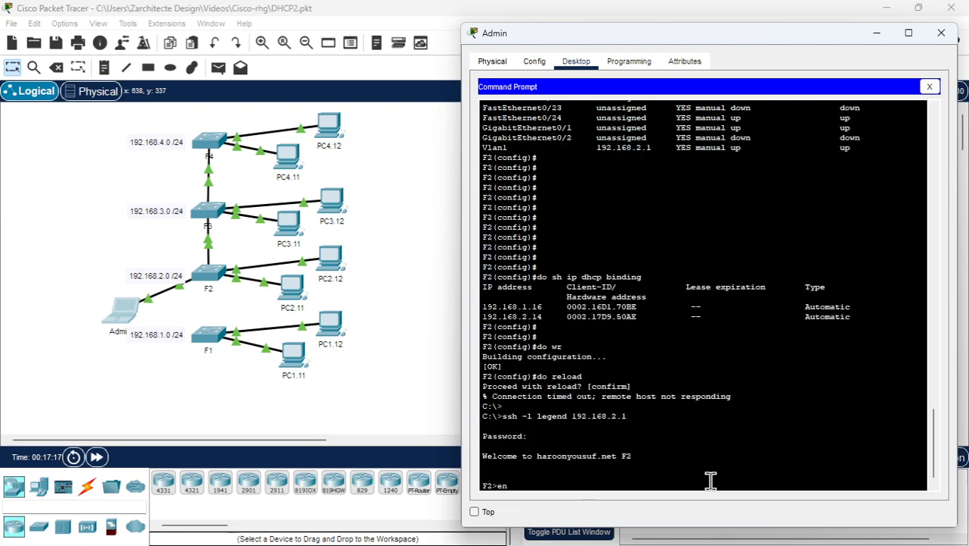
pyautogui.write('en')
pyautogui.press('Return')
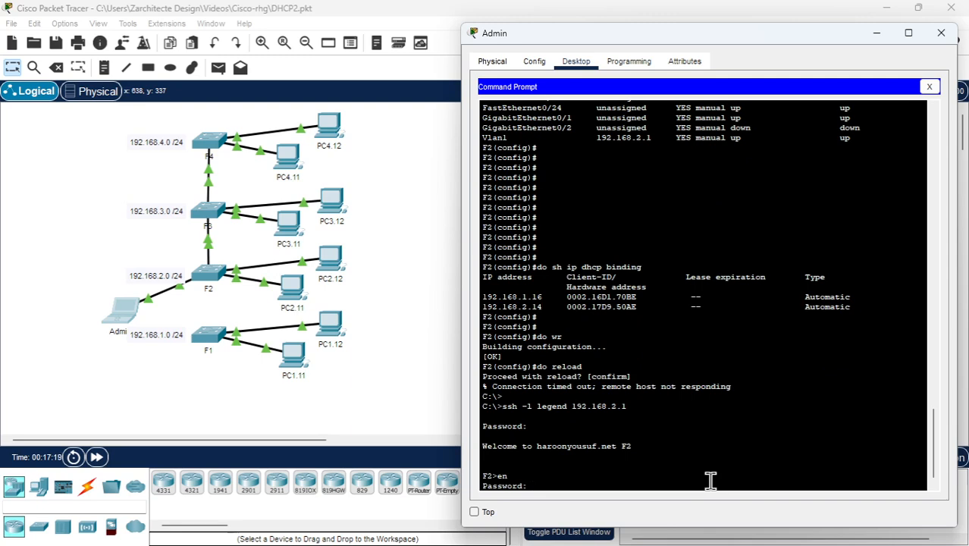
pyautogui.press('Return')
# Enter global configuration mode on F2 and list its DHCP leases with do sh ip dhcp binding
pyautogui.write('conf ')
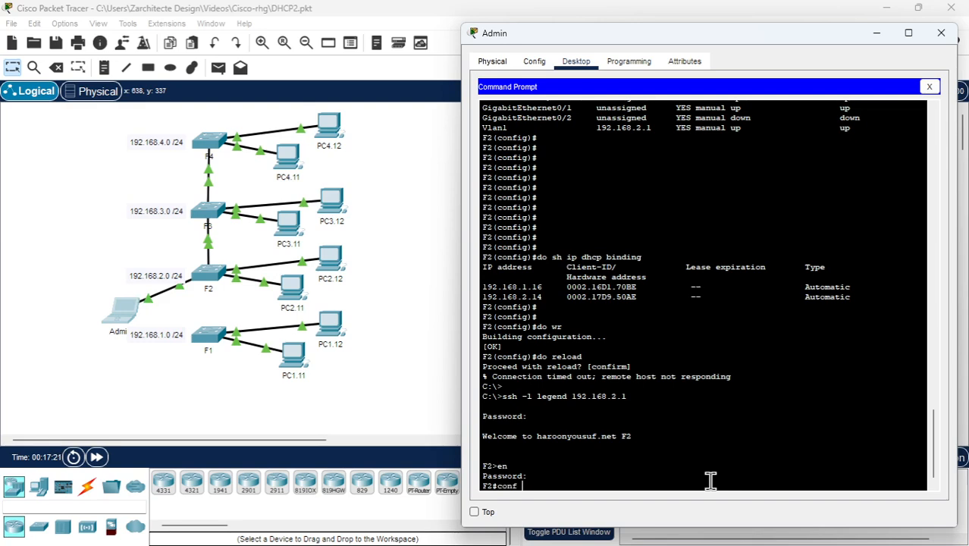
pyautogui.write('t')
pyautogui.press('Return')
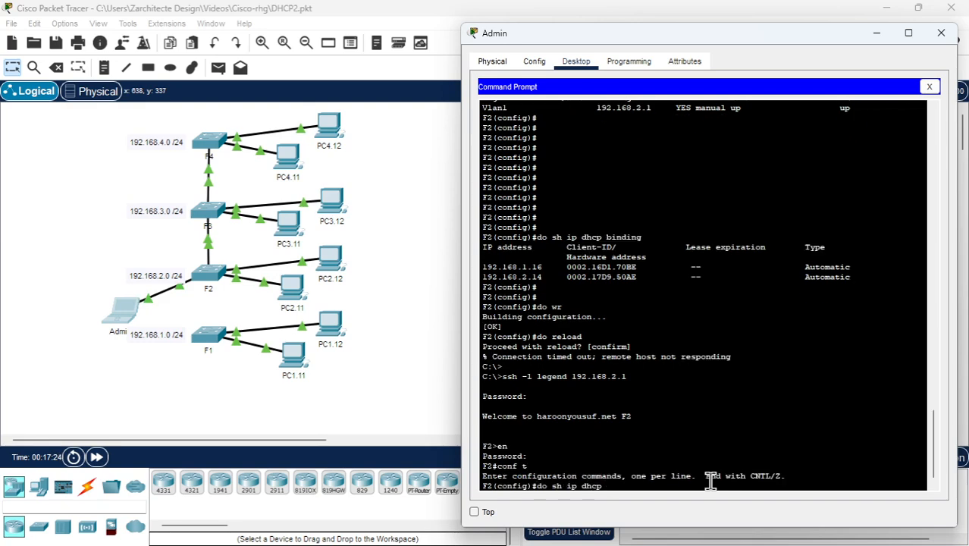
pyautogui.press('Return')
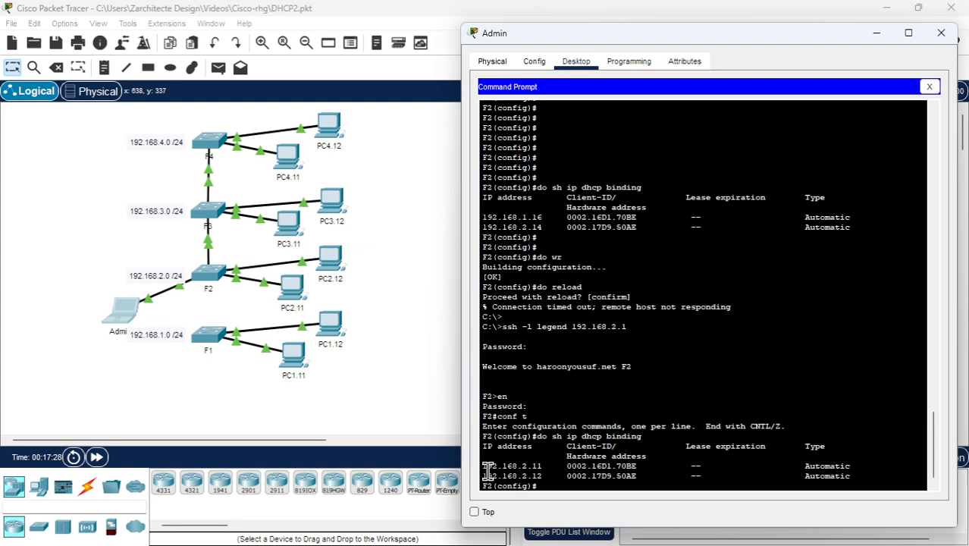
pyautogui.moveTo(487, 472); pyautogui.dragTo(557, 473)
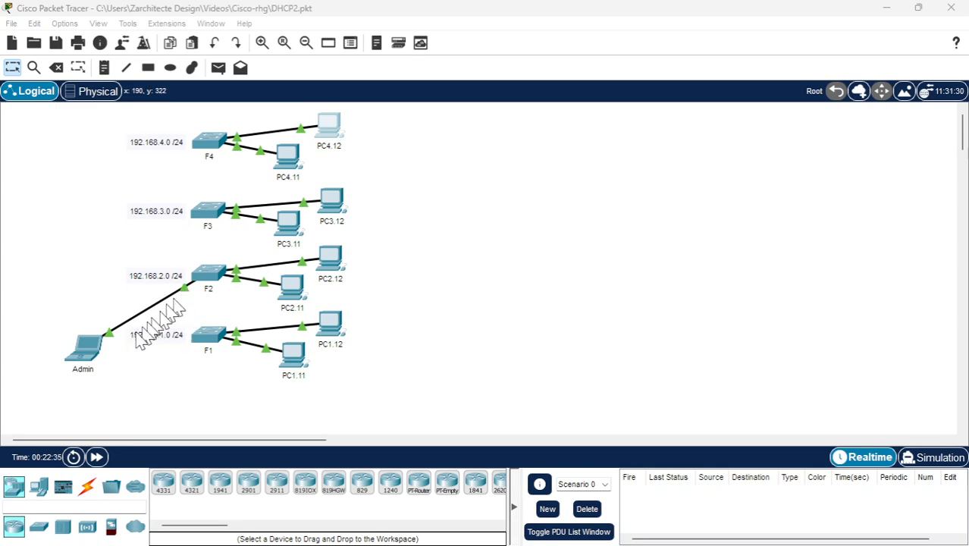
# Switch the Admin laptop's IPv4 configuration from static to DHCP so it leases an address from F2, and close its window
pyautogui.click(87, 348)
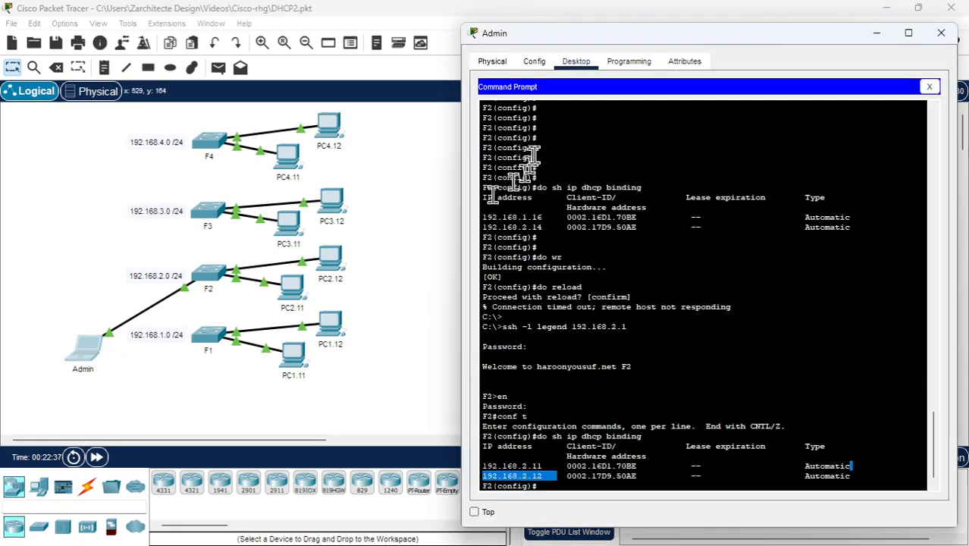
pyautogui.click(546, 66)
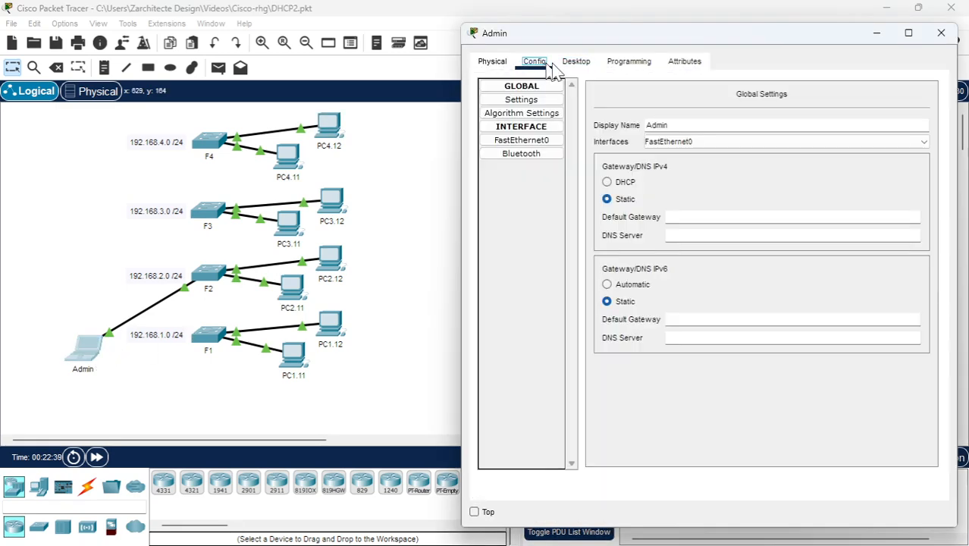
pyautogui.click(575, 67)
pyautogui.click(540, 66)
pyautogui.click(576, 67)
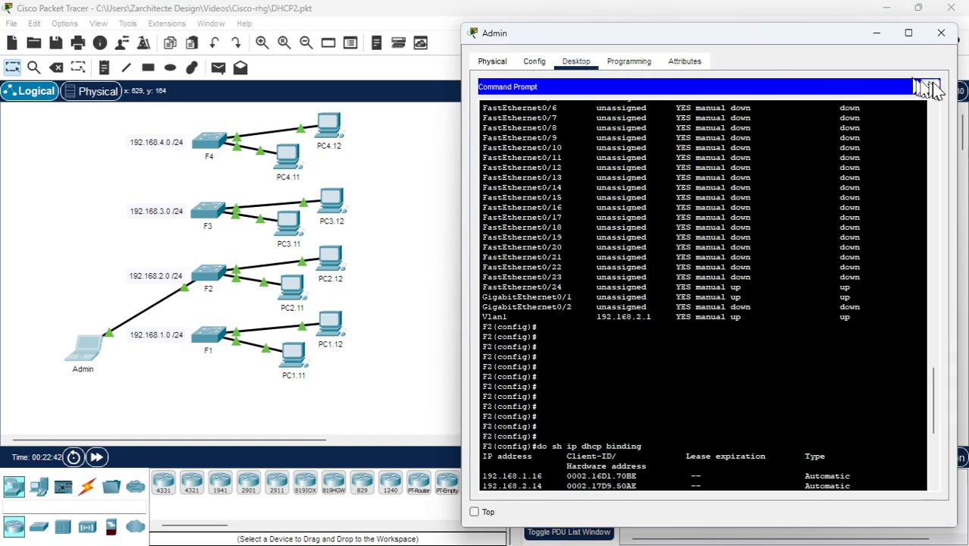
pyautogui.click(929, 87)
pyautogui.click(534, 134)
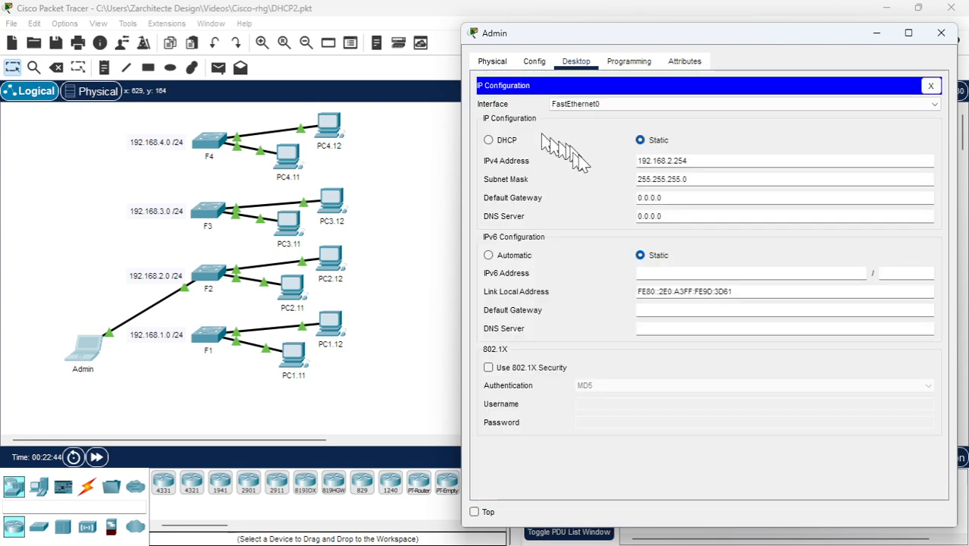
pyautogui.click(489, 139)
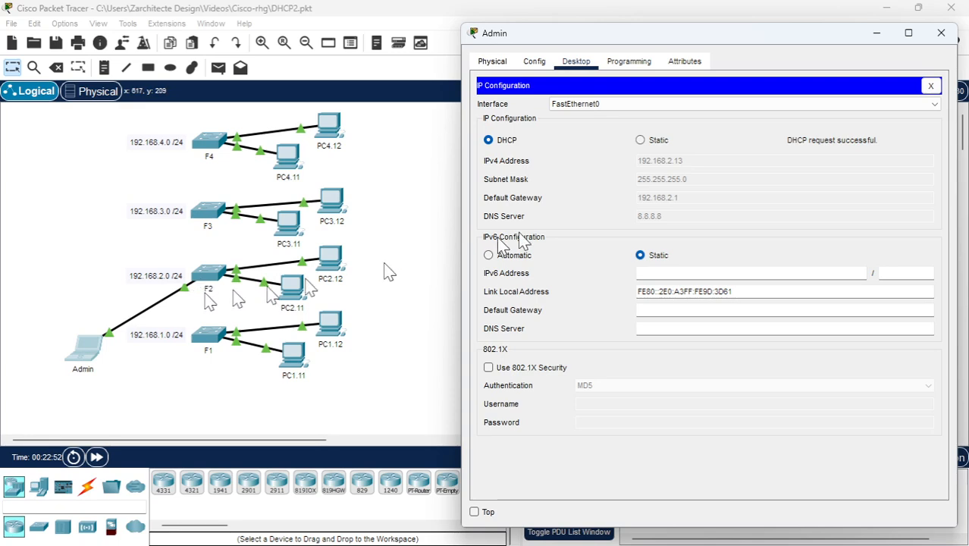
pyautogui.click(941, 33)
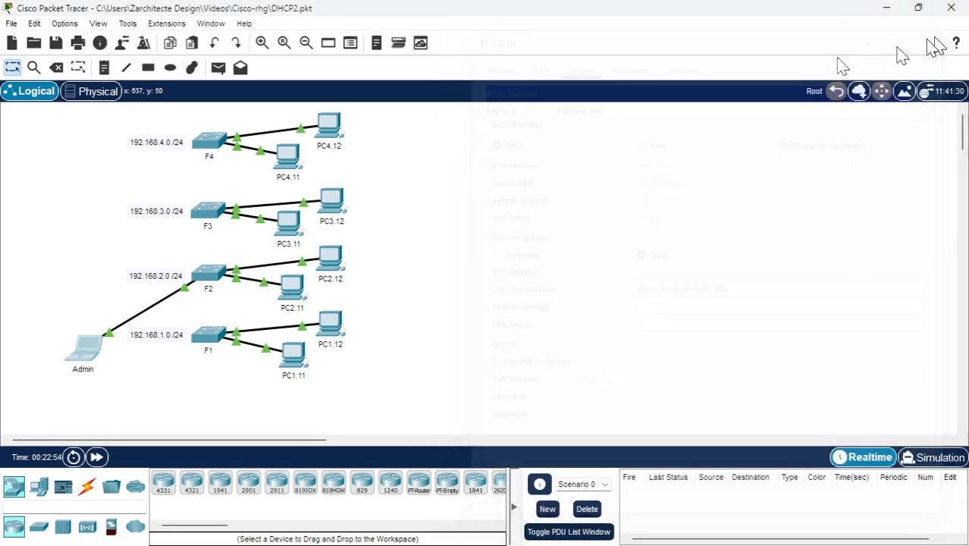
# Move the Admin laptop's cable from F2 to F1's FastEthernet0/24 port and try to renew its DHCP lease
pyautogui.moveTo(187, 286); pyautogui.dragTo(210, 345)
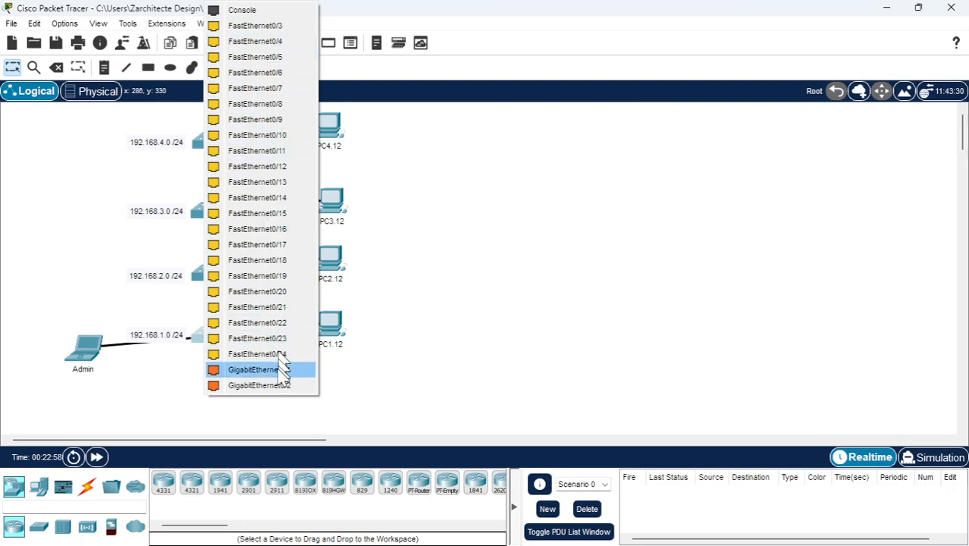
pyautogui.click(258, 354)
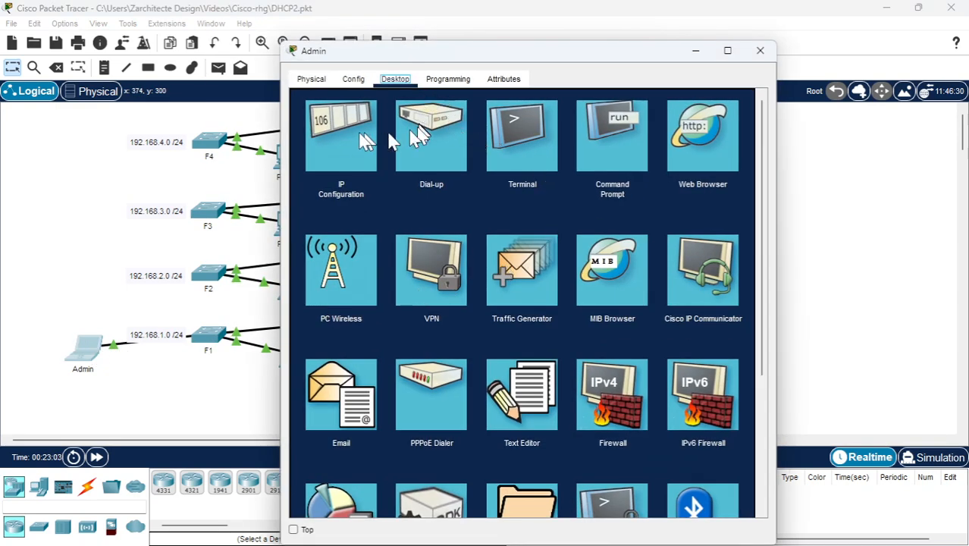
pyautogui.click(351, 139)
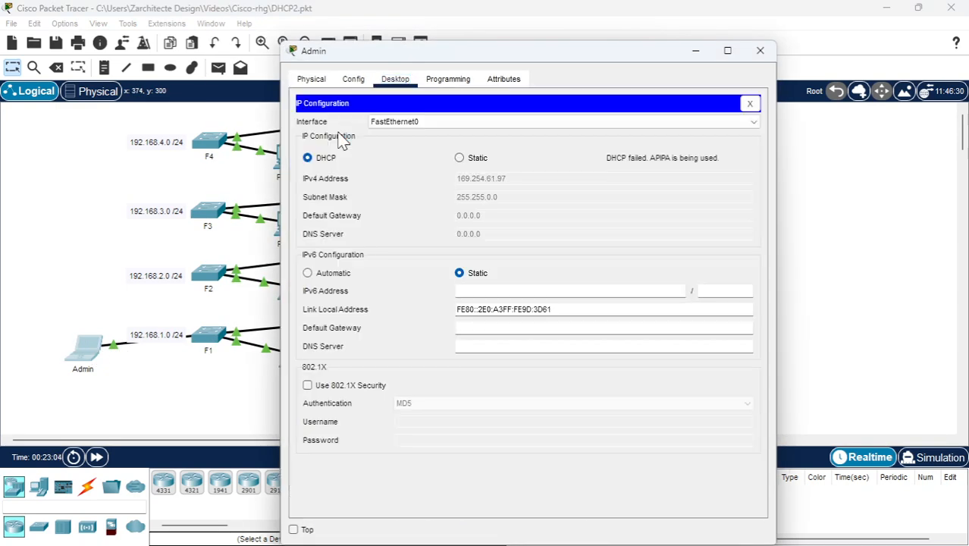
pyautogui.click(460, 158)
pyautogui.click(325, 159)
# Reposition the Admin laptop beside F2's subnet label and retry its DHCP request by switching IPv4 to static and back
pyautogui.click(88, 352)
pyautogui.moveTo(88, 356); pyautogui.dragTo(85, 290)
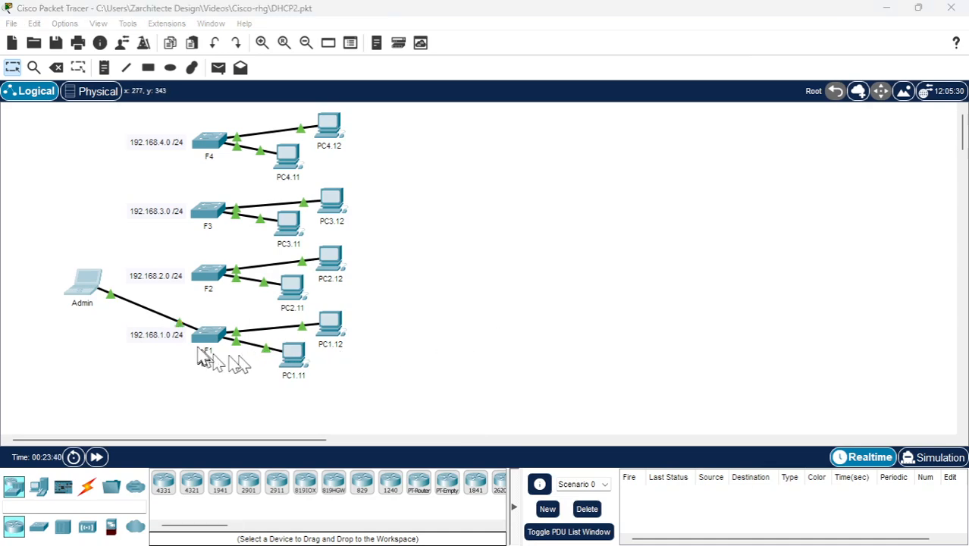
pyautogui.click(86, 298)
pyautogui.click(464, 161)
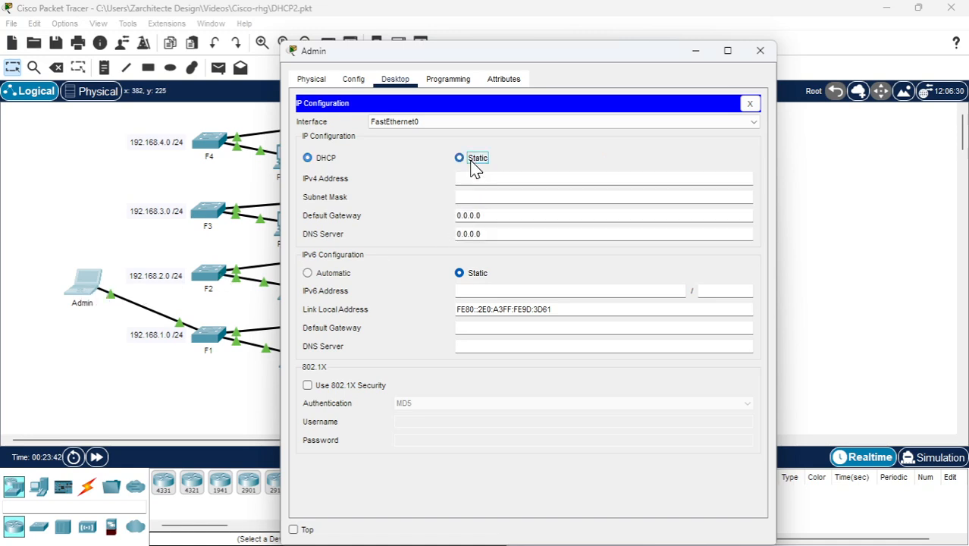
pyautogui.click(308, 159)
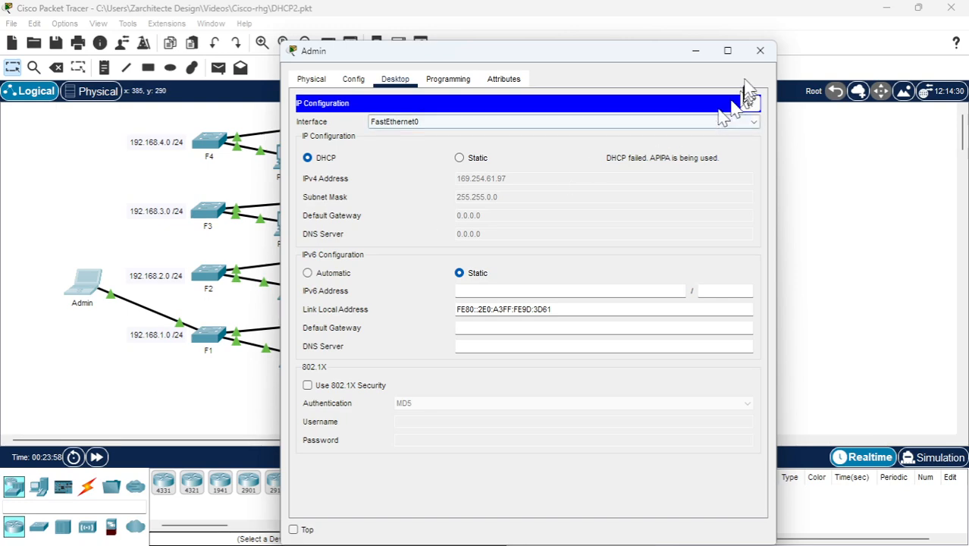
pyautogui.click(760, 50)
# Place the Admin laptop below F1 and delete the cable between them, keeping the laptop itself
pyautogui.moveTo(82, 292); pyautogui.dragTo(172, 407)
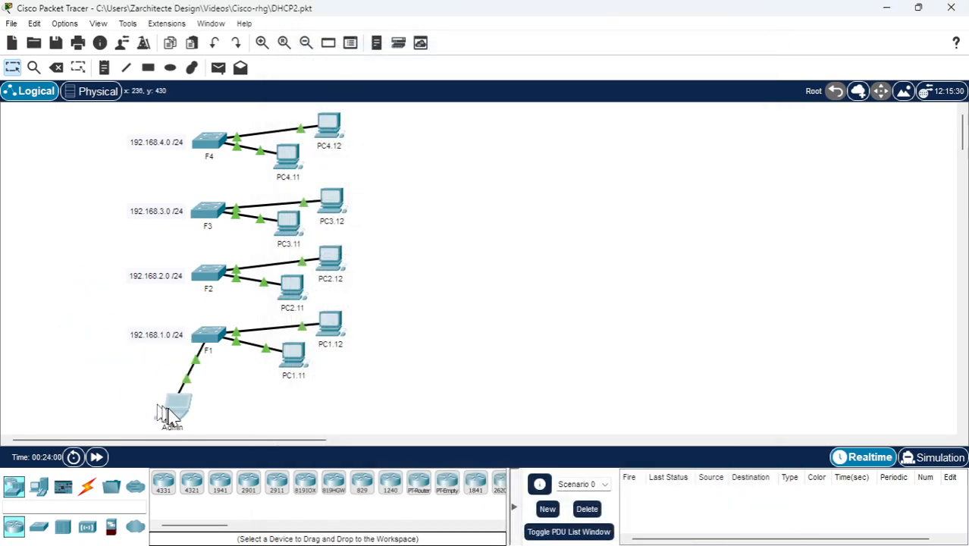
pyautogui.press('Delete')
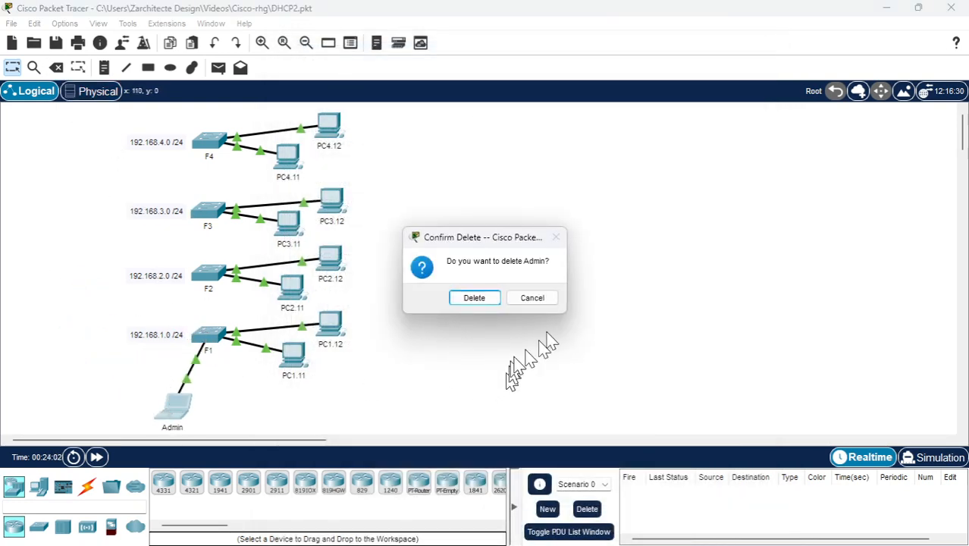
pyautogui.click(533, 298)
pyautogui.click(56, 68)
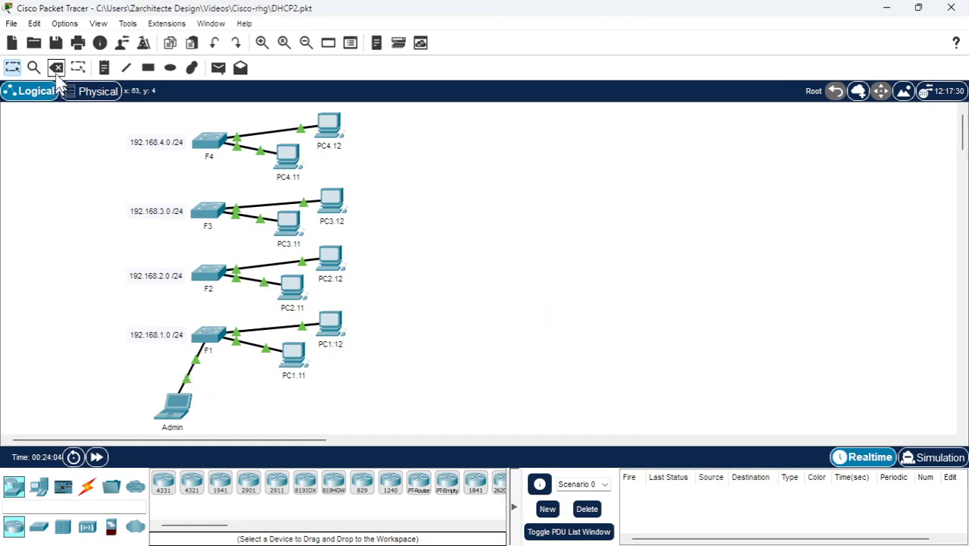
pyautogui.click(191, 369)
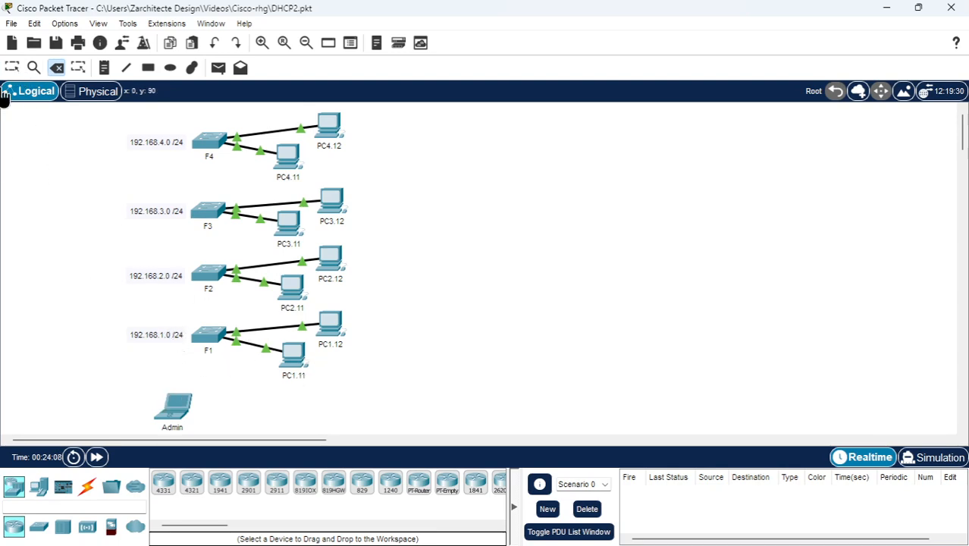
pyautogui.click(12, 67)
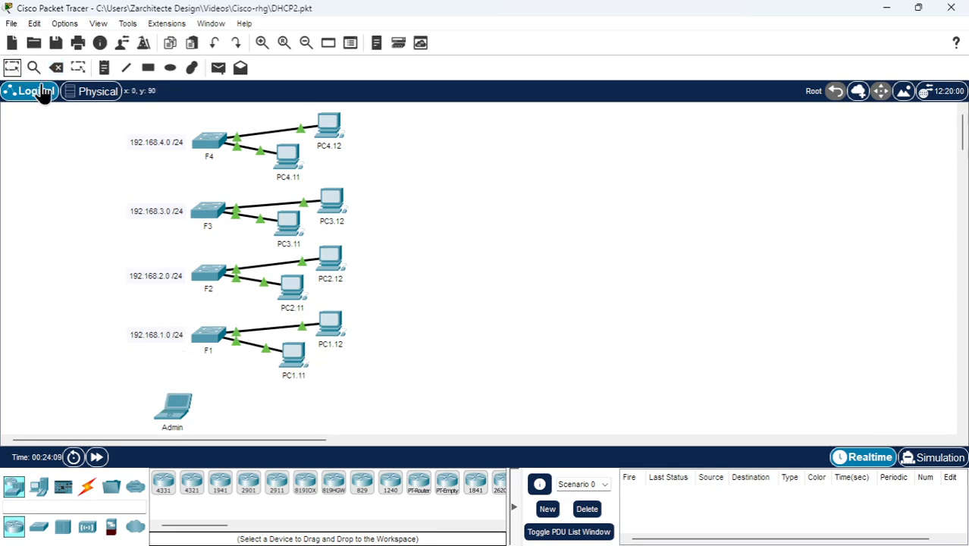
# Reset the unplugged Admin laptop's IPv4 setting to static and back to DHCP, and close its window
pyautogui.click(176, 404)
pyautogui.click(383, 150)
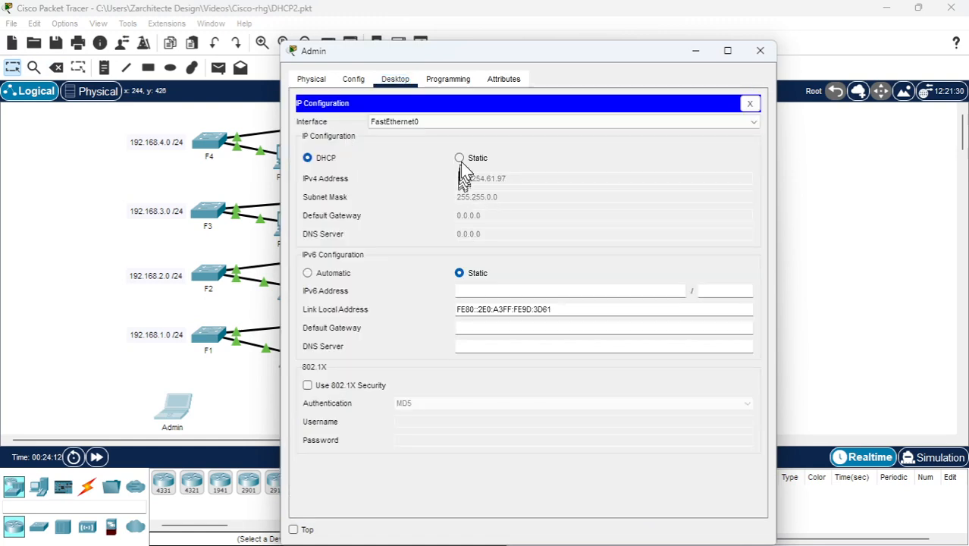
pyautogui.click(458, 158)
pyautogui.click(309, 159)
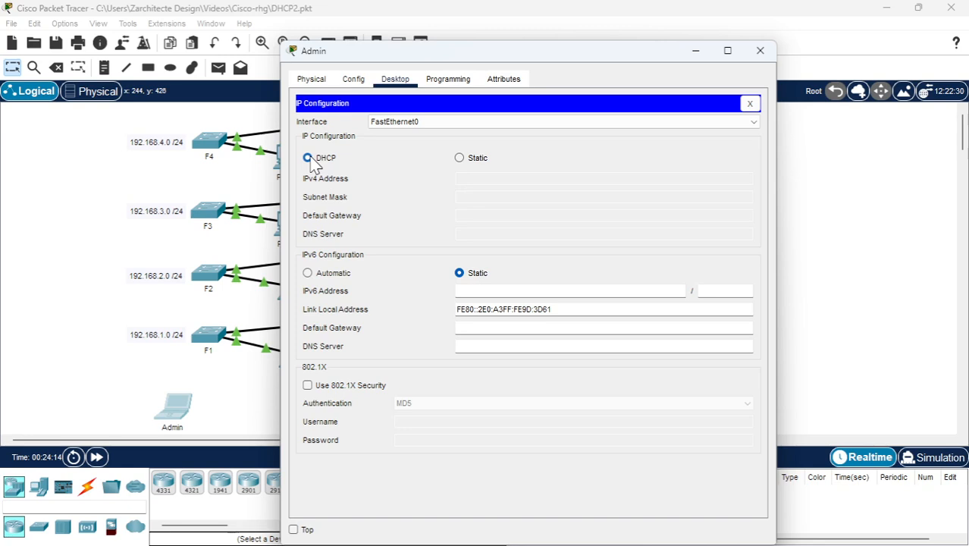
pyautogui.click(760, 50)
# Connect the Admin laptop's FastEthernet0 to F1's FastEthernet0/24 with a copper straight-through cable
pyautogui.click(86, 486)
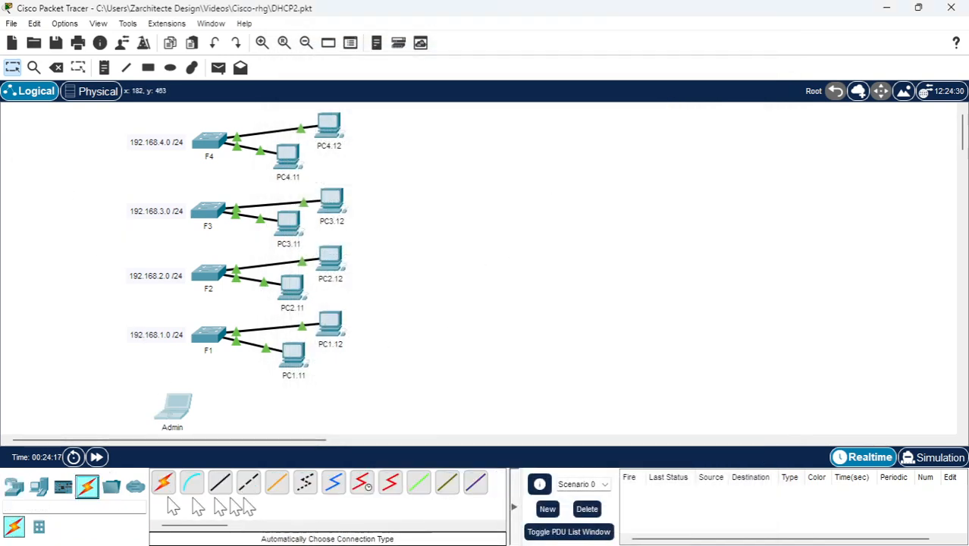
pyautogui.click(219, 485)
pyautogui.click(180, 409)
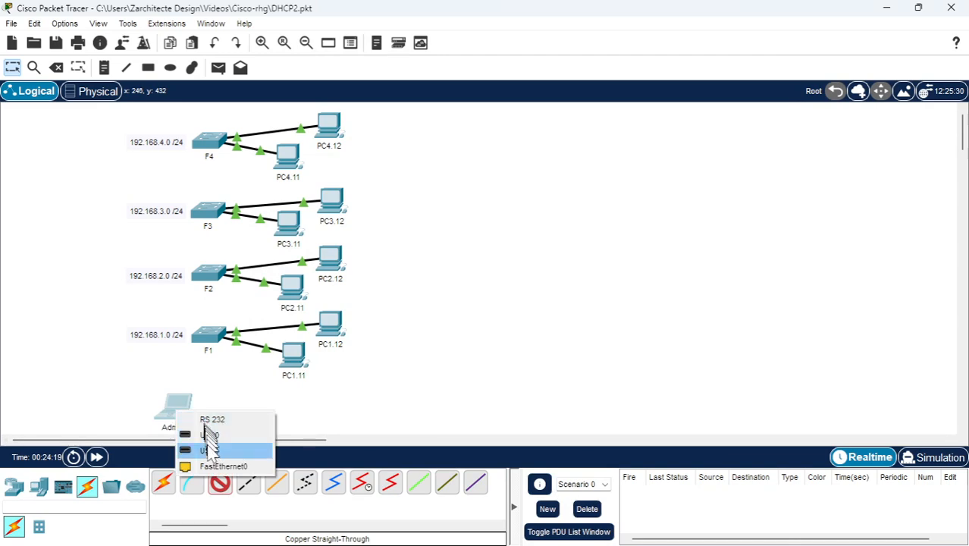
pyautogui.click(212, 466)
pyautogui.click(211, 338)
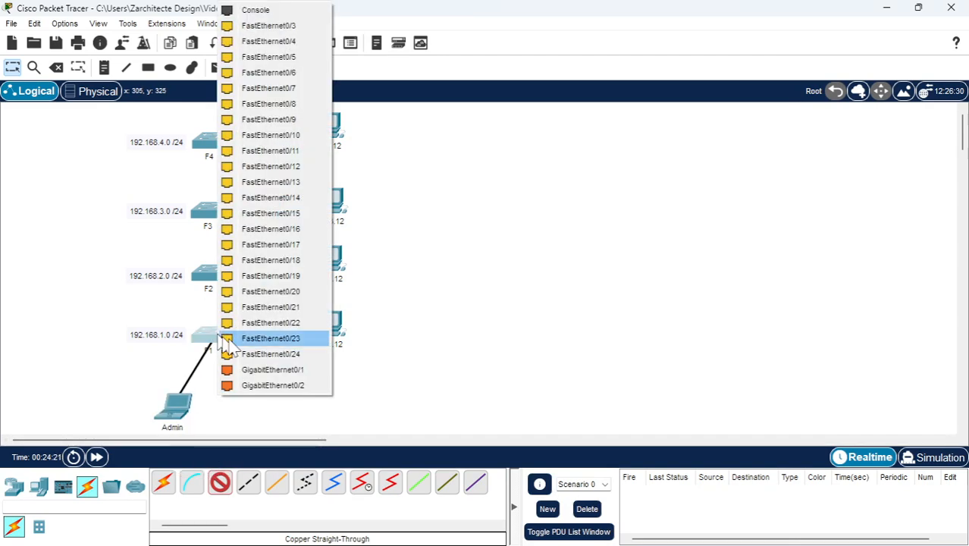
pyautogui.click(282, 354)
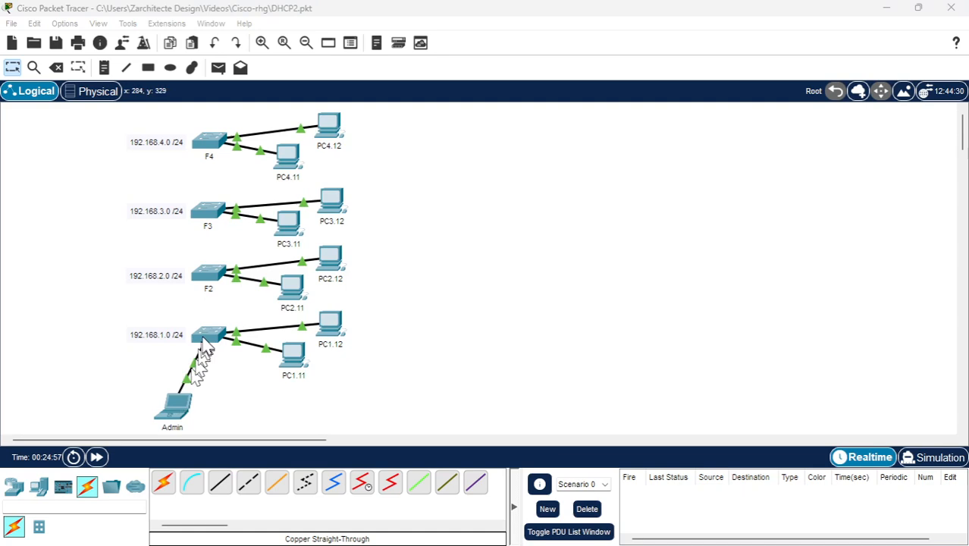
# Request a DHCP lease from F1 on the recabled Admin laptop by switching IPv4 to static and back, and close its window
pyautogui.click(185, 400)
pyautogui.click(367, 126)
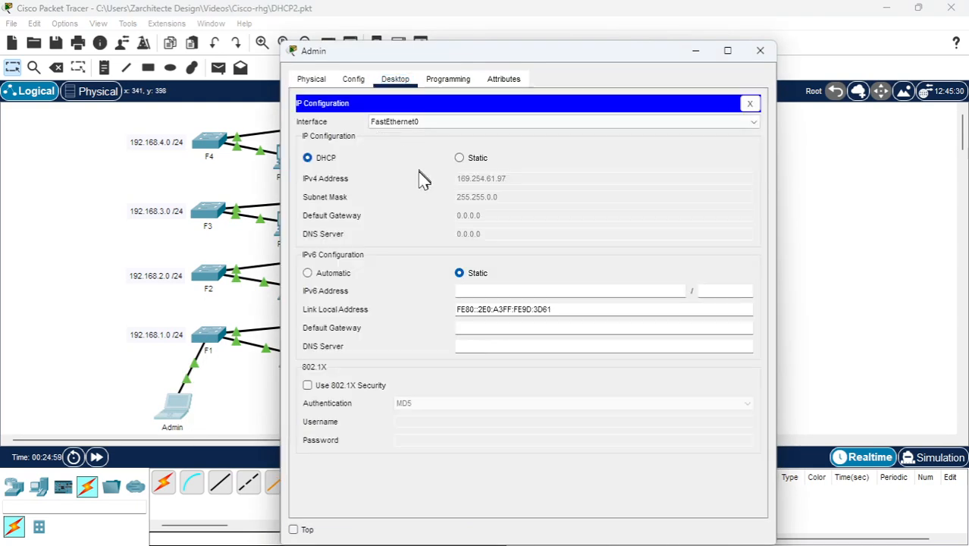
pyautogui.click(458, 158)
pyautogui.click(307, 158)
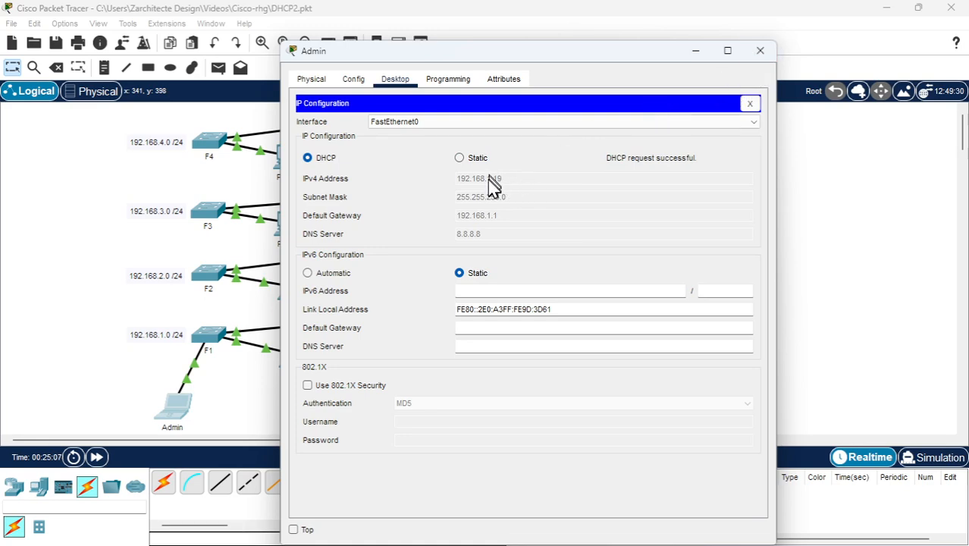
pyautogui.click(760, 50)
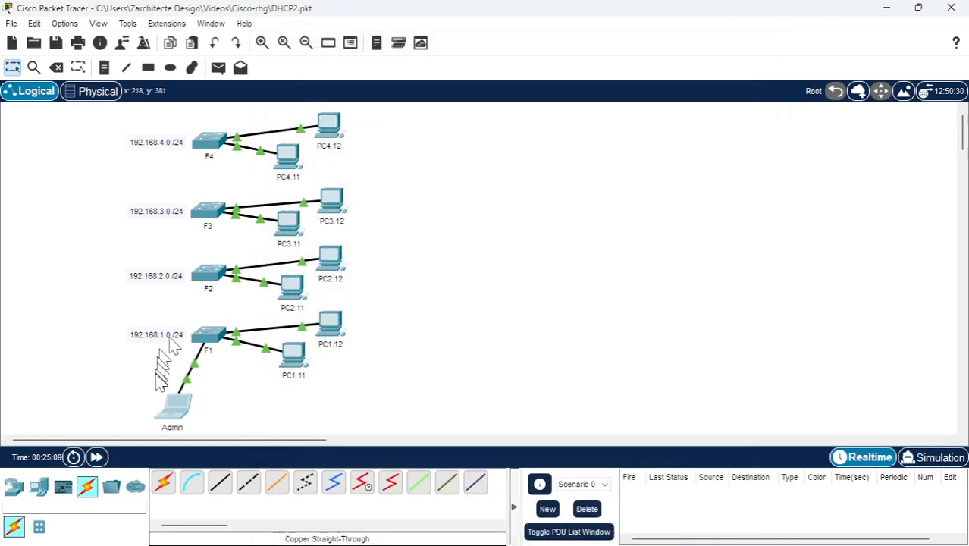
# Recable the Admin laptop from F1 to F2's FastEthernet0/24 and request a DHCP lease by switching its IPv4 setting to static and back
pyautogui.click(210, 274)
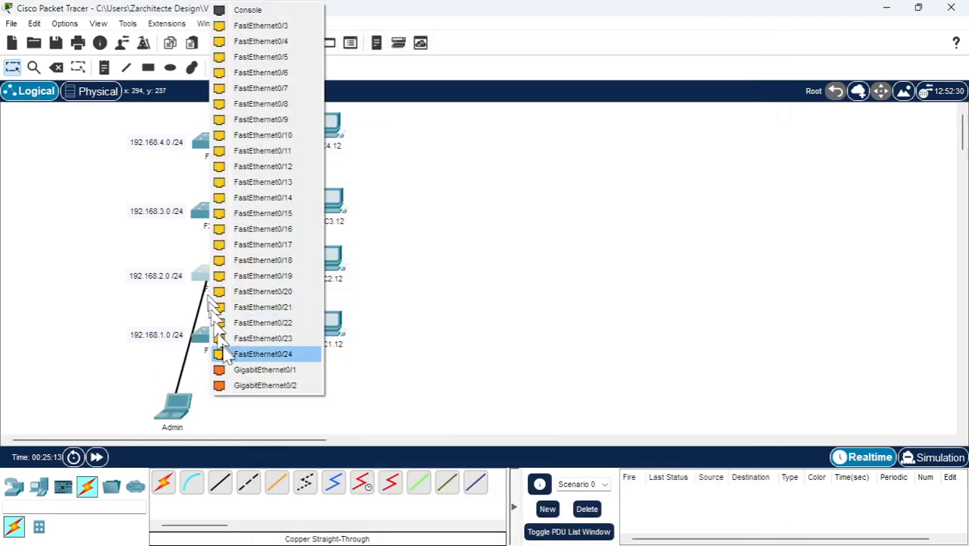
pyautogui.click(267, 357)
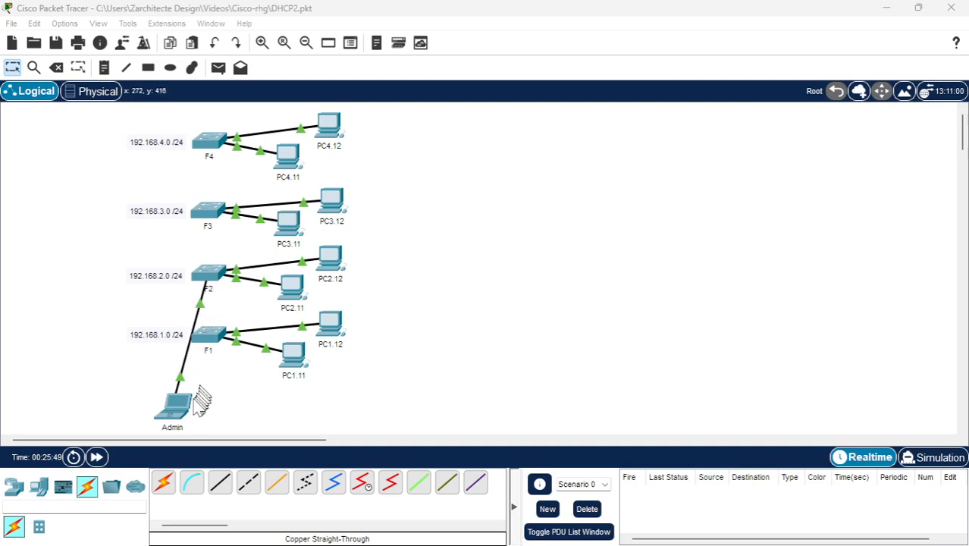
pyautogui.click(182, 406)
pyautogui.click(350, 162)
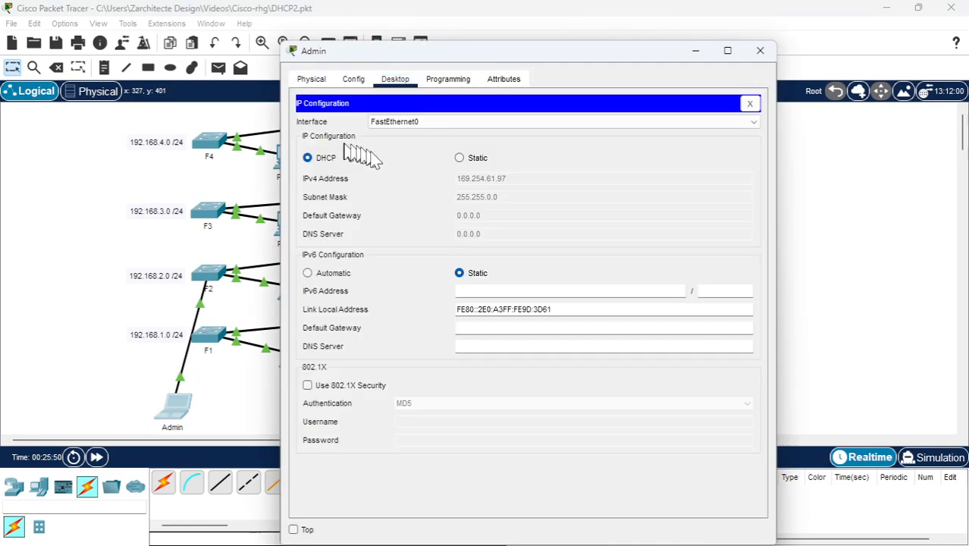
pyautogui.click(465, 159)
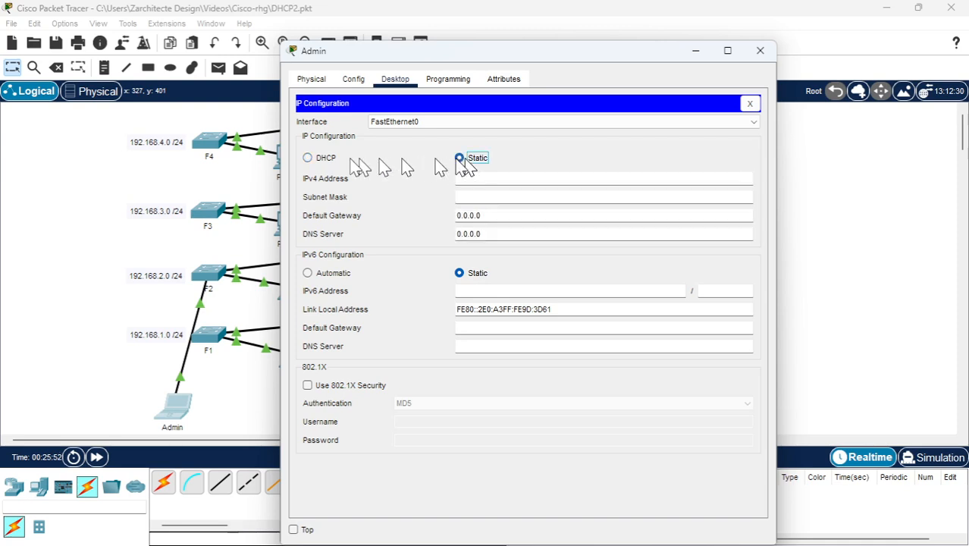
pyautogui.click(308, 158)
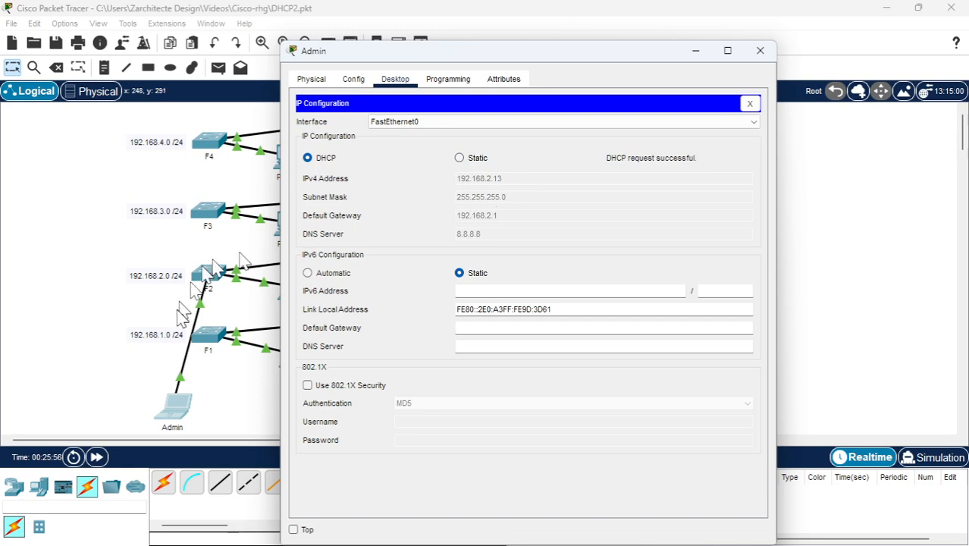
pyautogui.click(759, 51)
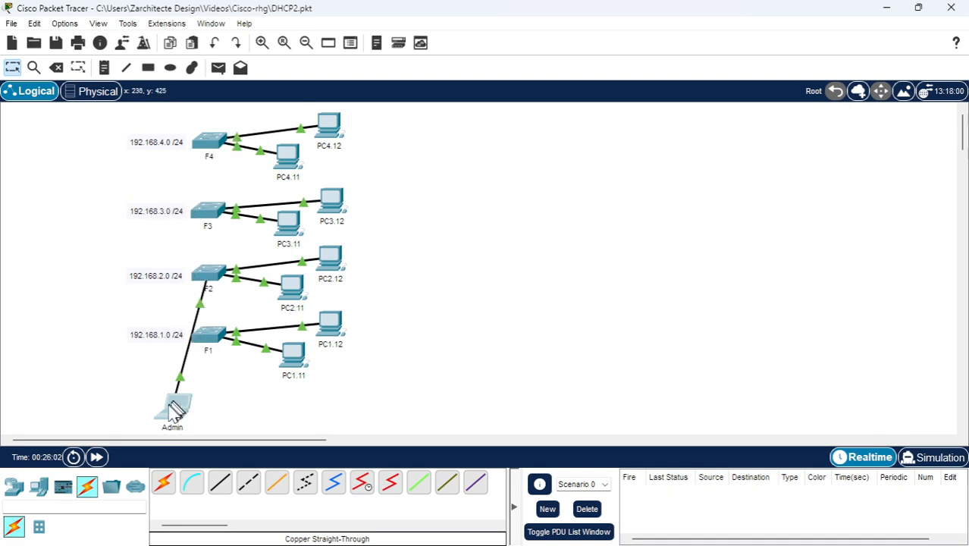
# Move the Admin laptop beside the F1 and F2 floors, to the left of their subnet labels
pyautogui.moveTo(173, 402); pyautogui.dragTo(64, 319)
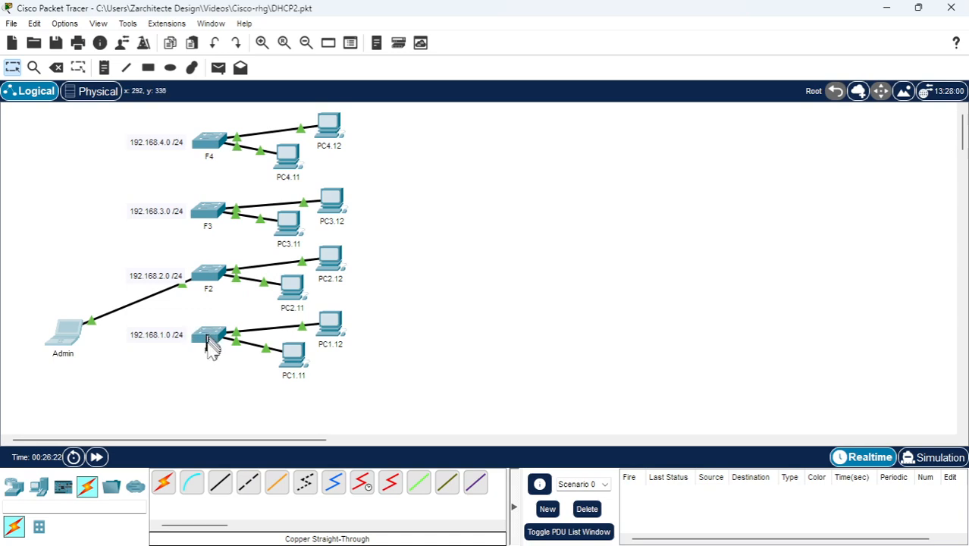
pyautogui.moveTo(210, 343)
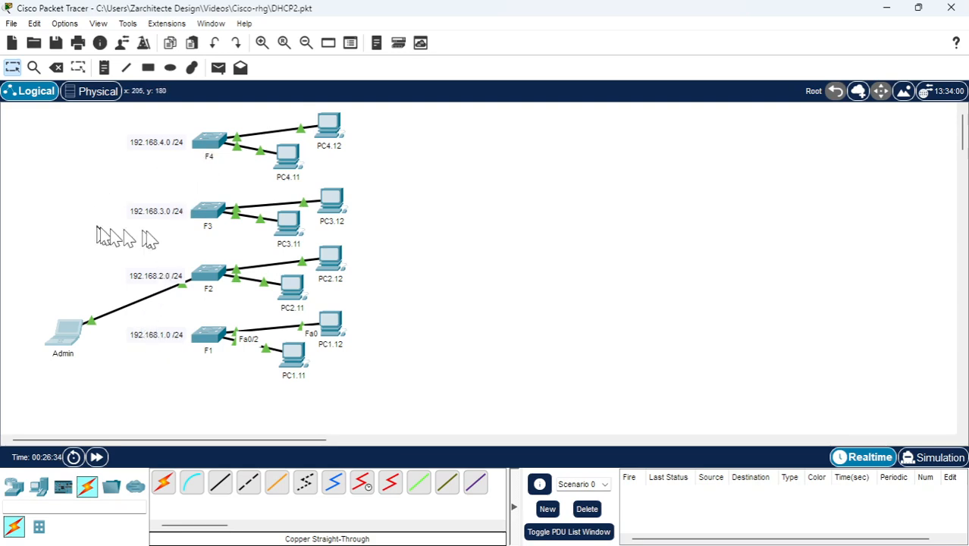
pyautogui.moveTo(227, 245)
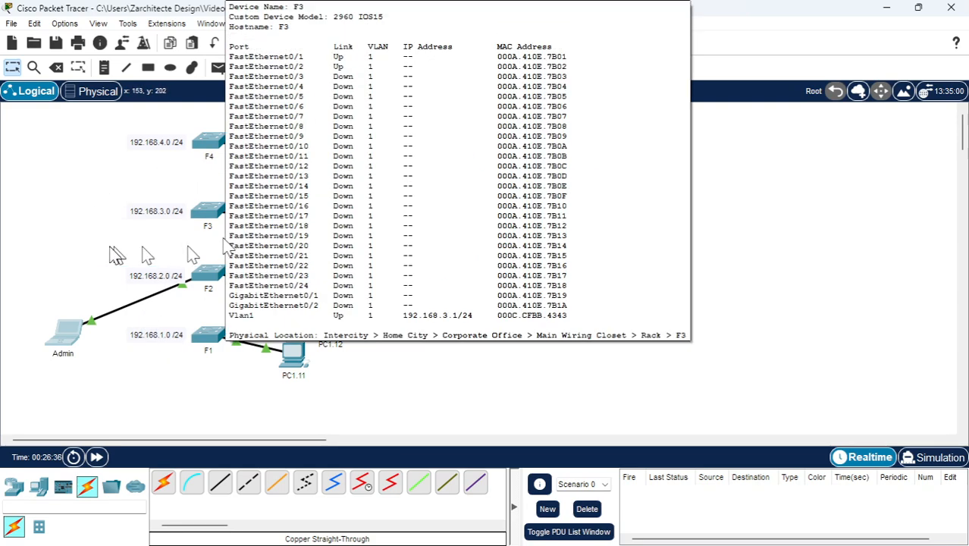